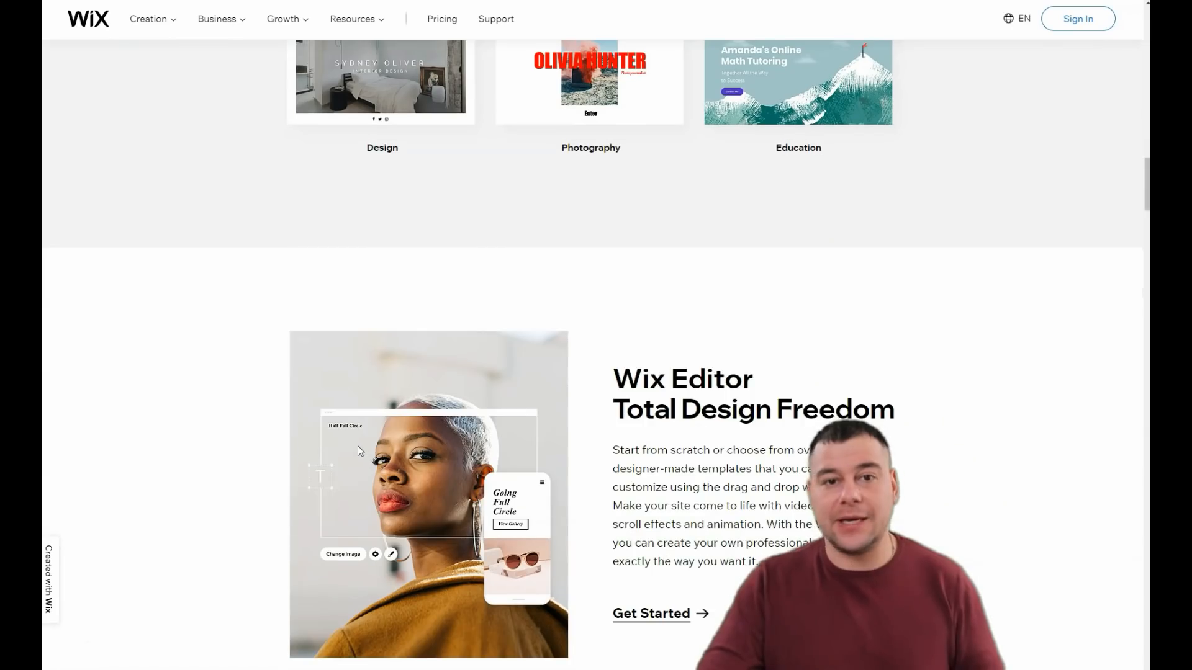
Step: Look over the Wix Editor, Wix ADI and Velo sections on the homepage
{"action": "scroll", "coordinate": [358, 449], "scroll_direction": "down", "scroll_amount": 5}
{"action": "scroll", "coordinate": [360, 452], "scroll_direction": "down", "scroll_amount": 5}
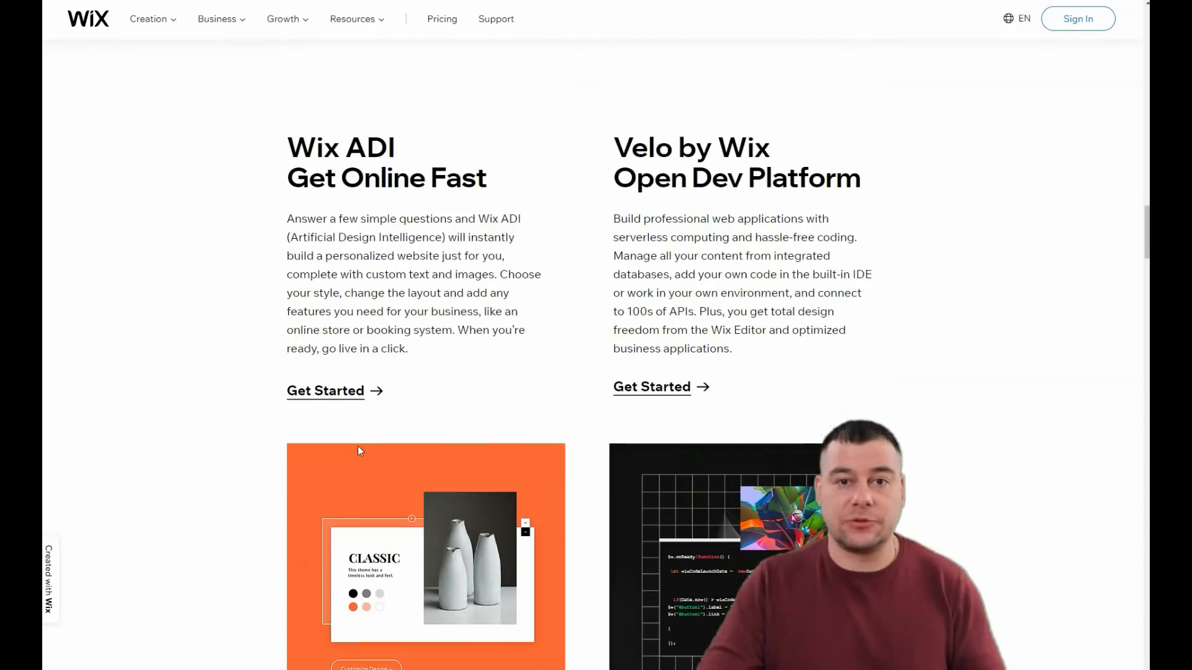
{"action": "scroll", "coordinate": [360, 450], "scroll_direction": "down", "scroll_amount": 5}
{"action": "scroll", "coordinate": [335, 442], "scroll_direction": "up", "scroll_amount": 18}
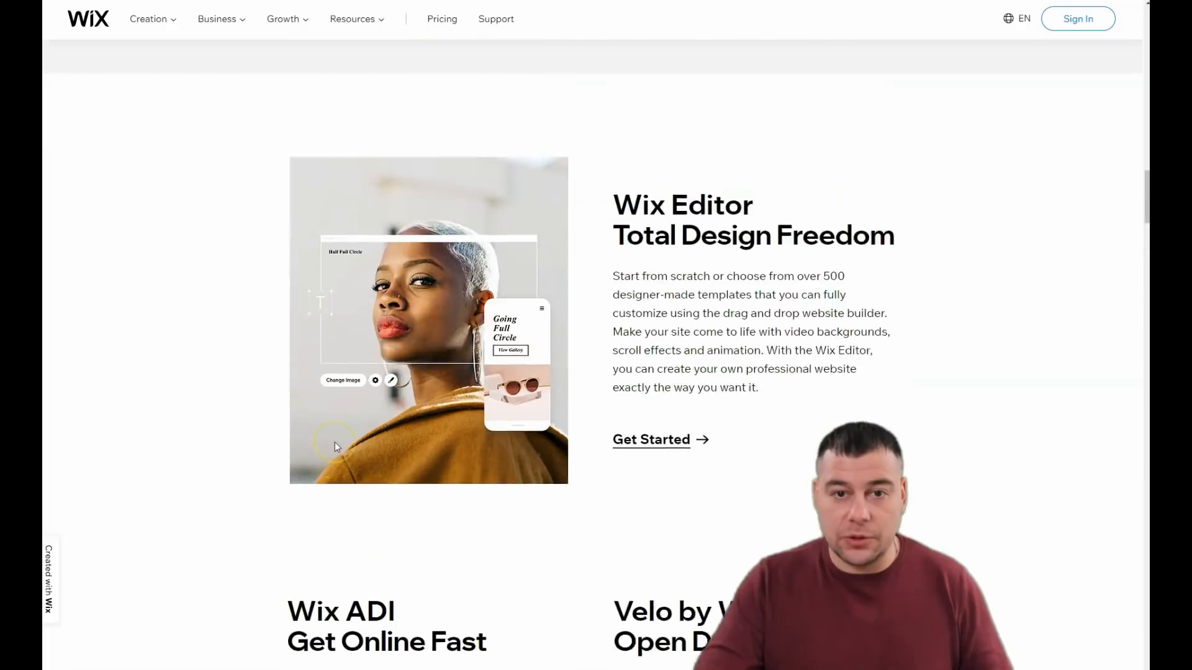
{"action": "scroll", "coordinate": [336, 444], "scroll_direction": "up", "scroll_amount": 20}
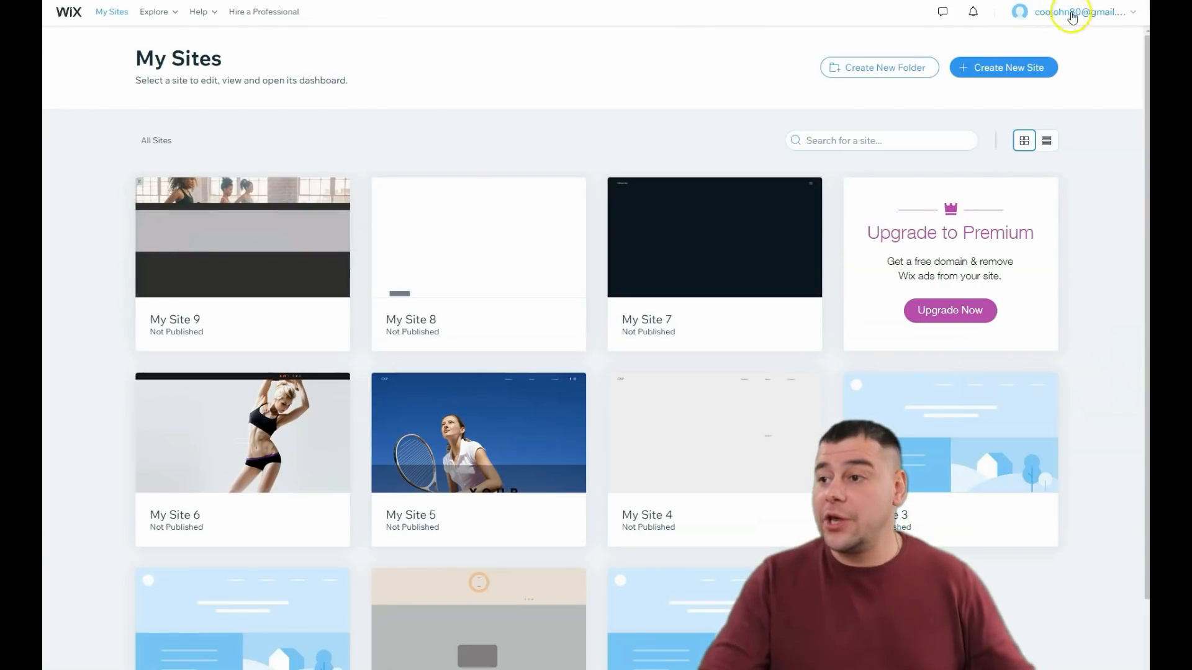
Step: Start creating a new site and choose to build it from a template with the Editor
{"action": "left_click", "coordinate": [981, 73]}
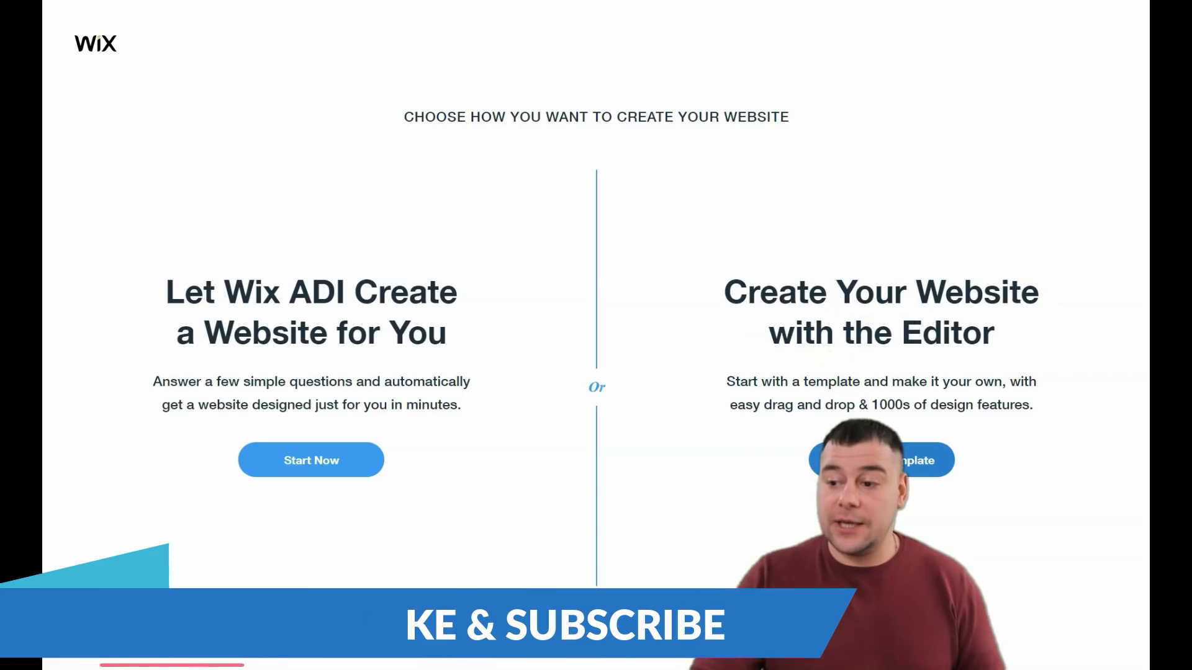
{"action": "left_click", "coordinate": [869, 461]}
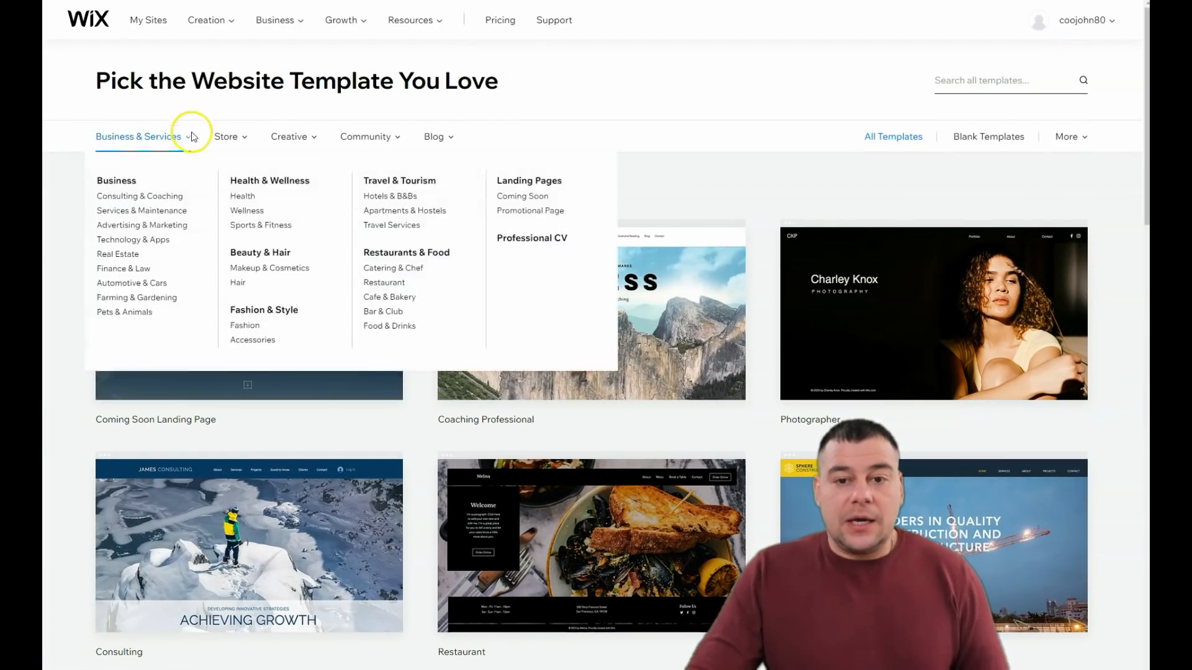
Step: Browse the website template gallery through pages 1 and 2 and on to page 3
{"action": "scroll", "coordinate": [667, 369], "scroll_direction": "down", "scroll_amount": 6}
{"action": "scroll", "coordinate": [663, 366], "scroll_direction": "down", "scroll_amount": 6}
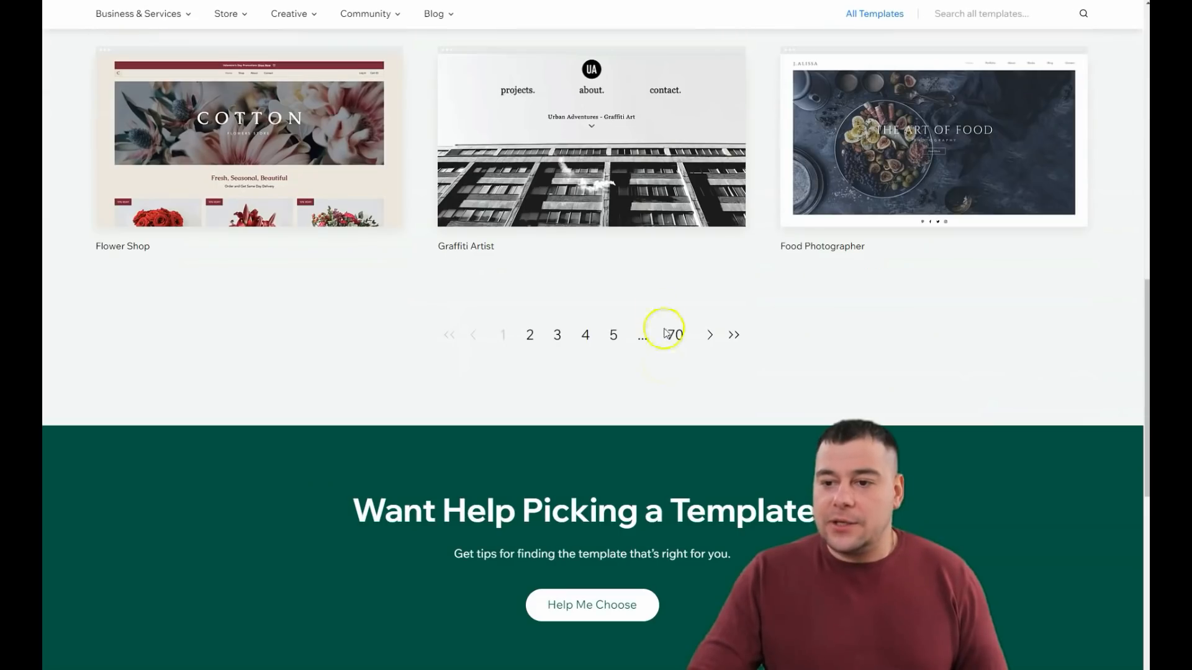
{"action": "left_click", "coordinate": [529, 343]}
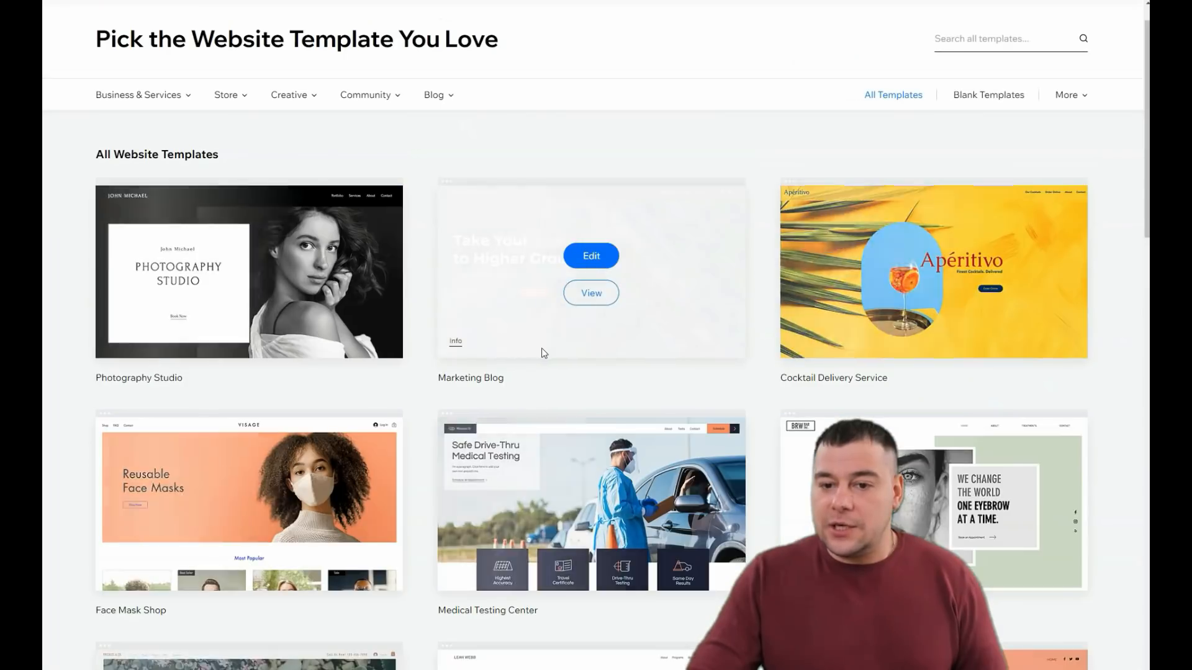
{"action": "scroll", "coordinate": [561, 364], "scroll_direction": "down", "scroll_amount": 2}
{"action": "scroll", "coordinate": [562, 360], "scroll_direction": "down", "scroll_amount": 7}
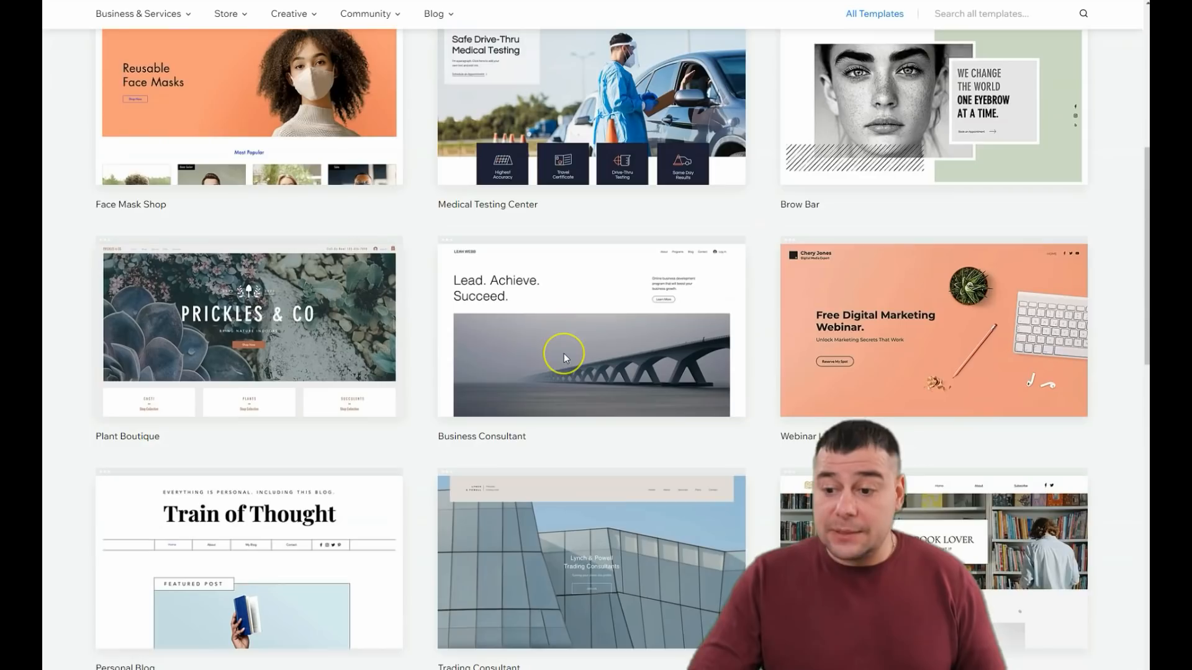
{"action": "left_click", "coordinate": [539, 524]}
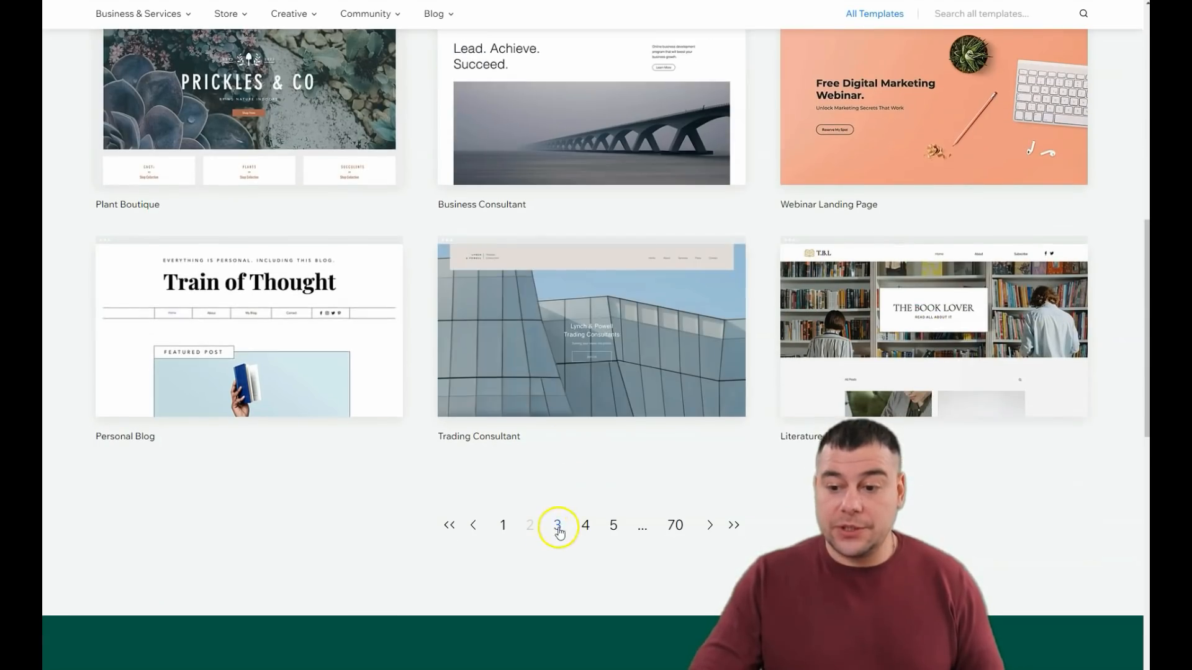
{"action": "left_click", "coordinate": [558, 528]}
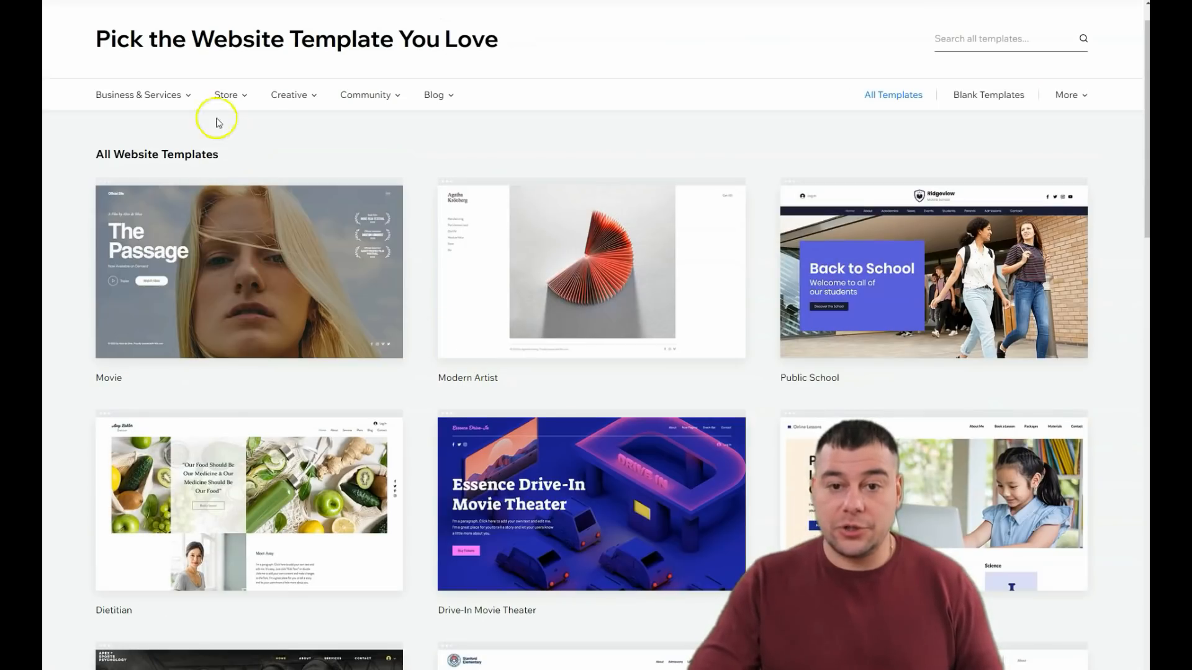
Step: Look through the Store, Creative, Community and Blog template categories and the templates on page 3
{"action": "mouse_move", "coordinate": [242, 99]}
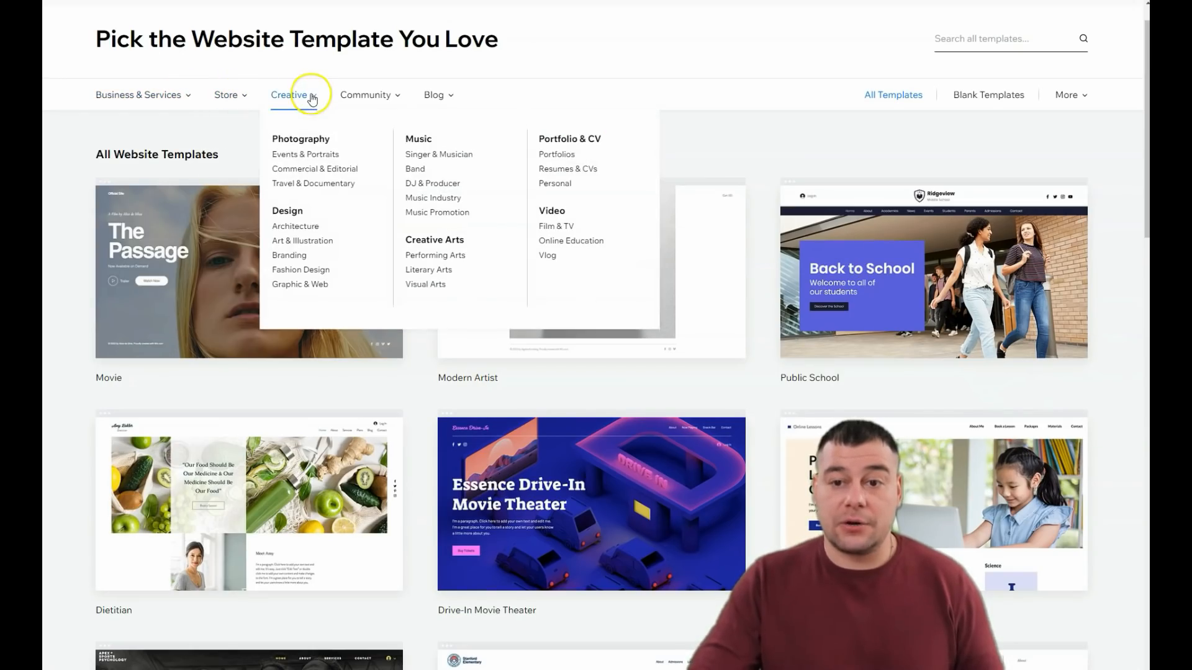
{"action": "mouse_move", "coordinate": [383, 102]}
{"action": "mouse_move", "coordinate": [446, 100]}
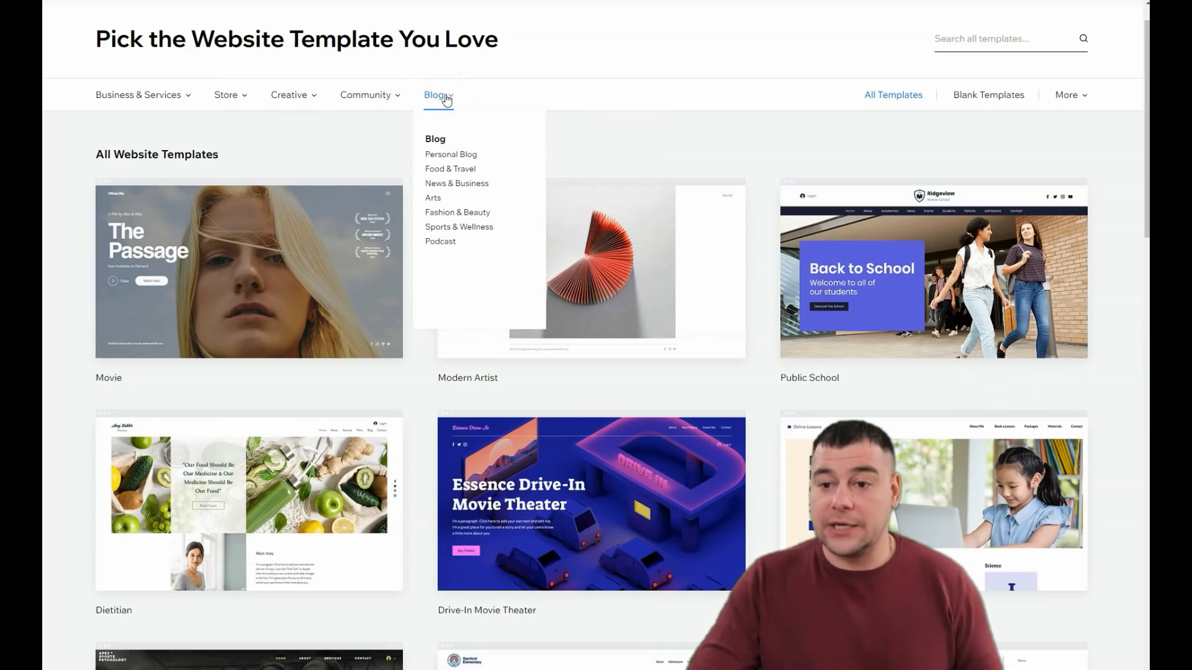
{"action": "scroll", "coordinate": [577, 351], "scroll_direction": "down", "scroll_amount": 5}
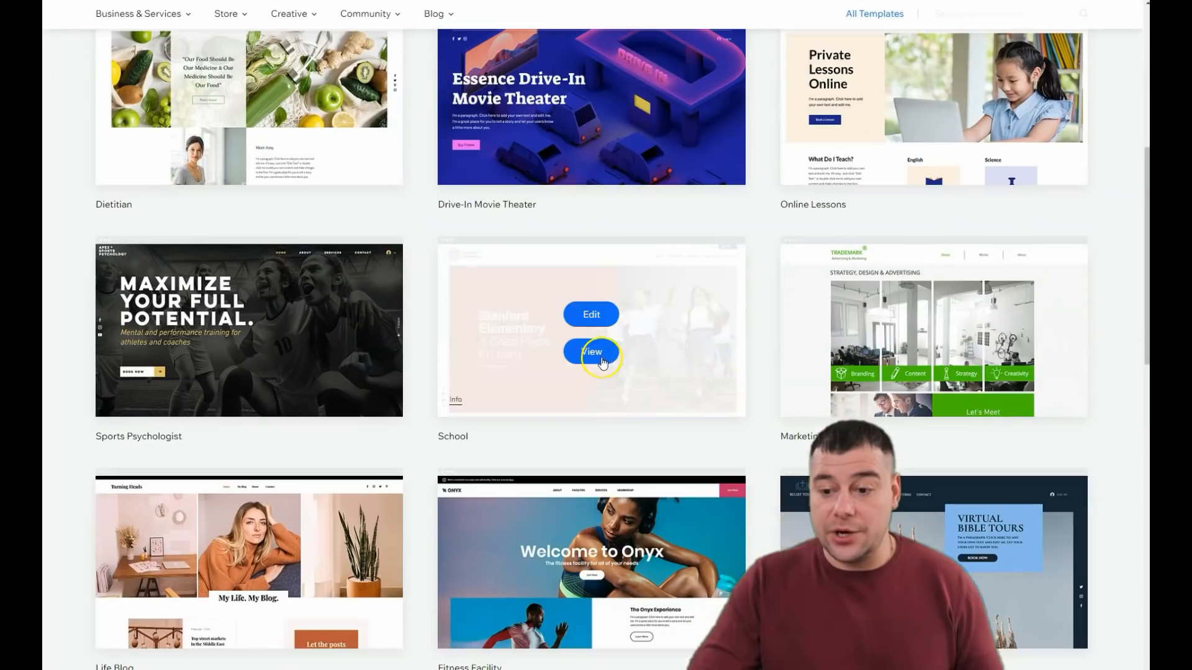
{"action": "scroll", "coordinate": [597, 352], "scroll_direction": "down", "scroll_amount": 4}
{"action": "scroll", "coordinate": [568, 298], "scroll_direction": "up", "scroll_amount": 3}
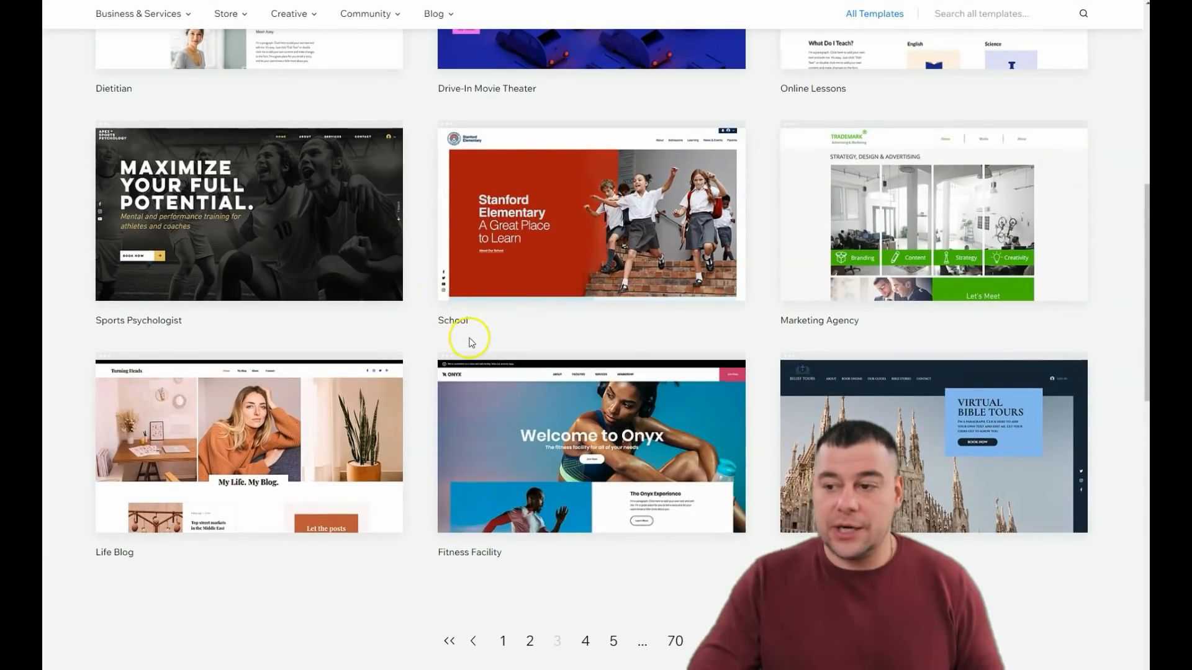
{"action": "scroll", "coordinate": [470, 342], "scroll_direction": "down", "scroll_amount": 4}
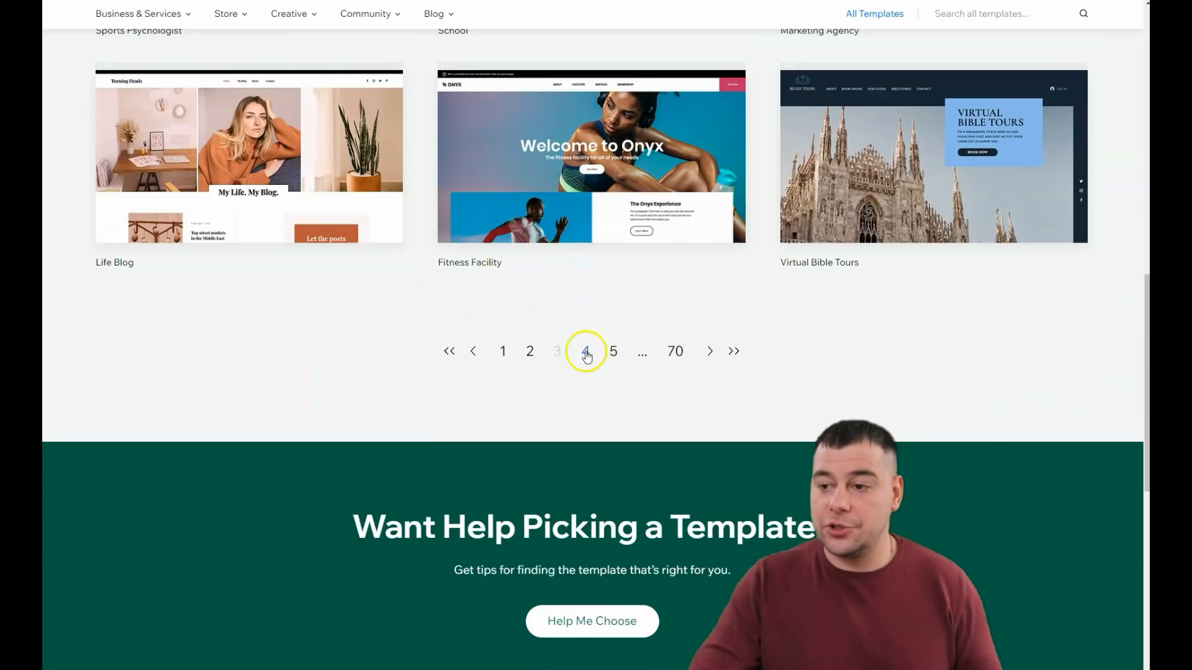
Step: Go to page 4 of the template gallery and open the Fishing Charters template for editing
{"action": "left_click", "coordinate": [586, 353]}
{"action": "scroll", "coordinate": [596, 366], "scroll_direction": "down", "scroll_amount": 4}
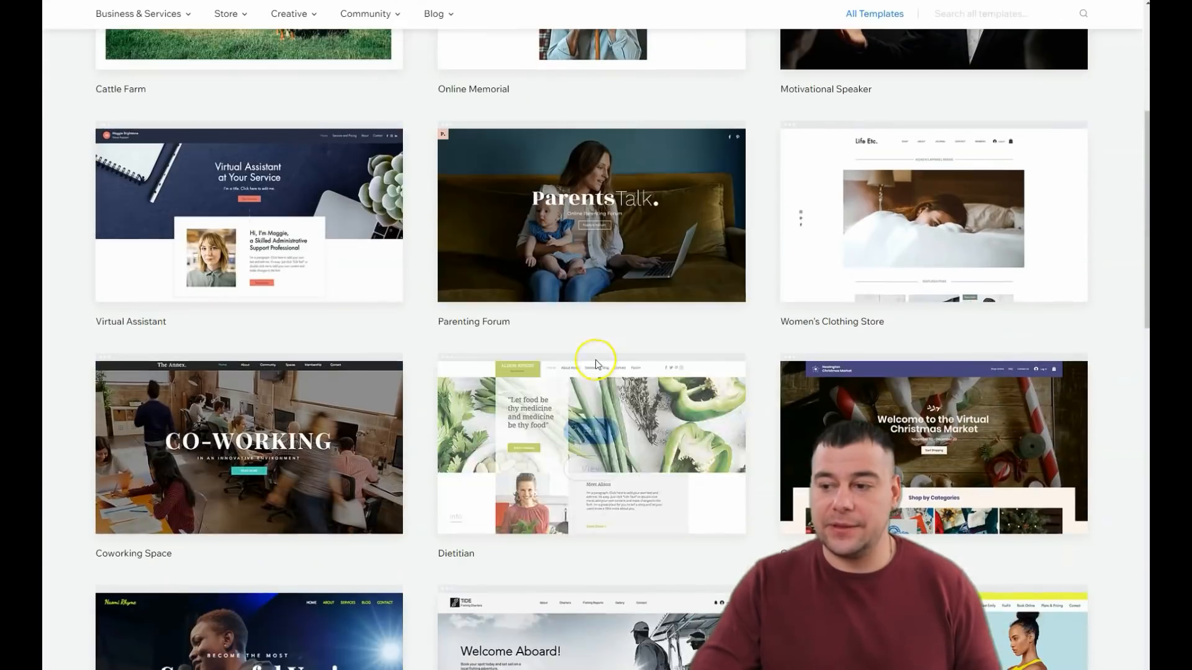
{"action": "scroll", "coordinate": [594, 359], "scroll_direction": "down", "scroll_amount": 4}
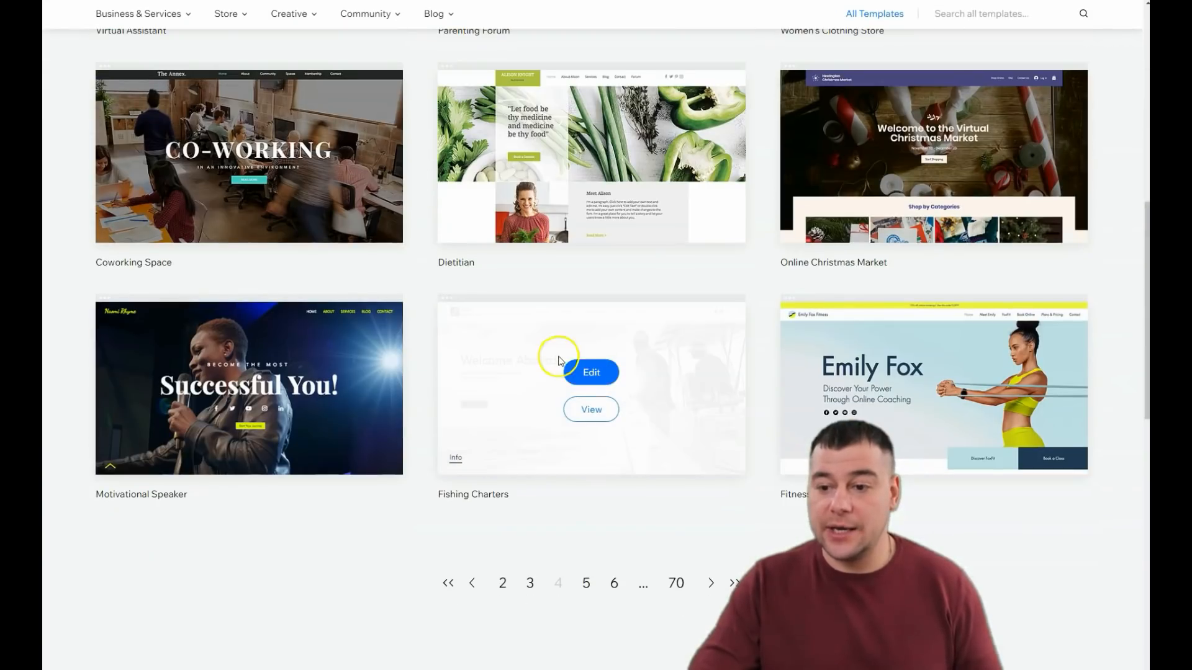
{"action": "left_click", "coordinate": [587, 374]}
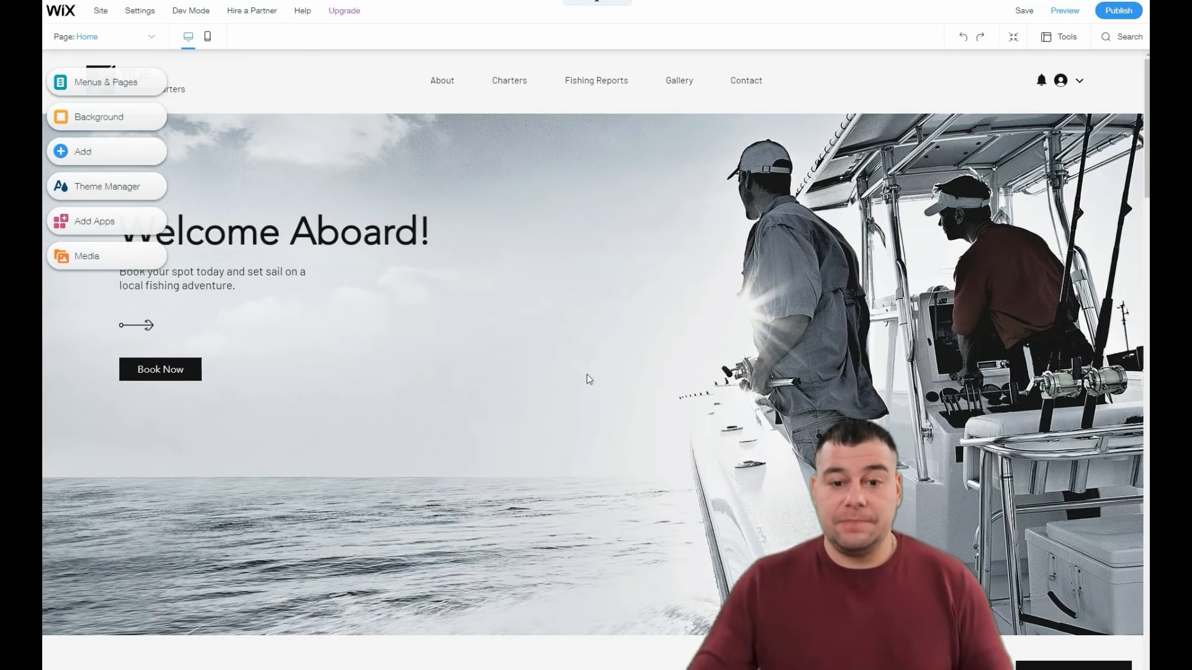
Step: Examine the sections of the Fishing Charters home page in the desktop editor from header to contact area
{"action": "scroll", "coordinate": [549, 375], "scroll_direction": "down", "scroll_amount": 5}
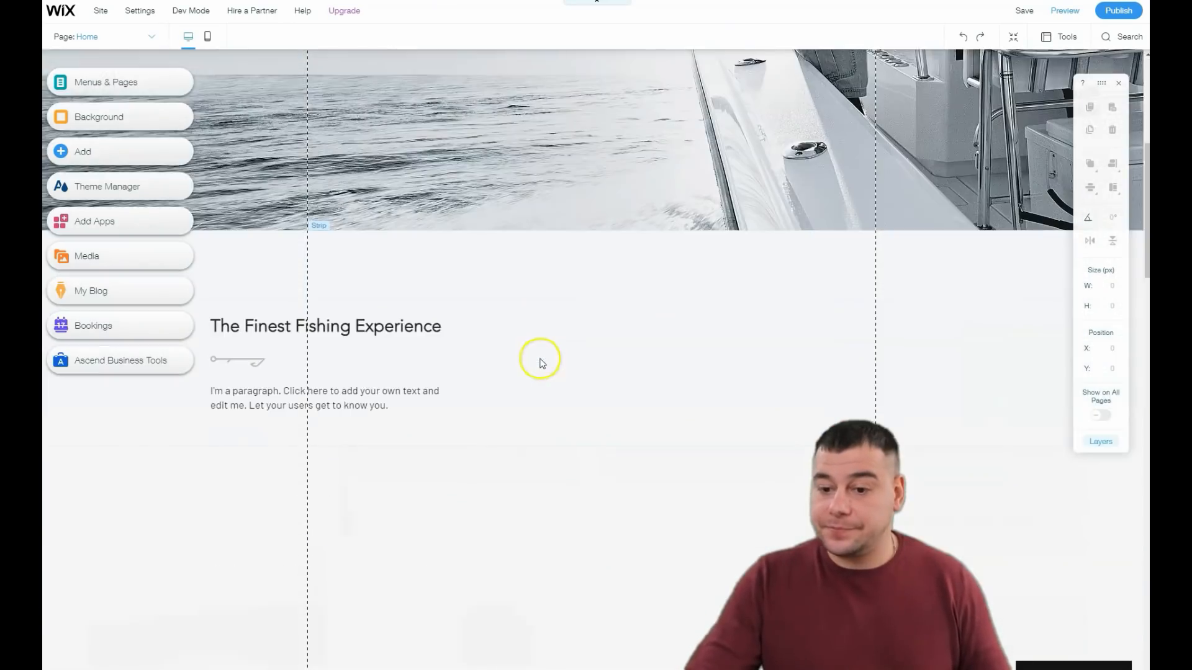
{"action": "scroll", "coordinate": [543, 362], "scroll_direction": "down", "scroll_amount": 5}
{"action": "scroll", "coordinate": [546, 357], "scroll_direction": "down", "scroll_amount": 5}
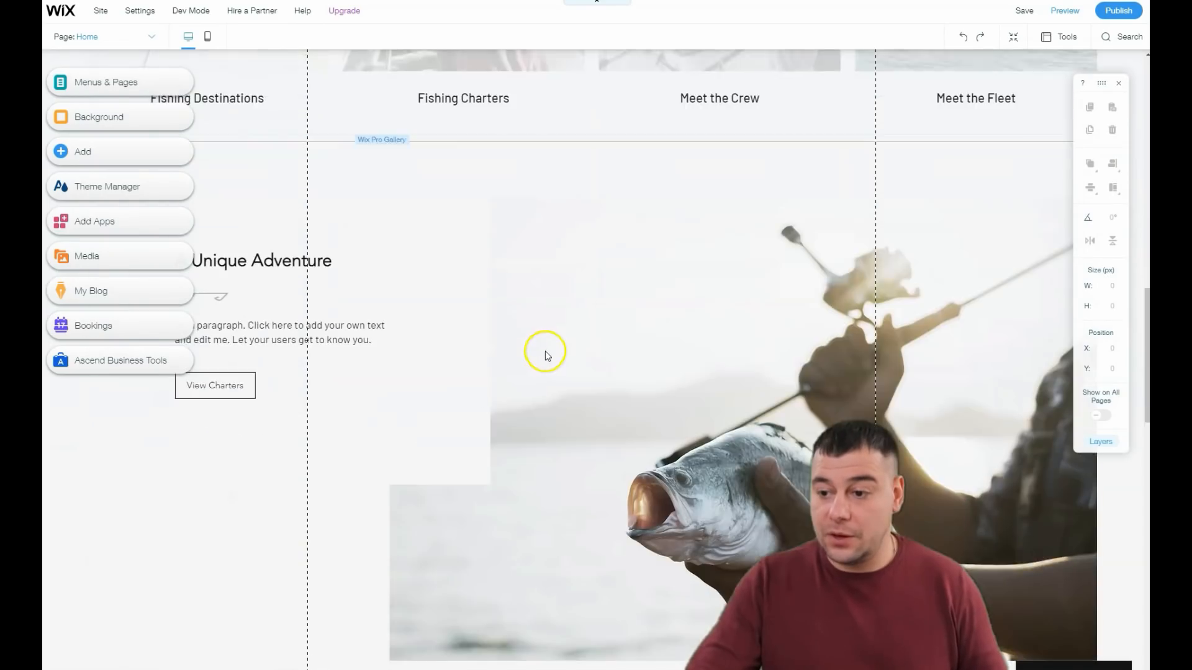
{"action": "scroll", "coordinate": [545, 352], "scroll_direction": "down", "scroll_amount": 5}
{"action": "scroll", "coordinate": [546, 351], "scroll_direction": "down", "scroll_amount": 5}
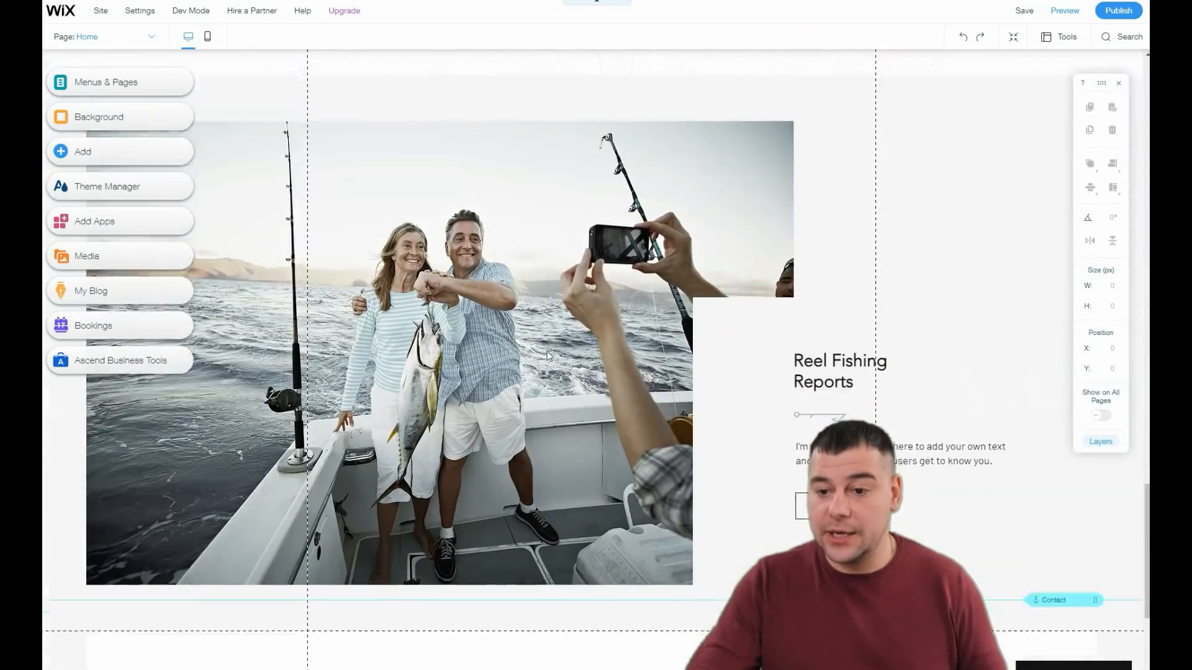
{"action": "scroll", "coordinate": [546, 351], "scroll_direction": "down", "scroll_amount": 5}
{"action": "scroll", "coordinate": [548, 355], "scroll_direction": "up", "scroll_amount": 20}
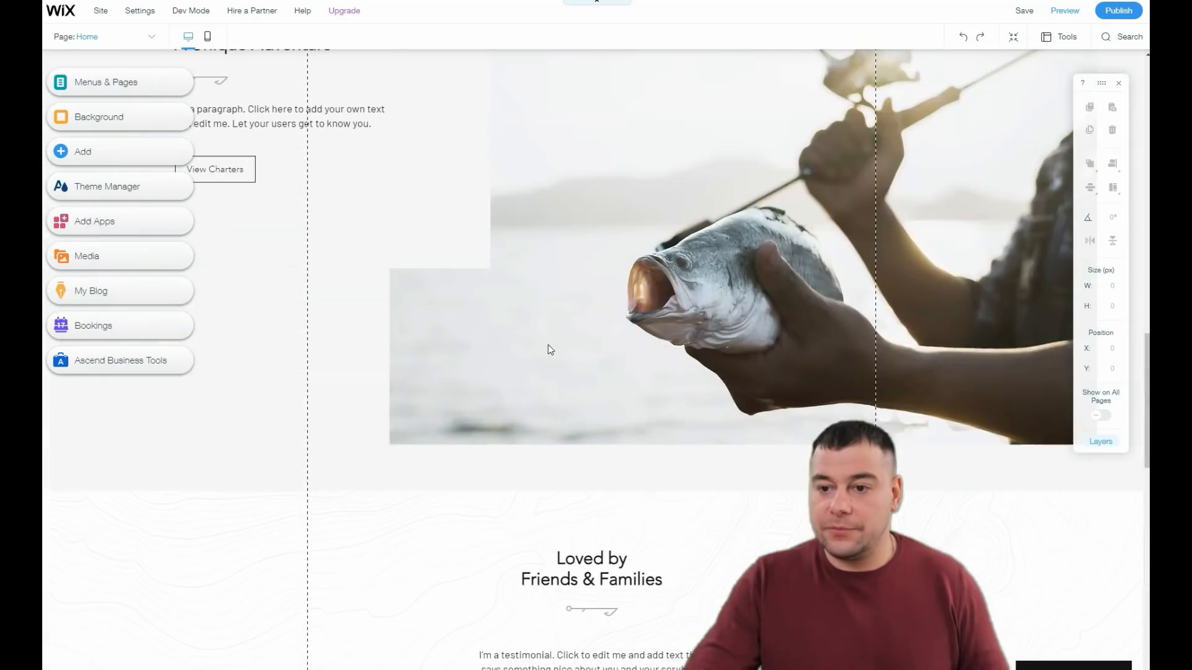
{"action": "scroll", "coordinate": [548, 349], "scroll_direction": "up", "scroll_amount": 4}
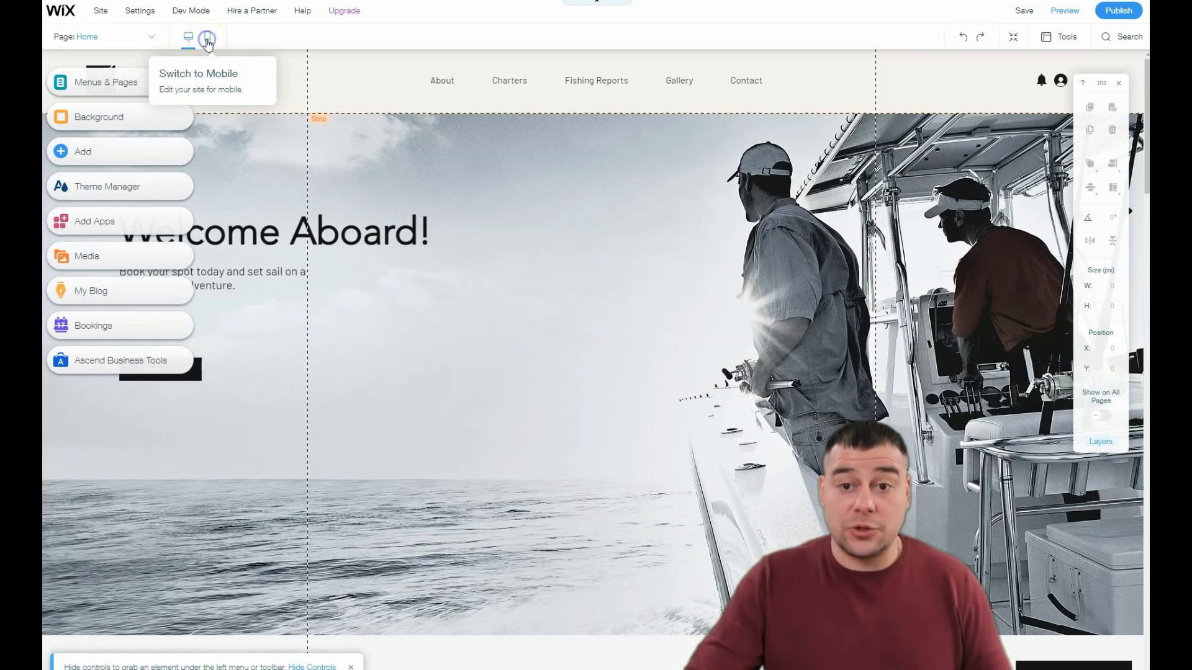
Step: Switch the editor to the mobile version and review the home page's mobile layout
{"action": "left_click", "coordinate": [208, 44]}
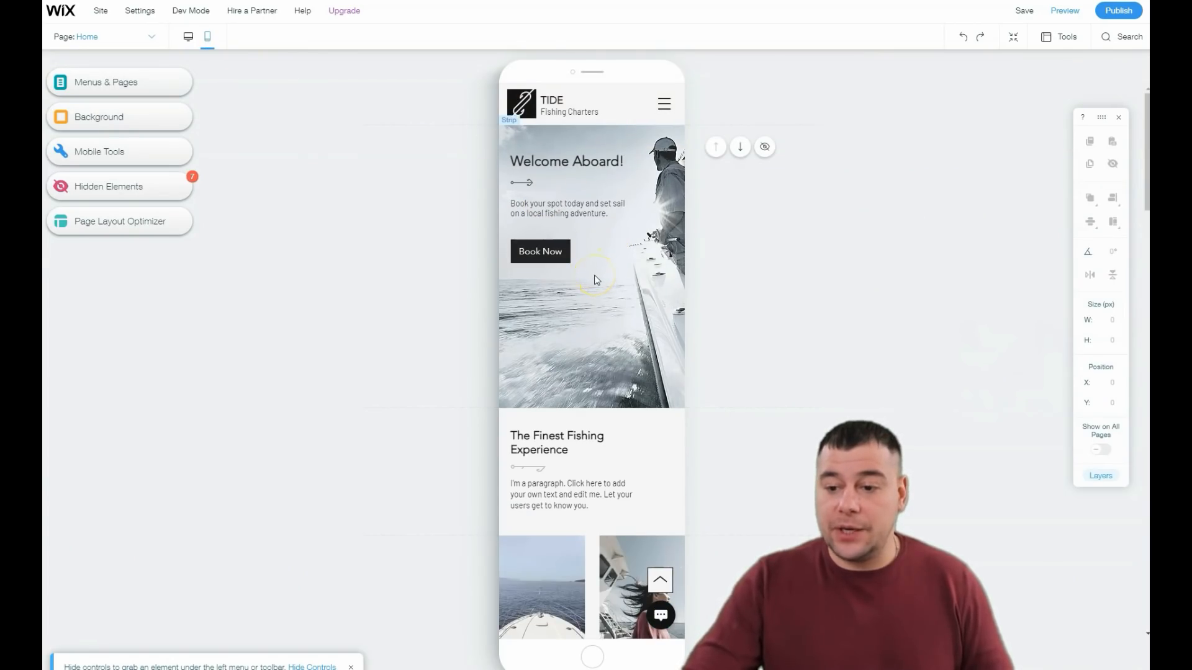
{"action": "scroll", "coordinate": [594, 275], "scroll_direction": "down", "scroll_amount": 8}
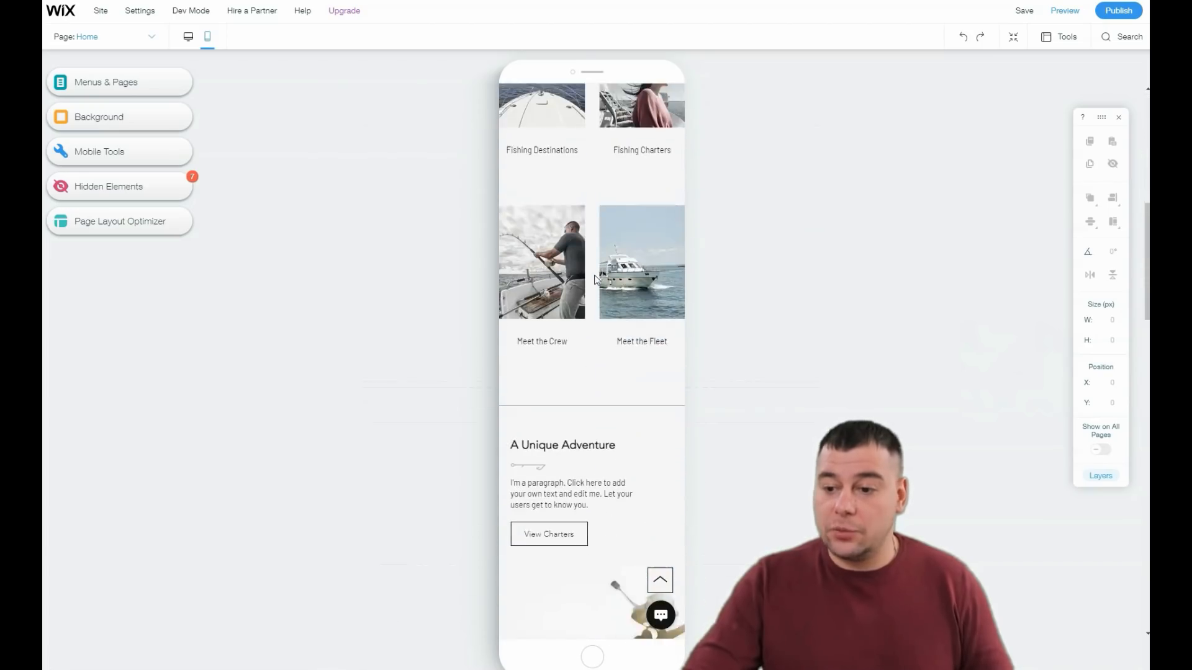
{"action": "scroll", "coordinate": [593, 279], "scroll_direction": "down", "scroll_amount": 6}
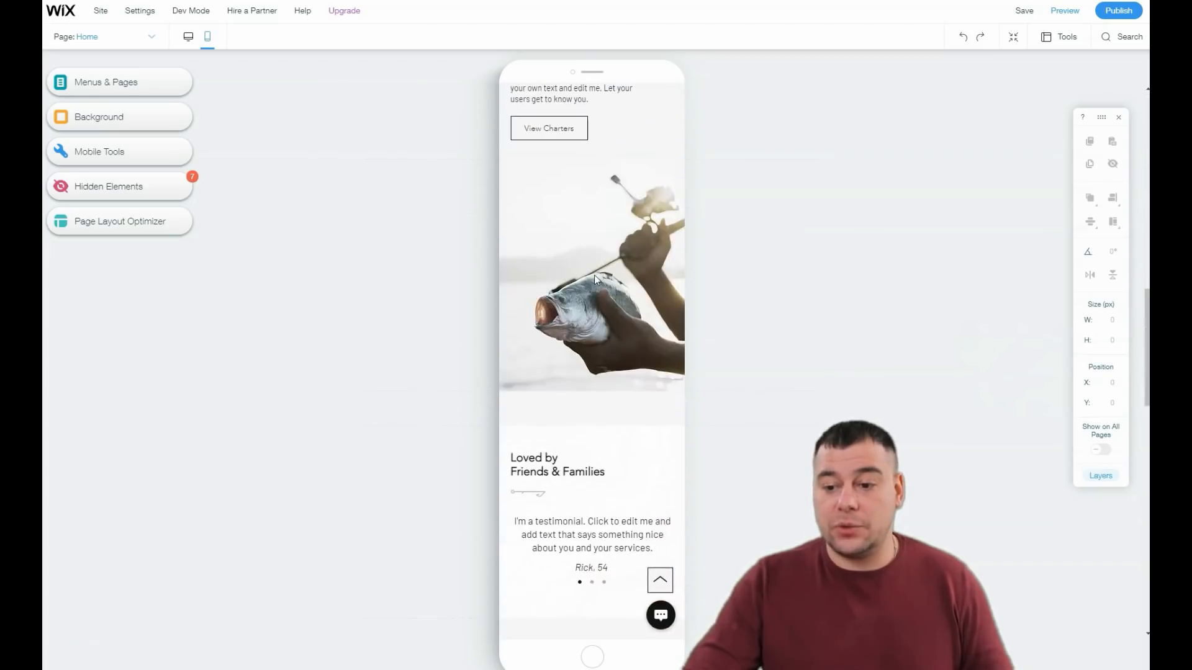
{"action": "scroll", "coordinate": [594, 274], "scroll_direction": "down", "scroll_amount": 3}
{"action": "scroll", "coordinate": [594, 274], "scroll_direction": "up", "scroll_amount": 15}
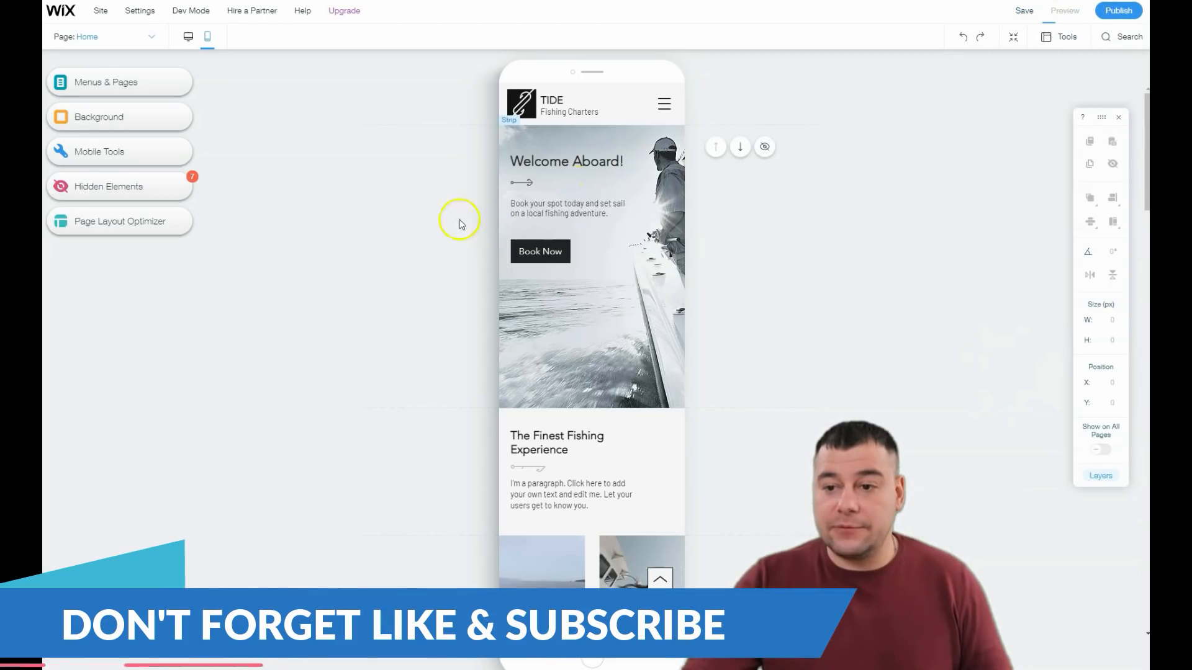
Step: Review the mobile site in preview mode, return to the editor and skip the mobile introduction
{"action": "scroll", "coordinate": [608, 223], "scroll_direction": "down", "scroll_amount": 5}
{"action": "scroll", "coordinate": [611, 220], "scroll_direction": "down", "scroll_amount": 5}
{"action": "scroll", "coordinate": [610, 218], "scroll_direction": "up", "scroll_amount": 10}
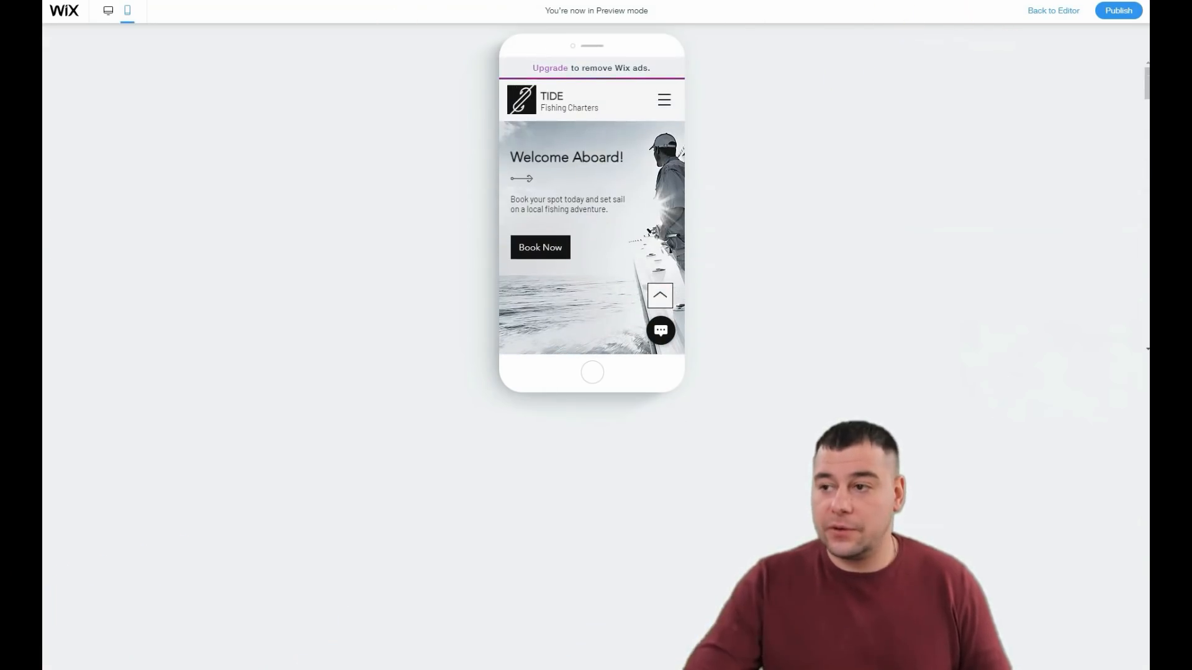
{"action": "left_click", "coordinate": [1048, 11]}
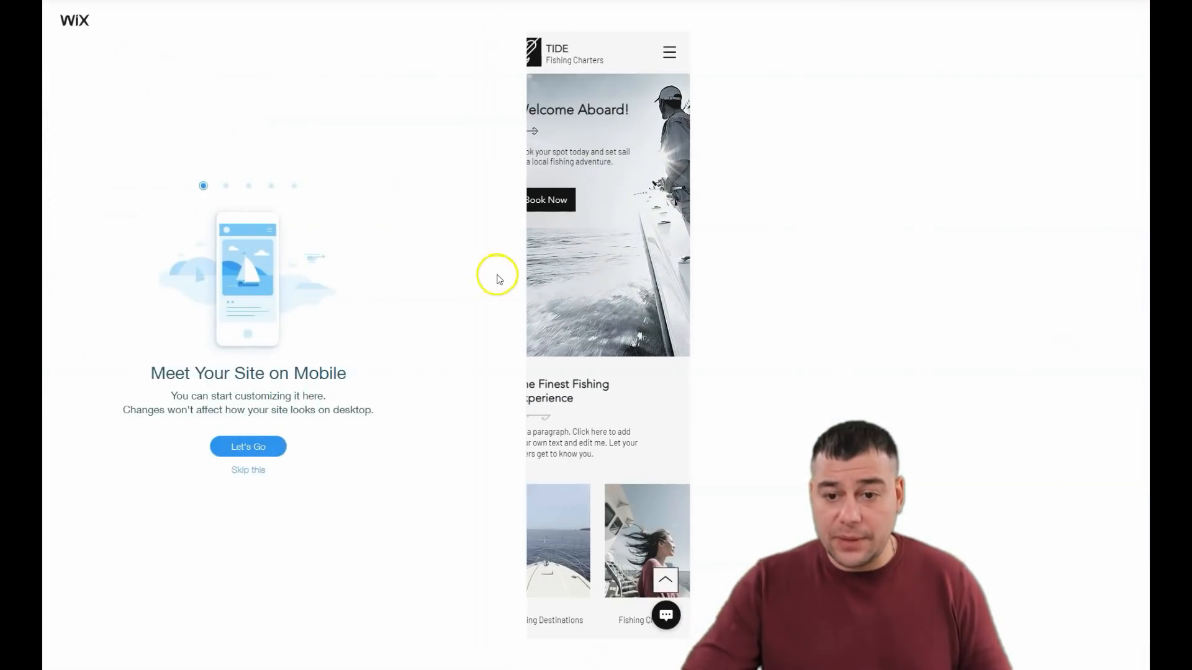
{"action": "left_click", "coordinate": [319, 471]}
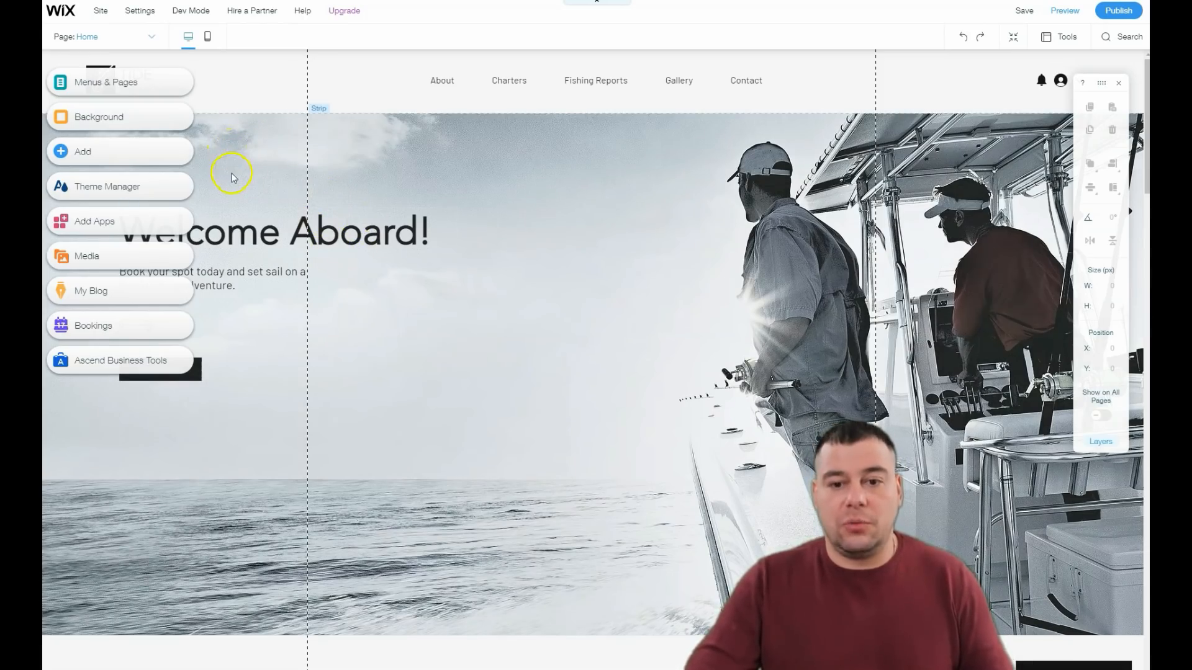
Step: Delete the Charters page from the site menu and confirm the removal
{"action": "left_click", "coordinate": [103, 86]}
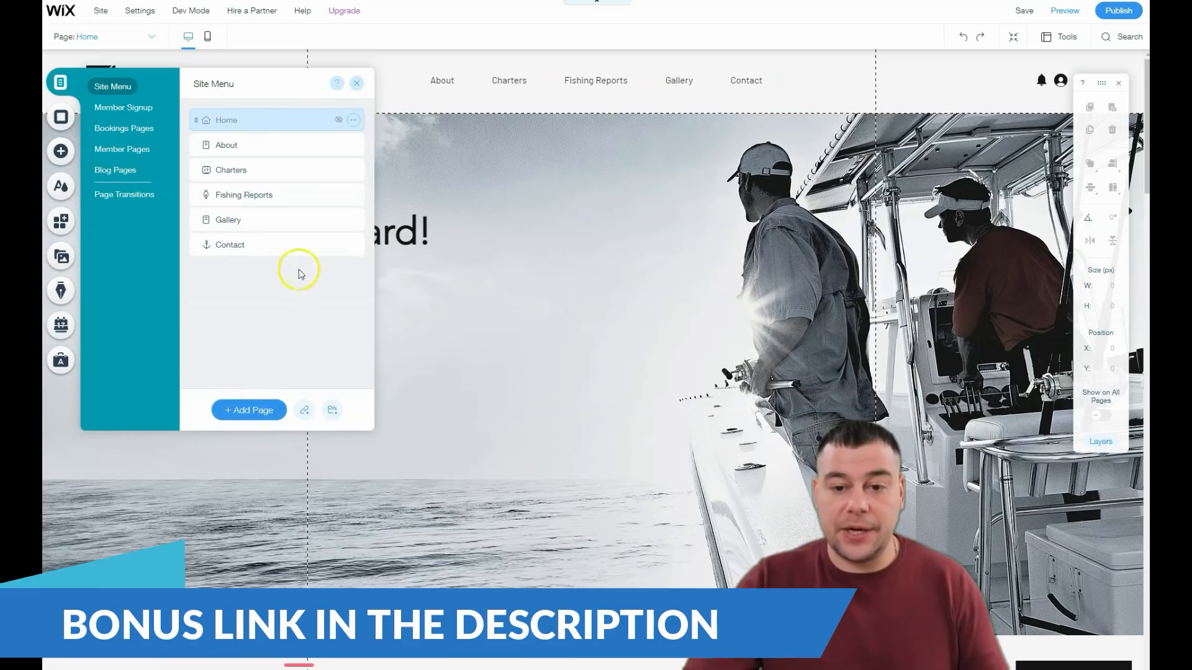
{"action": "left_click", "coordinate": [353, 172]}
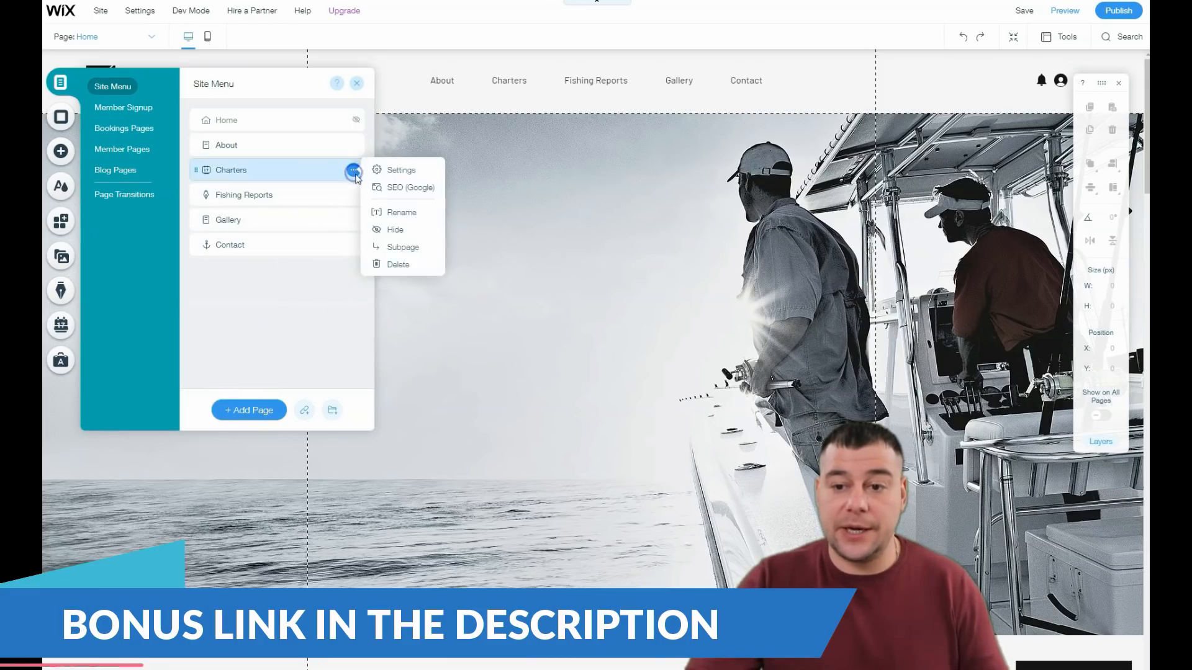
{"action": "left_click", "coordinate": [391, 265]}
{"action": "left_click", "coordinate": [723, 395]}
Step: Open the Home page's settings and view its layout options
{"action": "left_click", "coordinate": [354, 121]}
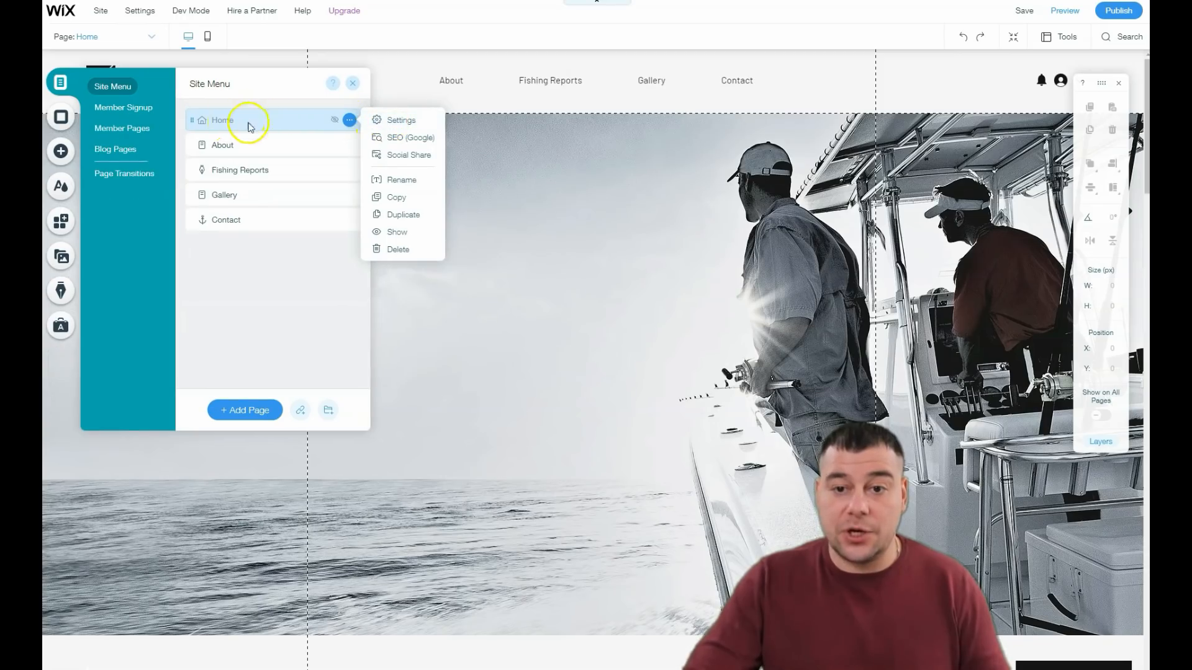
{"action": "left_click", "coordinate": [382, 122]}
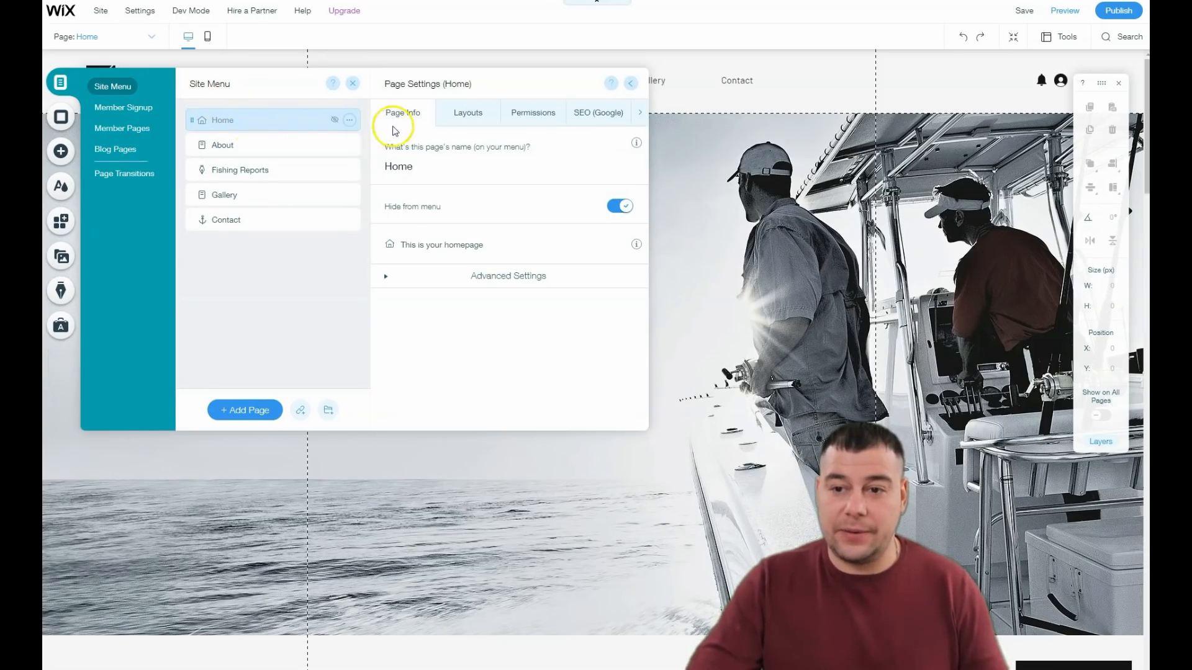
{"action": "left_click", "coordinate": [460, 118]}
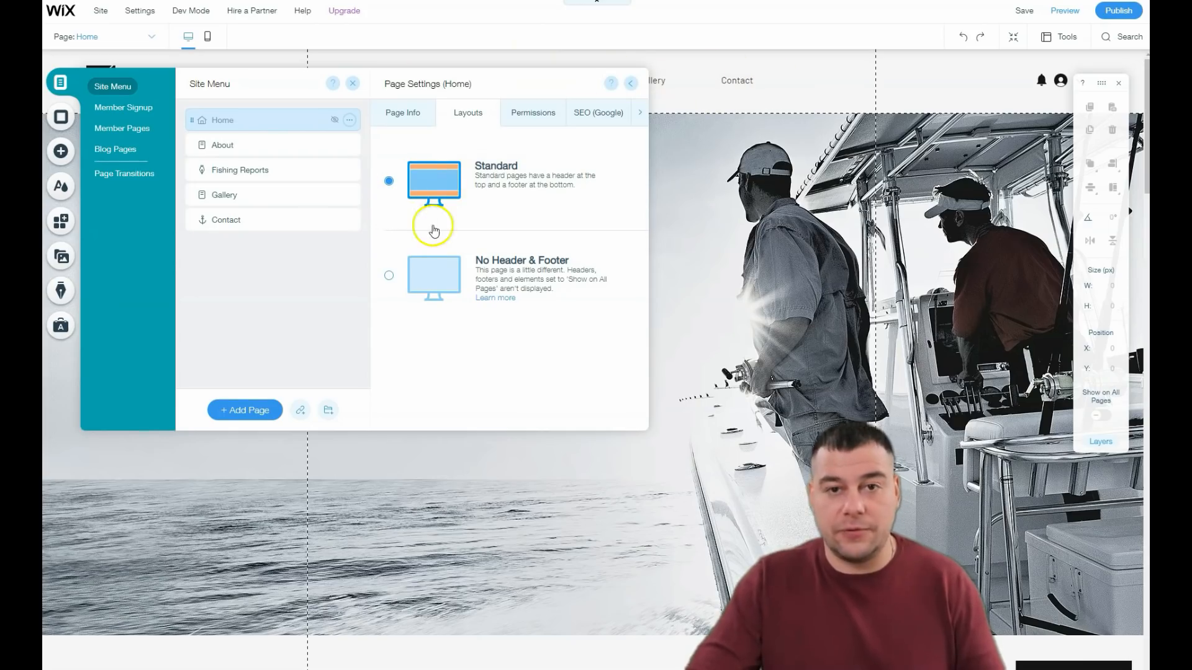
Step: Review the Home page's permissions, Google SEO and social share settings, and close the site menu
{"action": "left_click", "coordinate": [531, 116]}
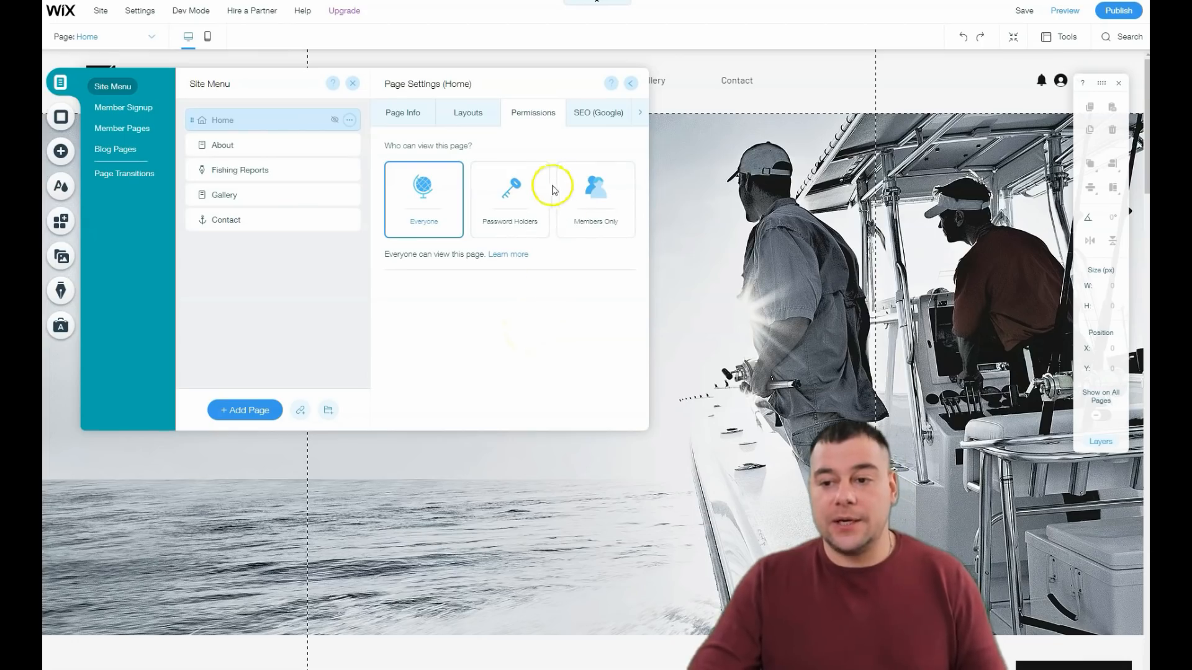
{"action": "left_click", "coordinate": [598, 118]}
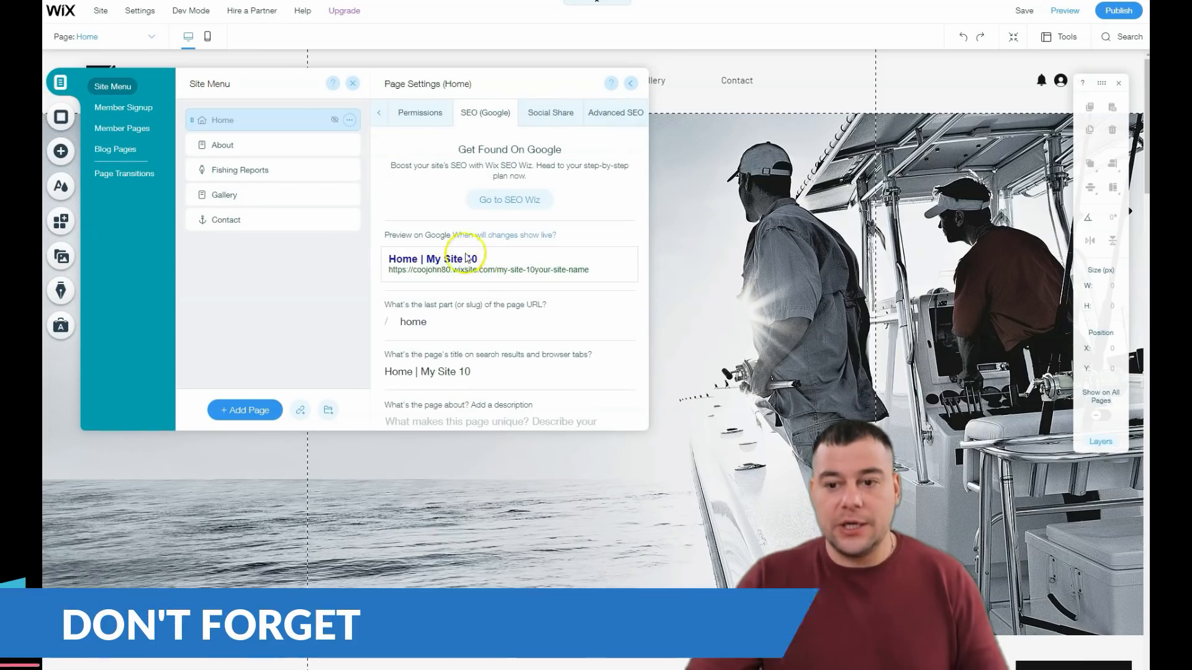
{"action": "scroll", "coordinate": [479, 279], "scroll_direction": "down", "scroll_amount": 2}
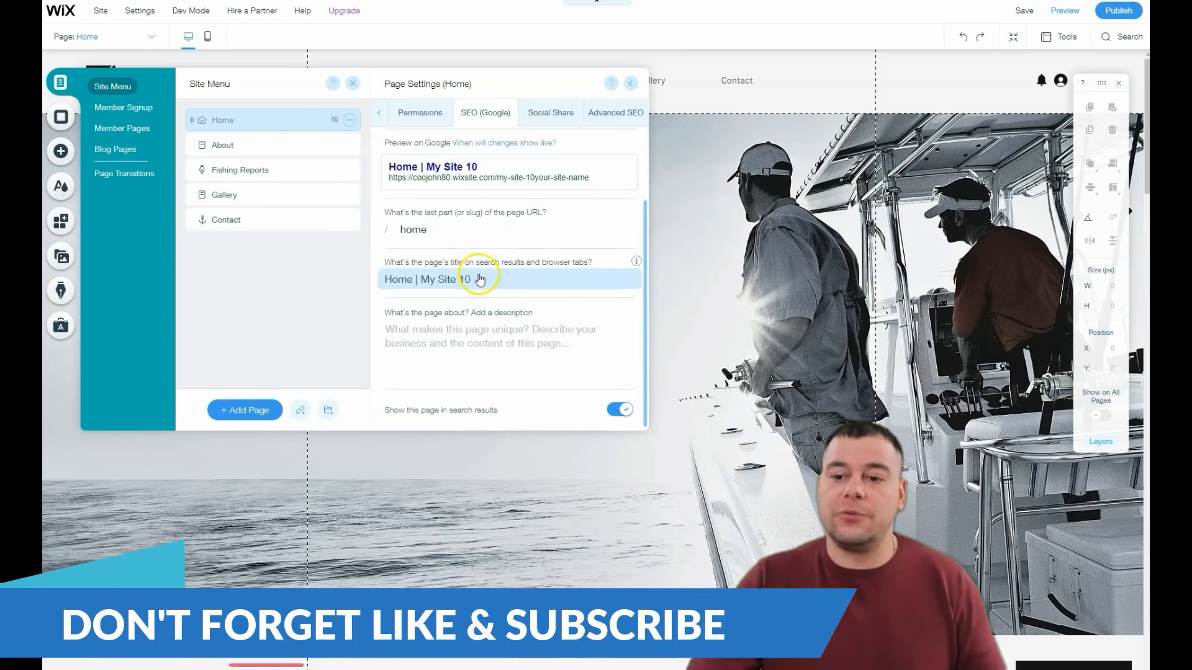
{"action": "scroll", "coordinate": [480, 279], "scroll_direction": "up", "scroll_amount": 2}
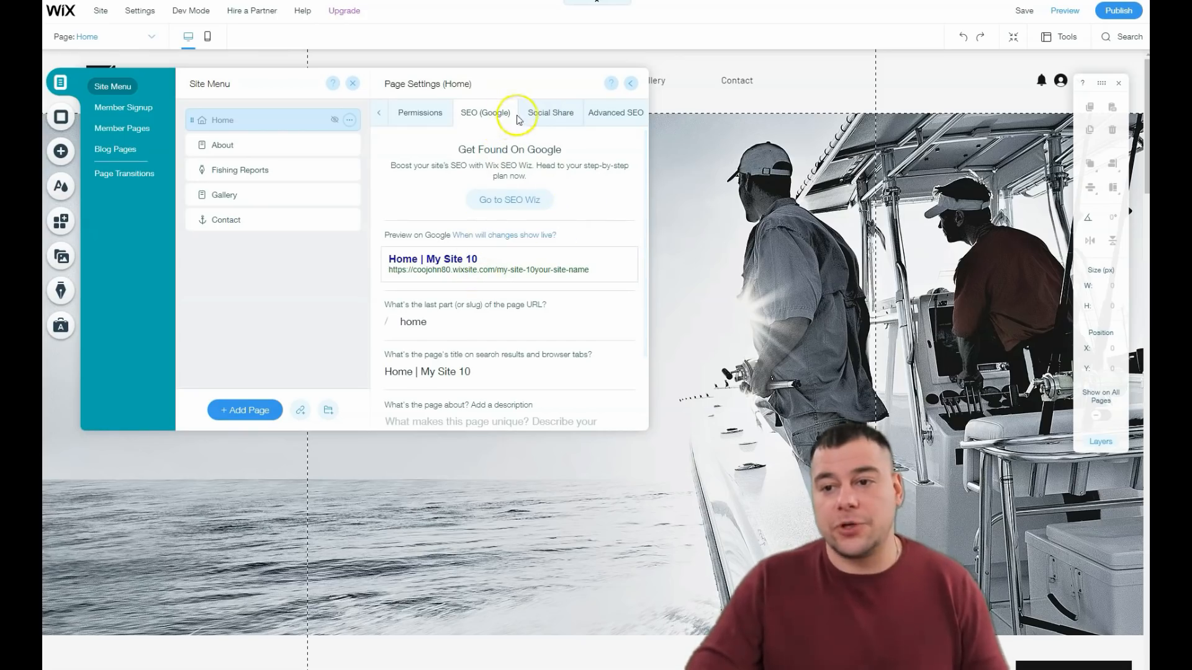
{"action": "left_click", "coordinate": [553, 115]}
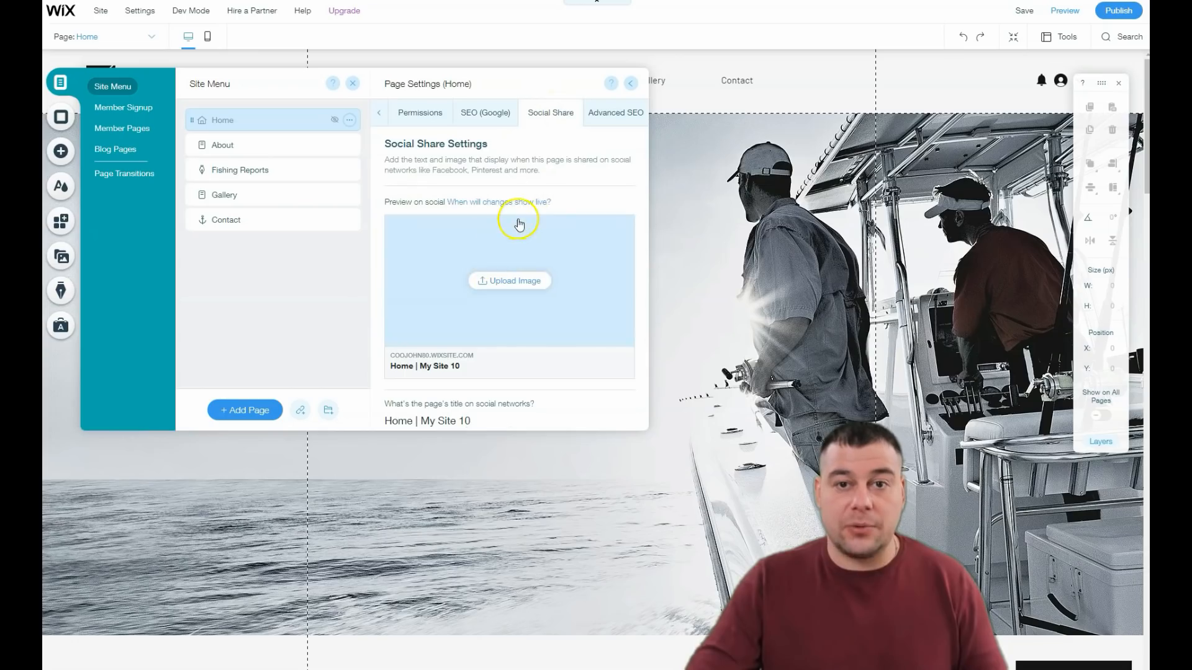
{"action": "mouse_move", "coordinate": [527, 208]}
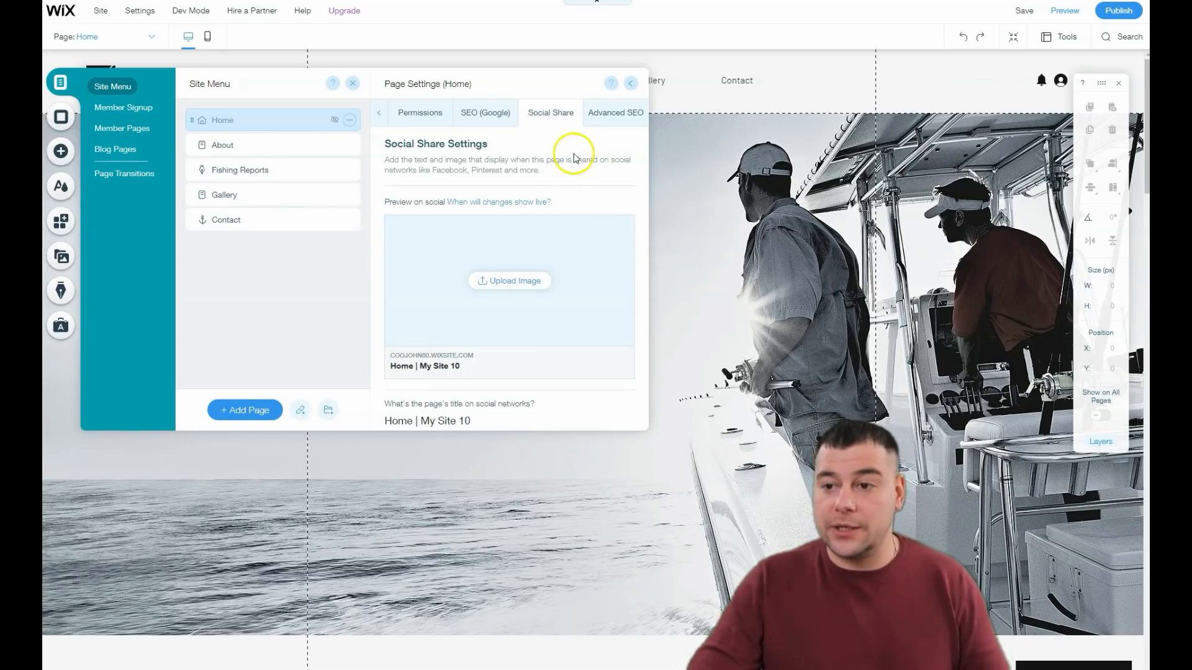
{"action": "left_click", "coordinate": [352, 85]}
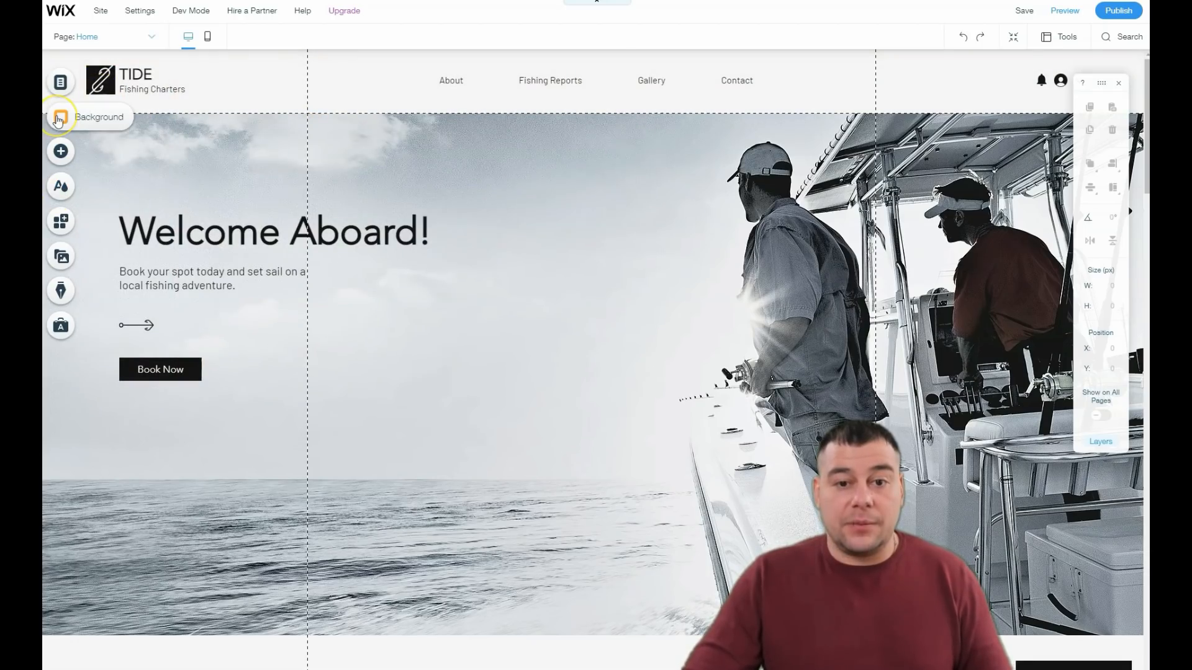
Step: Compare several featured color themes for the site and apply the black one with orange, blue and green accents
{"action": "left_click", "coordinate": [60, 152]}
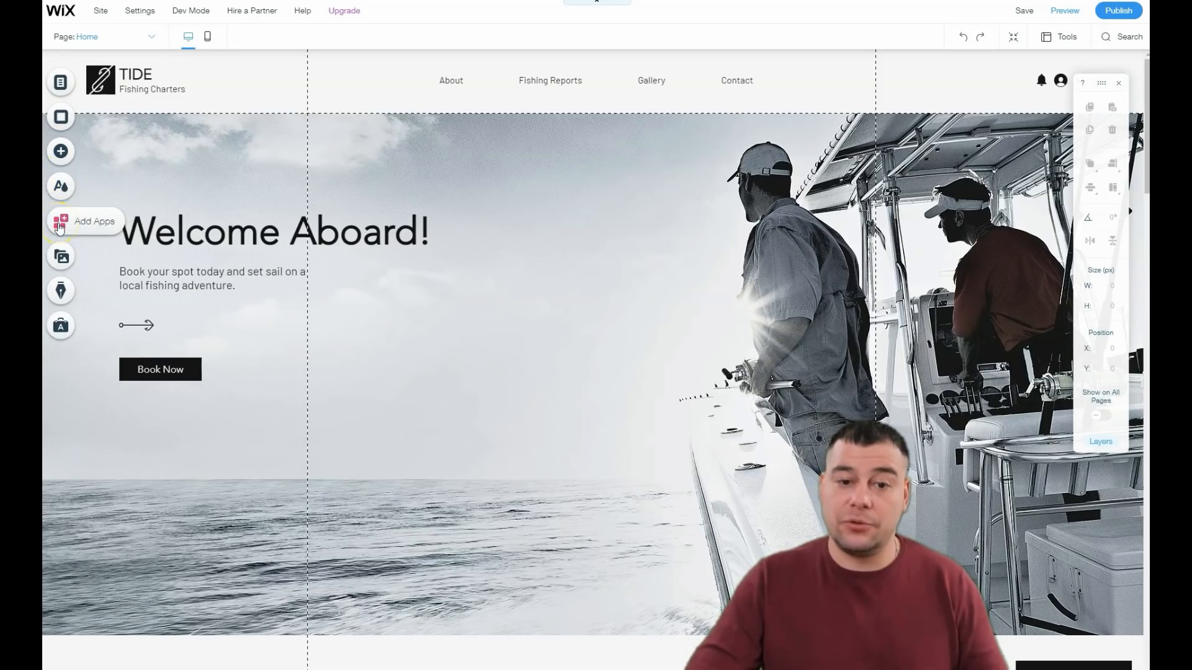
{"action": "left_click", "coordinate": [60, 187]}
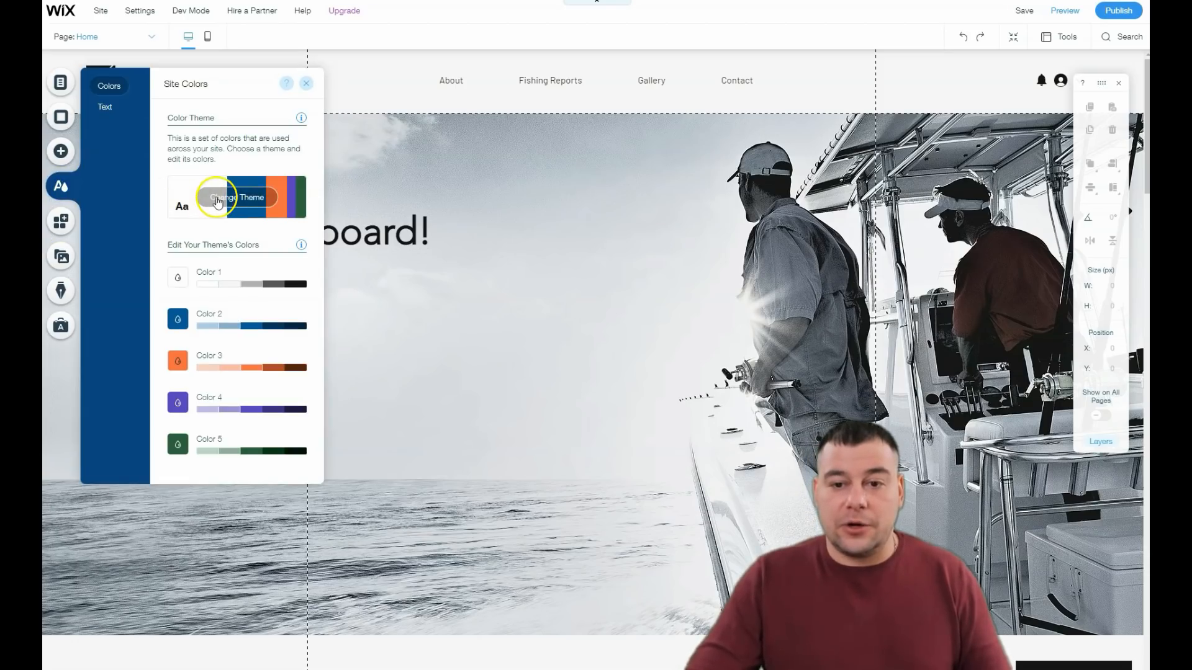
{"action": "left_click", "coordinate": [216, 199]}
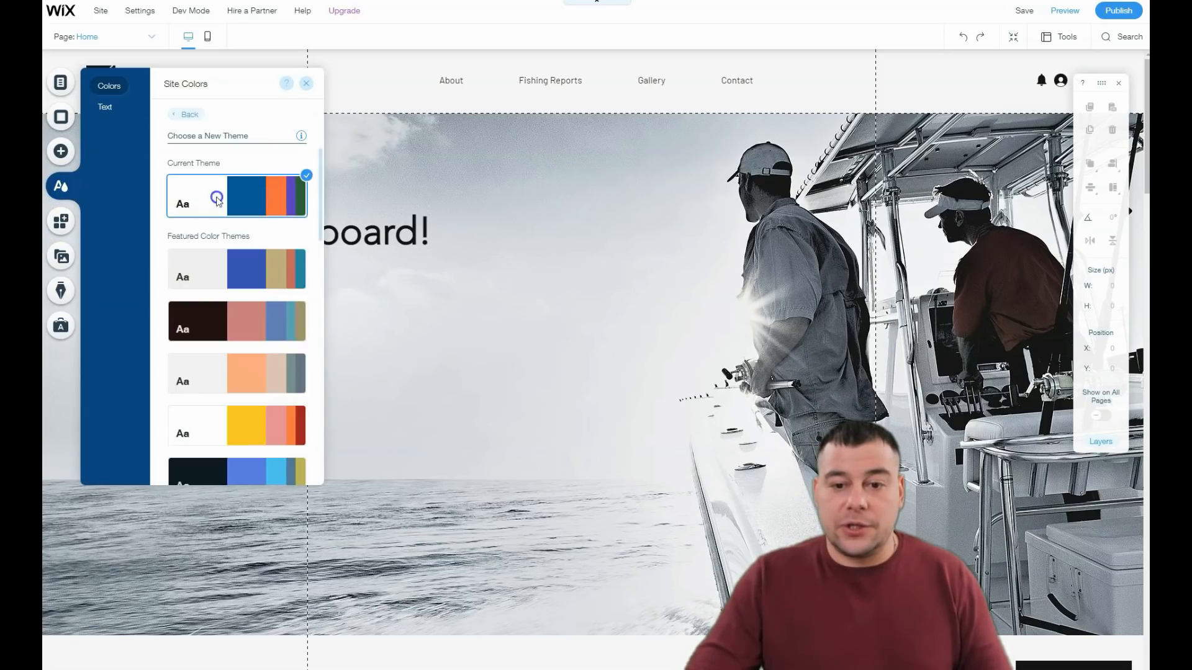
{"action": "left_click", "coordinate": [213, 264]}
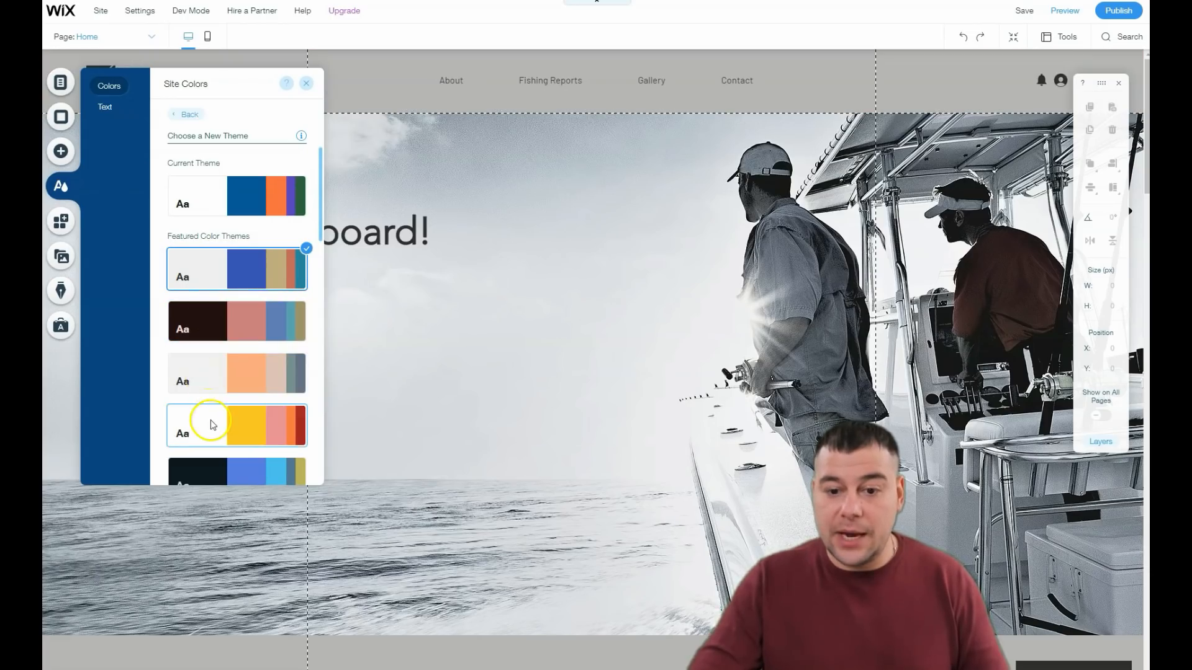
{"action": "scroll", "coordinate": [214, 415], "scroll_direction": "down", "scroll_amount": 4}
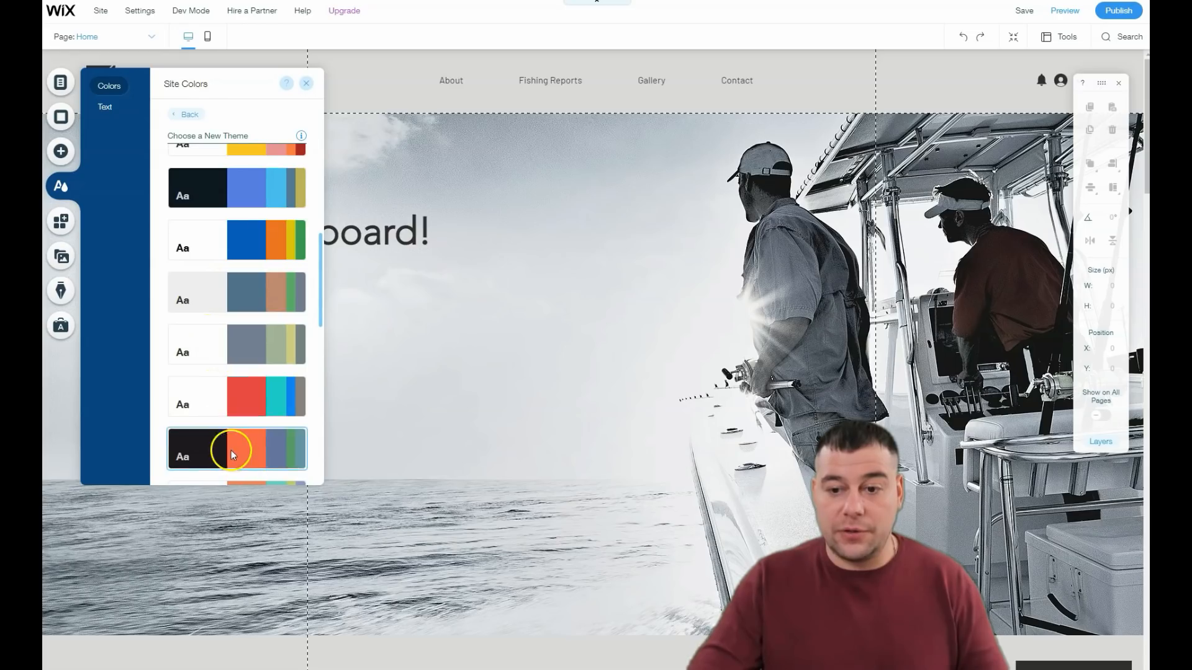
{"action": "scroll", "coordinate": [231, 449], "scroll_direction": "down", "scroll_amount": 3}
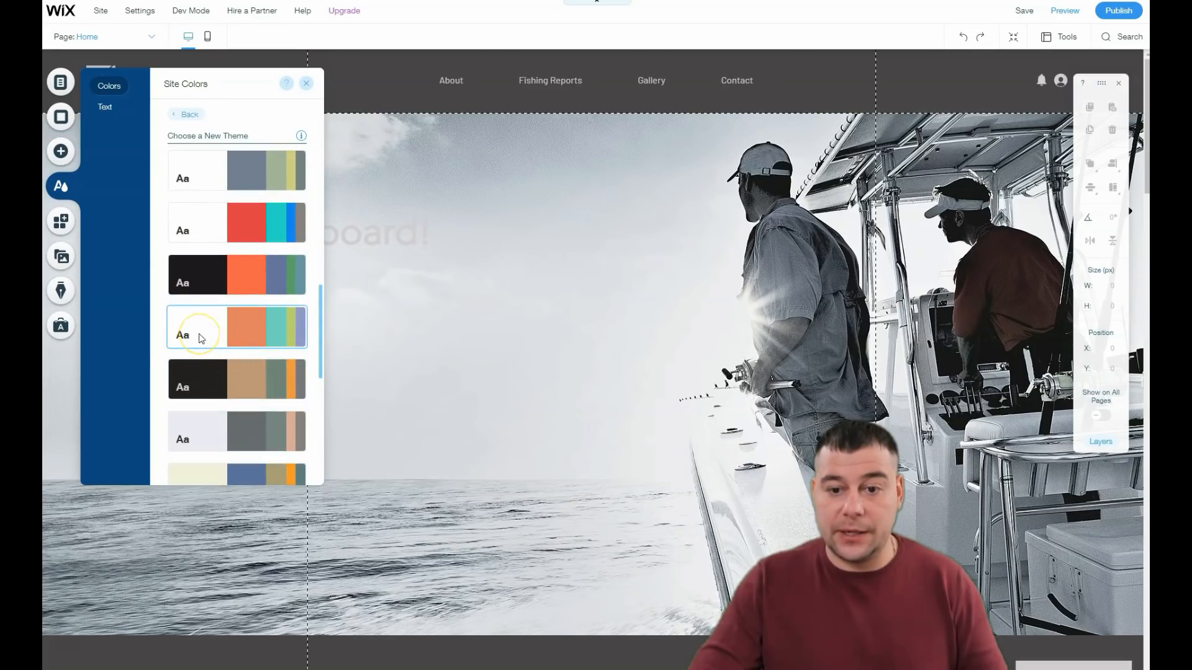
{"action": "left_click", "coordinate": [202, 275]}
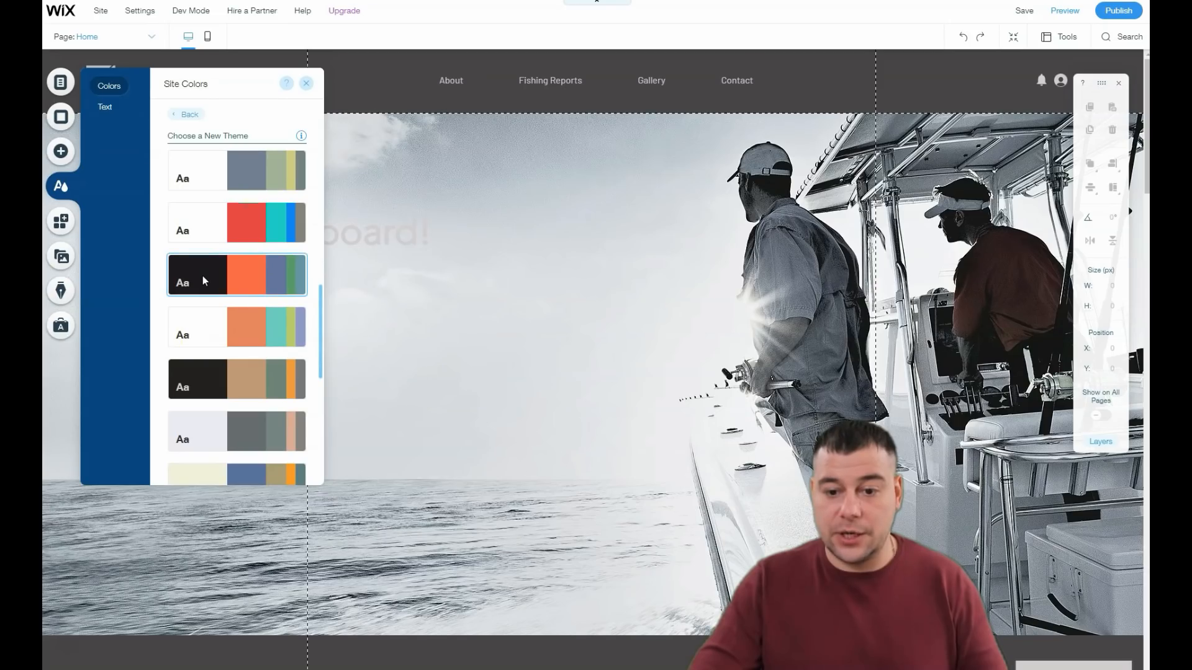
{"action": "left_click", "coordinate": [211, 436]}
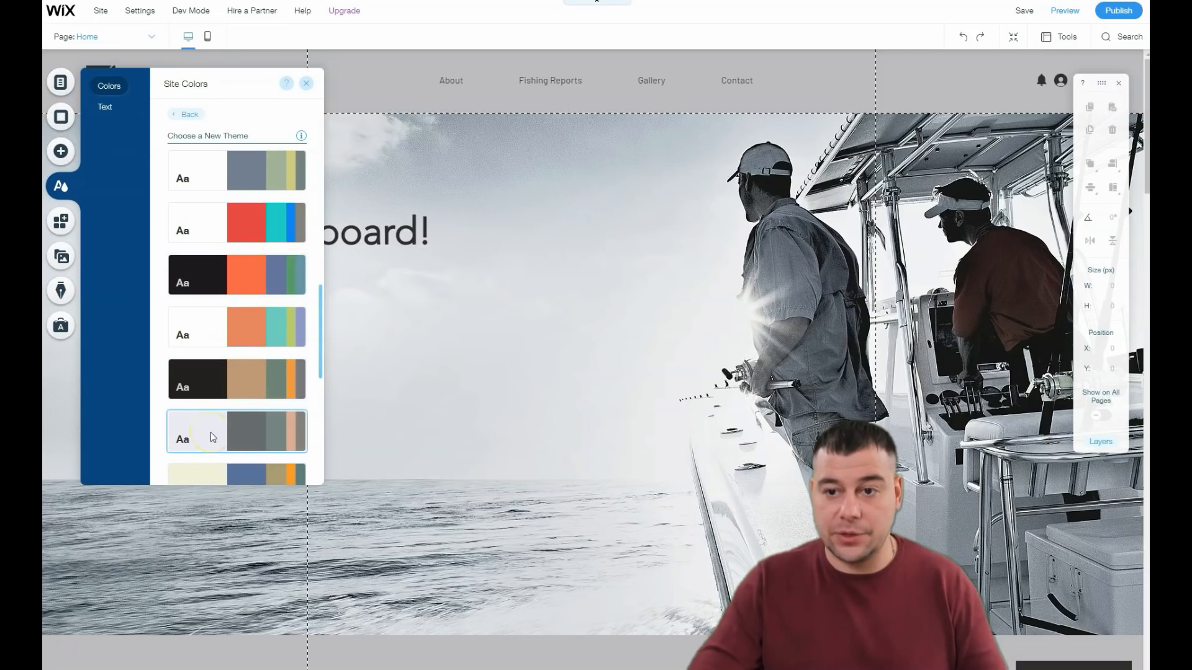
{"action": "left_click", "coordinate": [201, 281]}
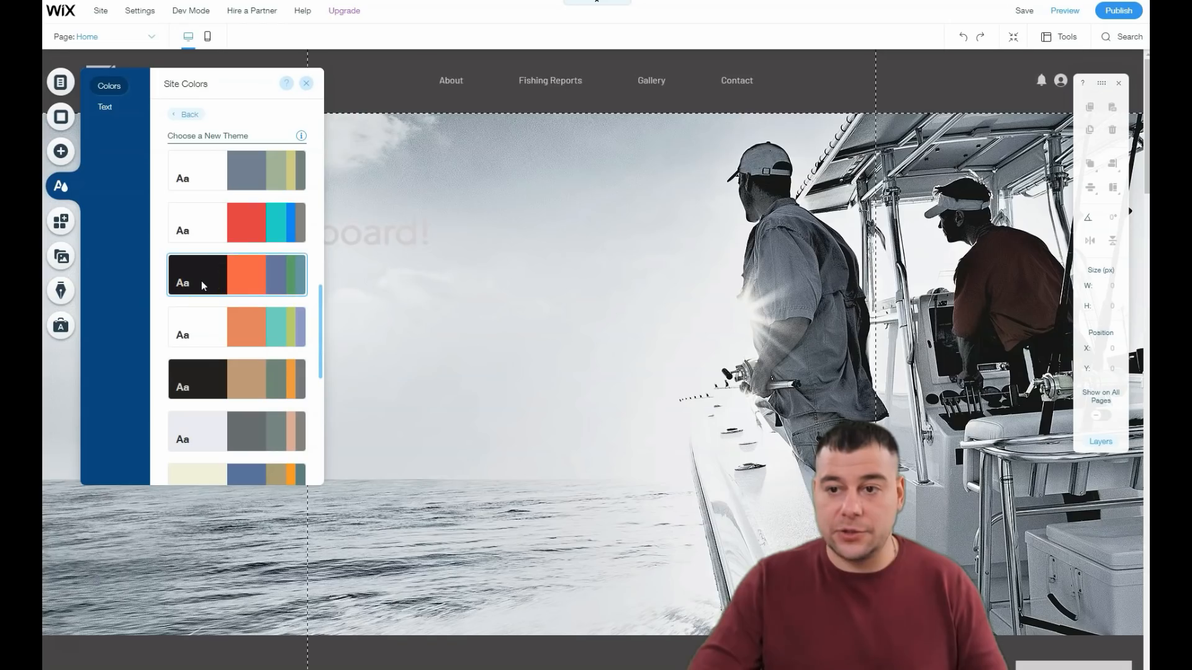
Step: View the site's text themes and the Heading 1 style options, and close them without changes
{"action": "left_click", "coordinate": [106, 106]}
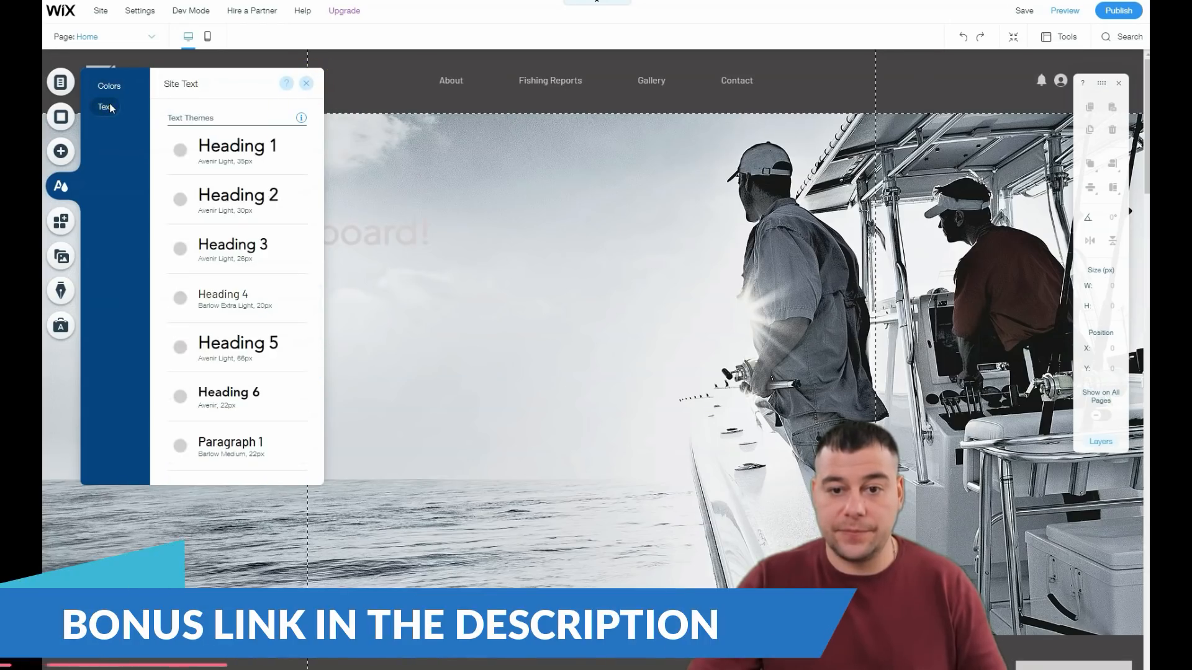
{"action": "left_click", "coordinate": [210, 147]}
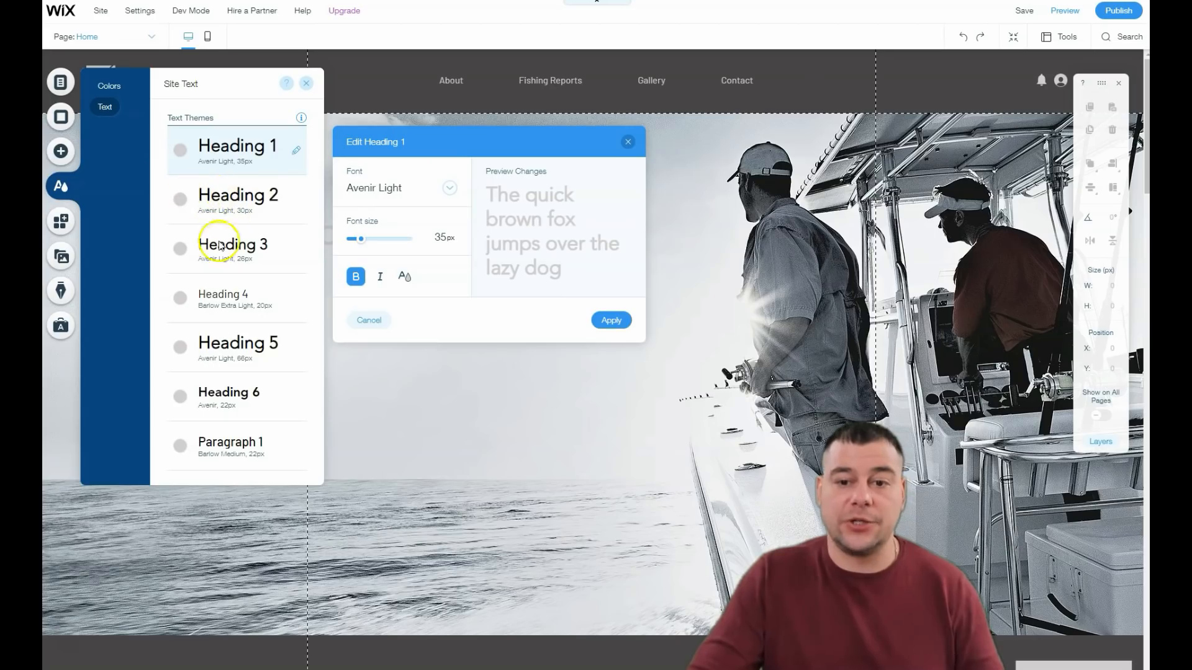
{"action": "left_click", "coordinate": [306, 84]}
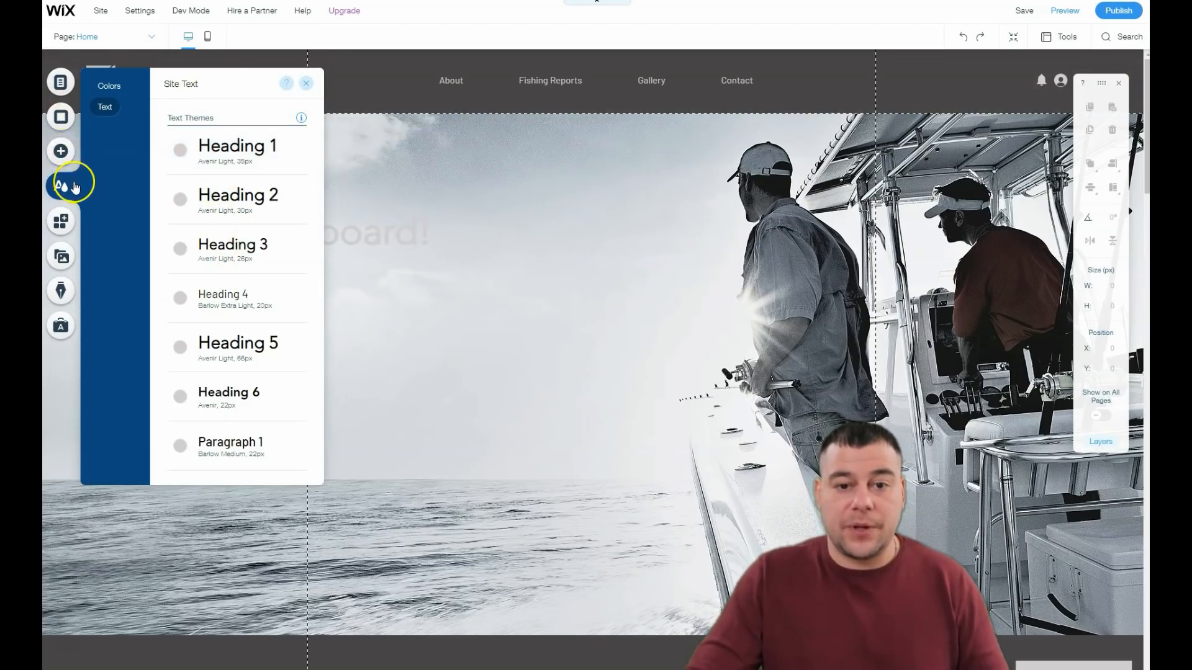
{"action": "left_click", "coordinate": [426, 221]}
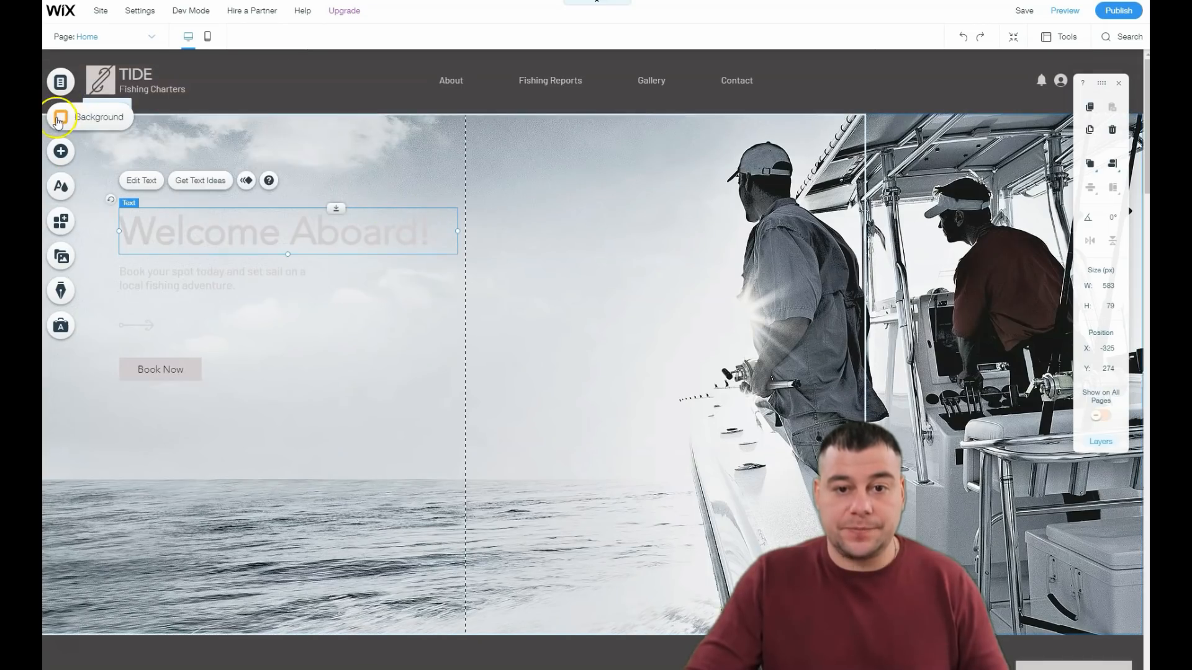
Step: Try other site colors such as #A4A0A4 for the page background and close the background settings
{"action": "left_click", "coordinate": [62, 118]}
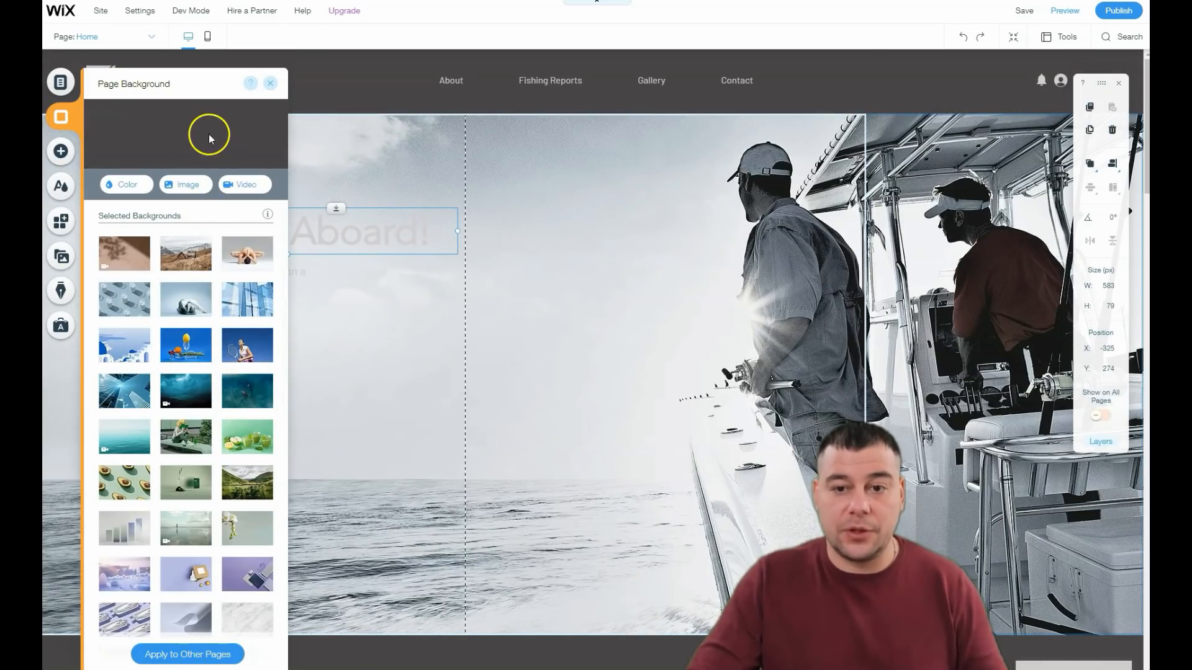
{"action": "left_click", "coordinate": [132, 183]}
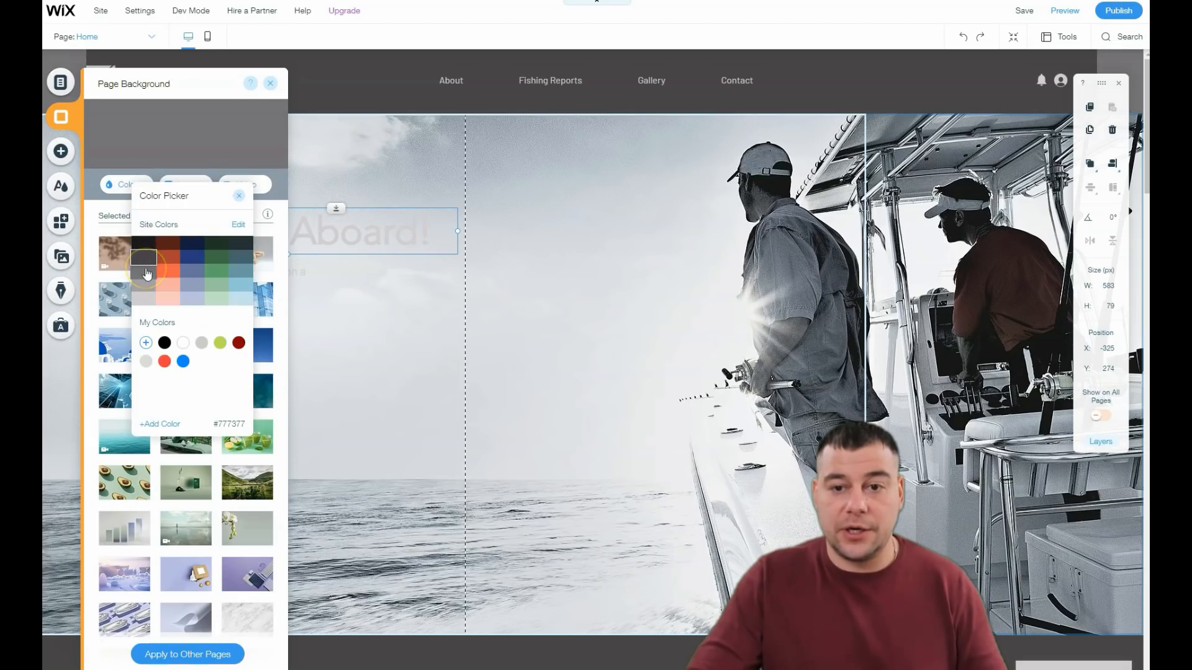
{"action": "left_click", "coordinate": [151, 293]}
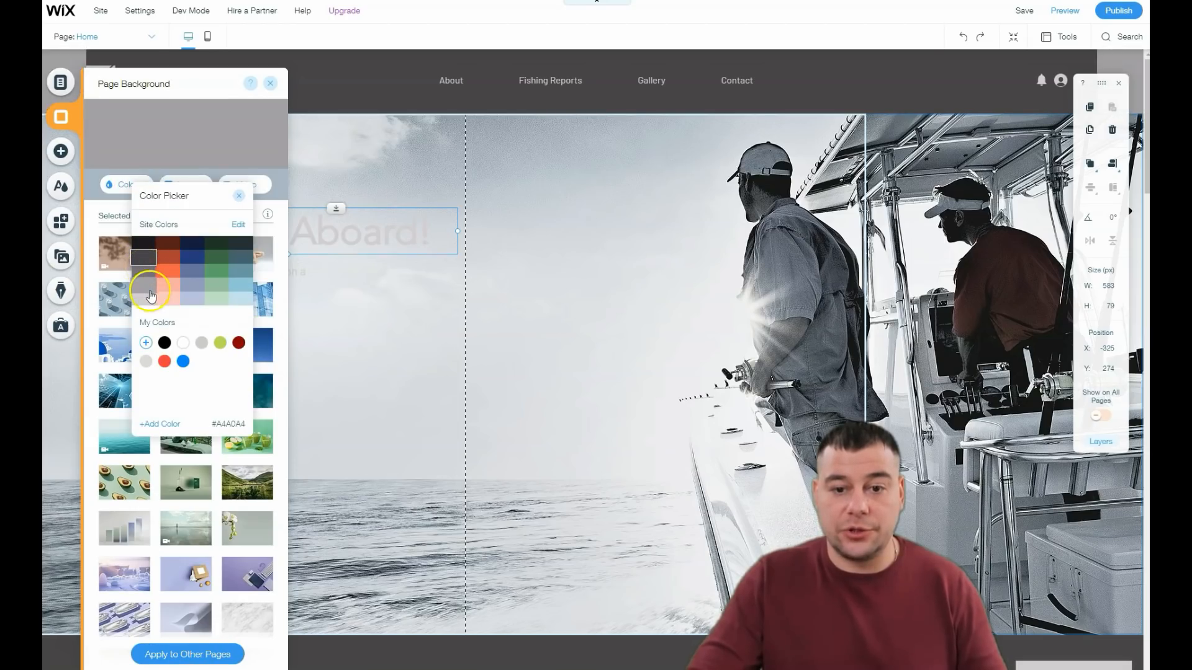
{"action": "left_click", "coordinate": [152, 284]}
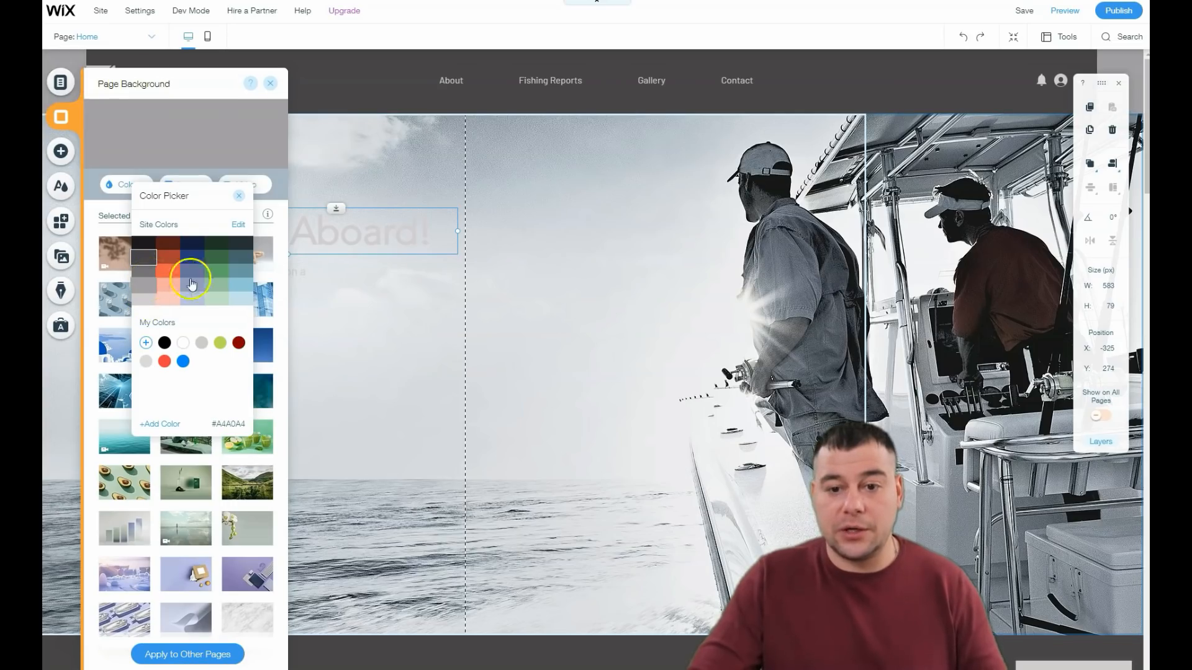
{"action": "left_click", "coordinate": [222, 292]}
{"action": "left_click", "coordinate": [240, 289]}
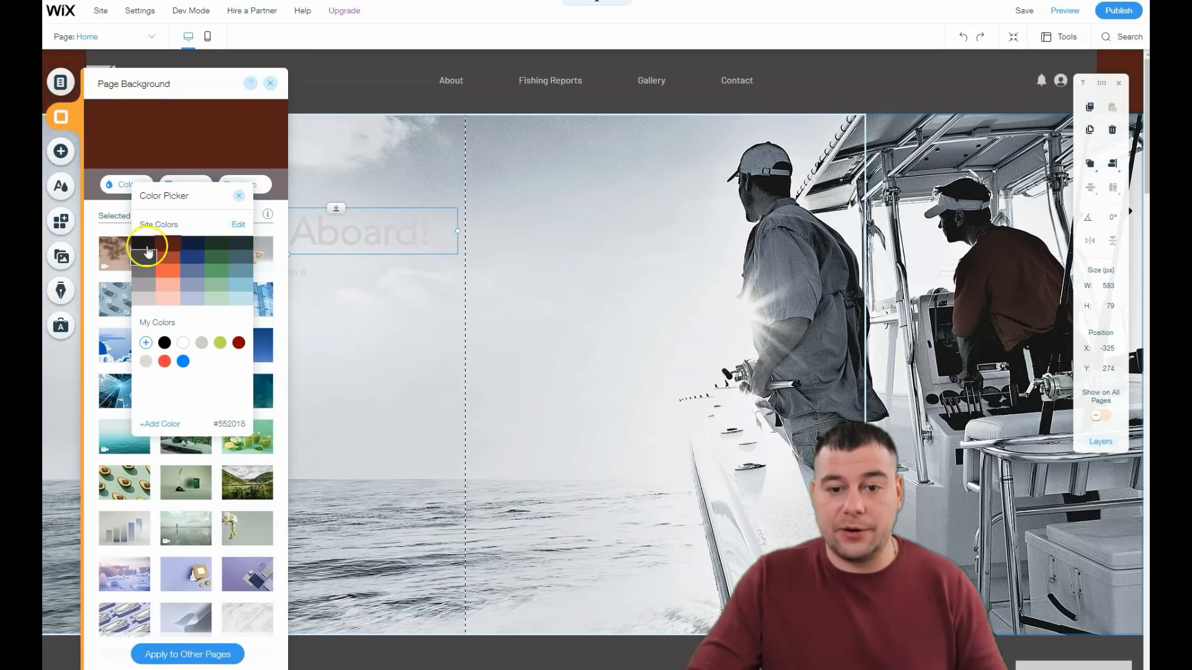
{"action": "left_click", "coordinate": [270, 84]}
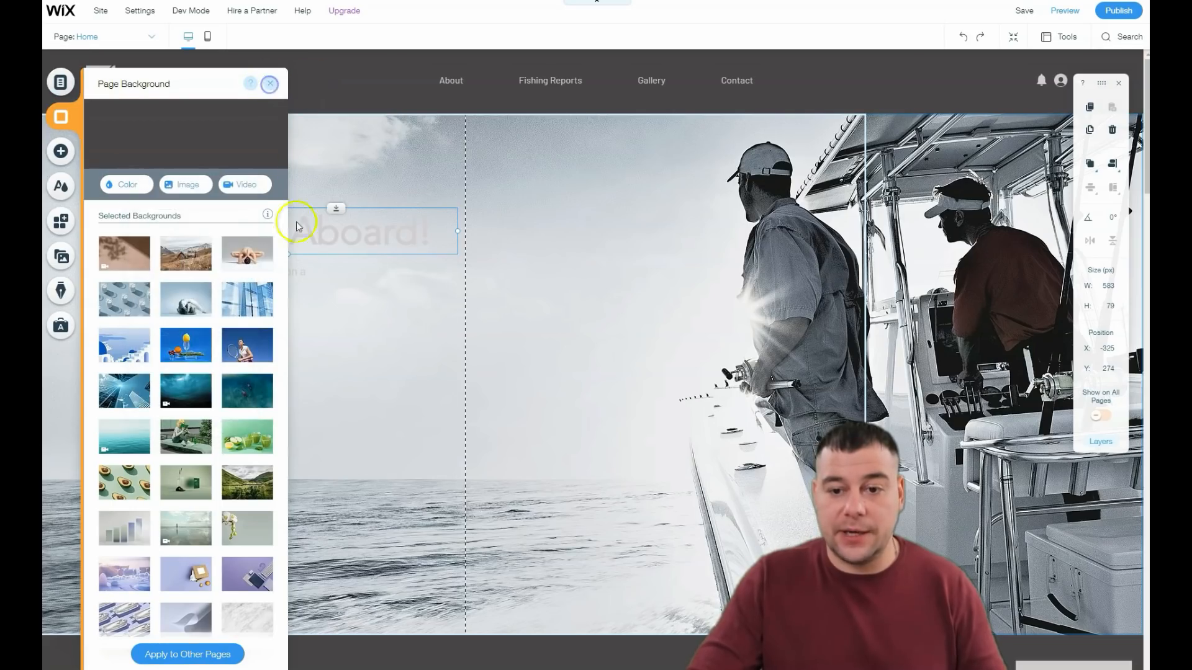
{"action": "left_click", "coordinate": [270, 84]}
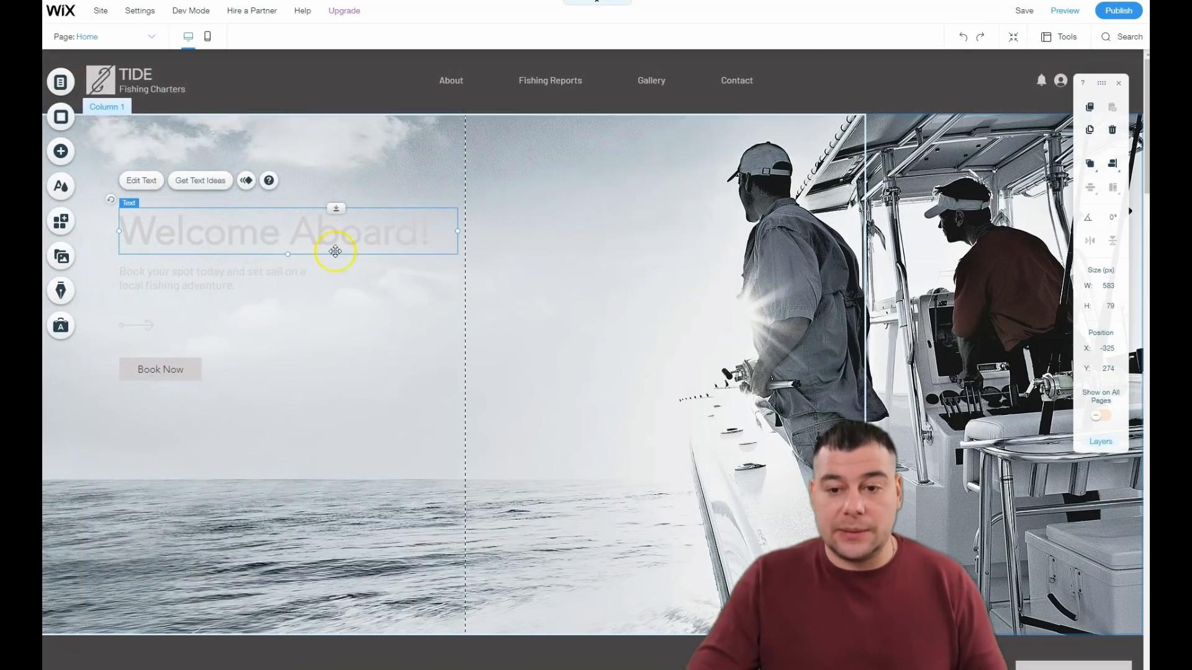
Step: Apply the Heading 1 theme to the "Welcome Aboard!" text and set its font size to 62 px
{"action": "double_click", "coordinate": [247, 232]}
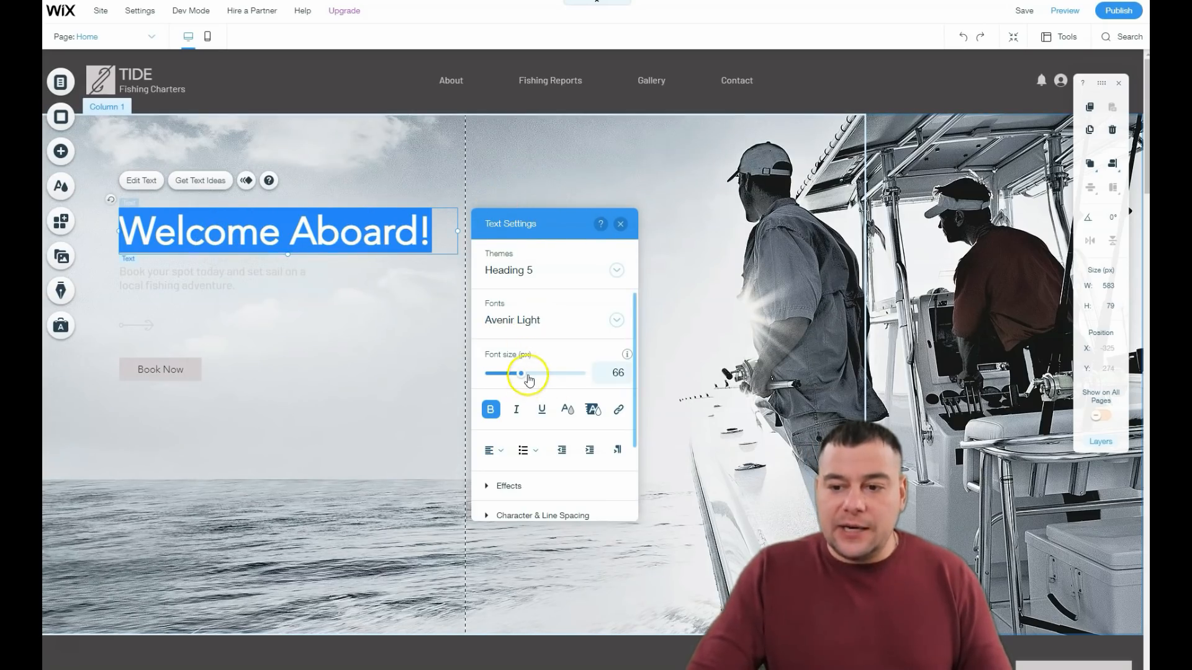
{"action": "left_click_drag", "start_coordinate": [523, 380], "coordinate": [522, 381]}
{"action": "left_click", "coordinate": [532, 270]}
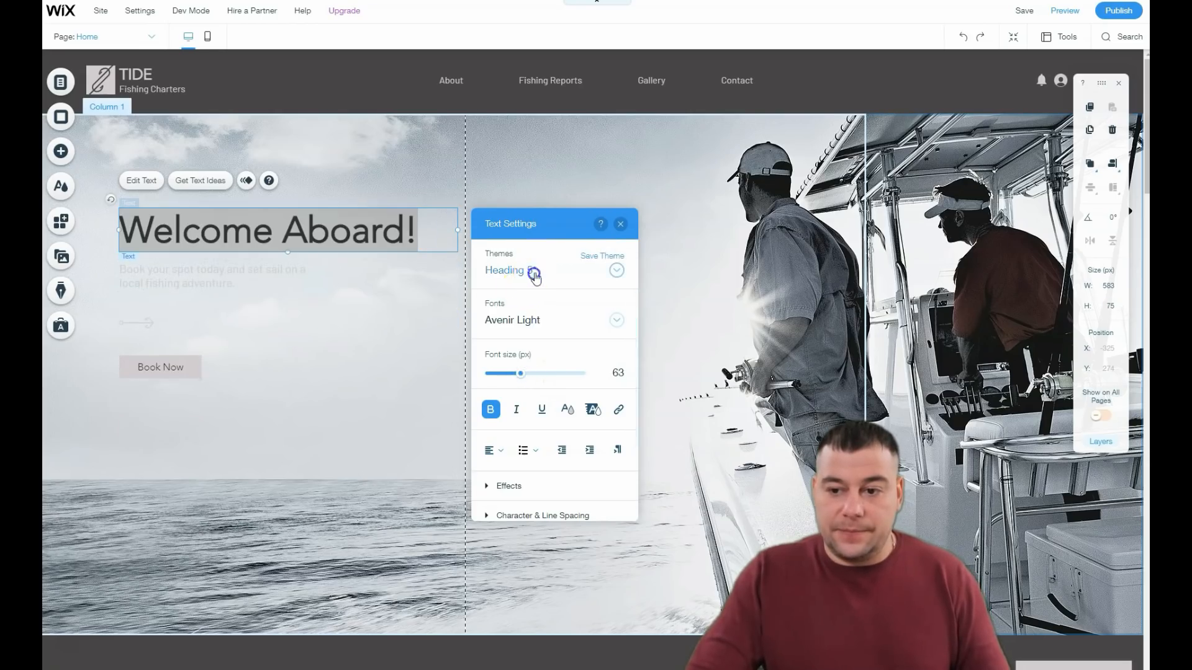
{"action": "left_click", "coordinate": [546, 125]}
{"action": "left_click_drag", "start_coordinate": [521, 374], "coordinate": [520, 376]}
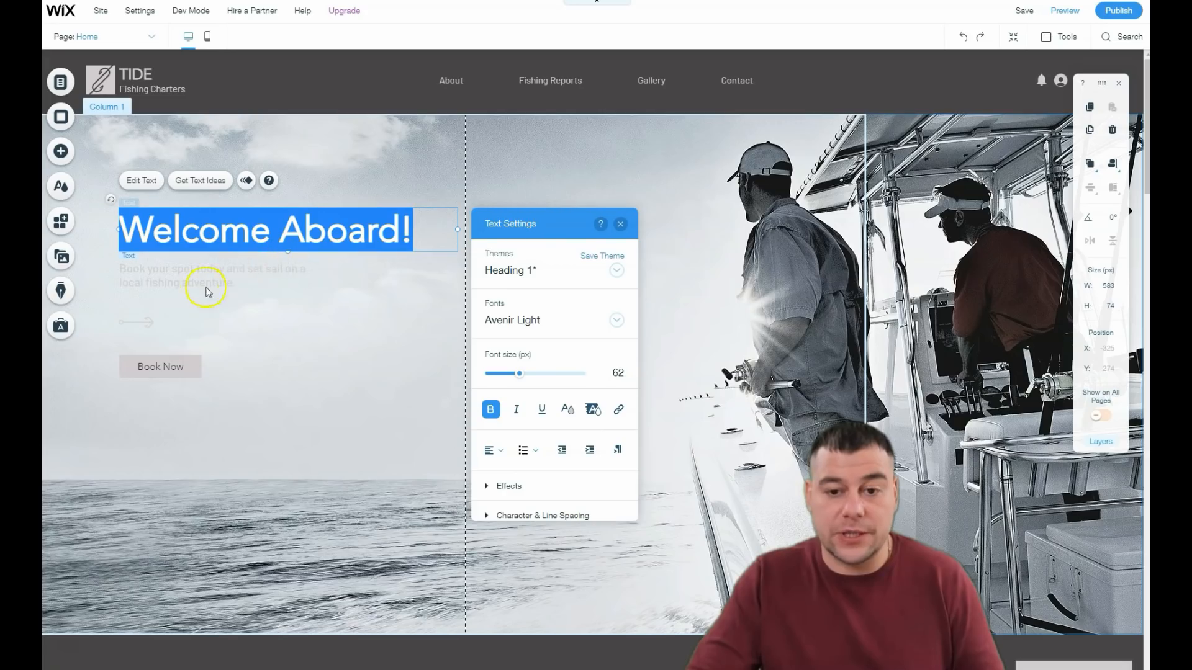
{"action": "left_click", "coordinate": [492, 414]}
{"action": "left_click", "coordinate": [493, 415]}
Step: Color the "Welcome Aboard!" heading dark blue, #273C7D, and leave its text settings
{"action": "left_click", "coordinate": [565, 412]}
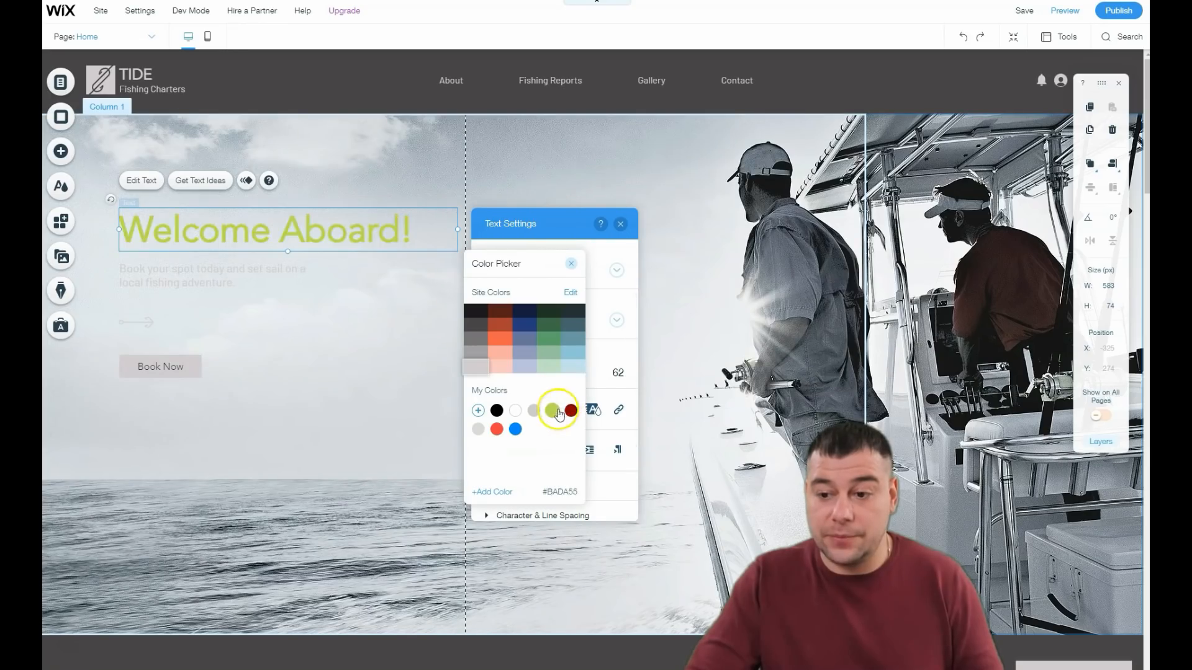
{"action": "left_click", "coordinate": [525, 333]}
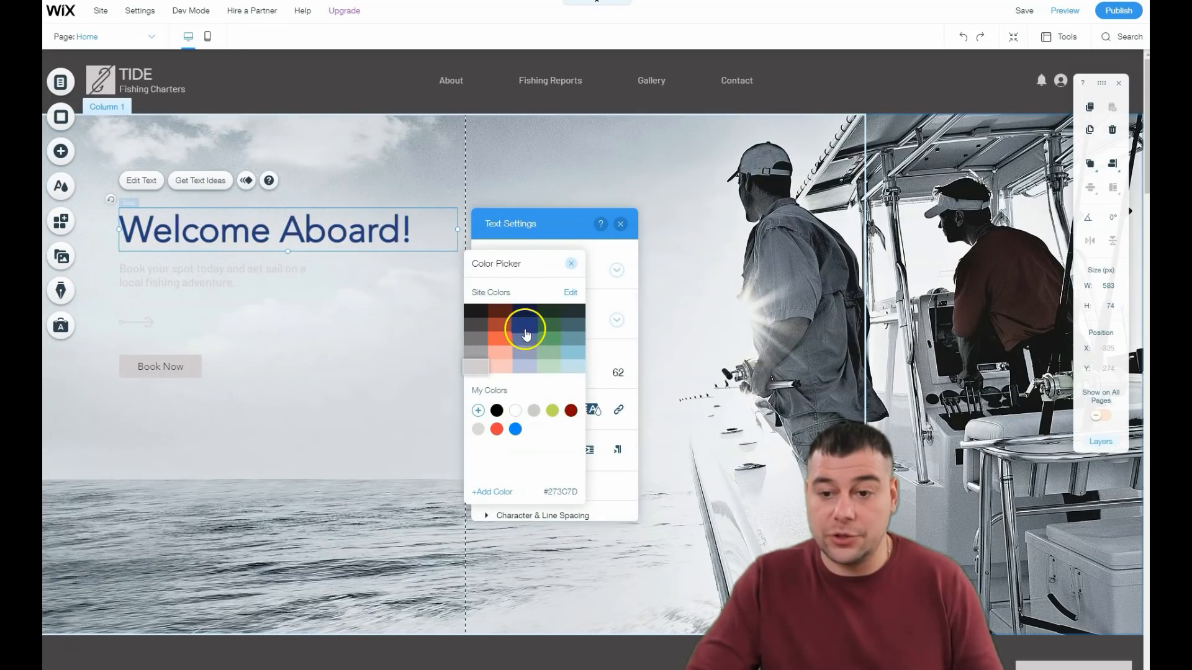
{"action": "left_click", "coordinate": [238, 286]}
Step: Color the "Book your spot today" tagline dark grey, keeping its Heading 4 theme and Barlow Extra Light font, and leave its text settings
{"action": "left_click", "coordinate": [165, 273]}
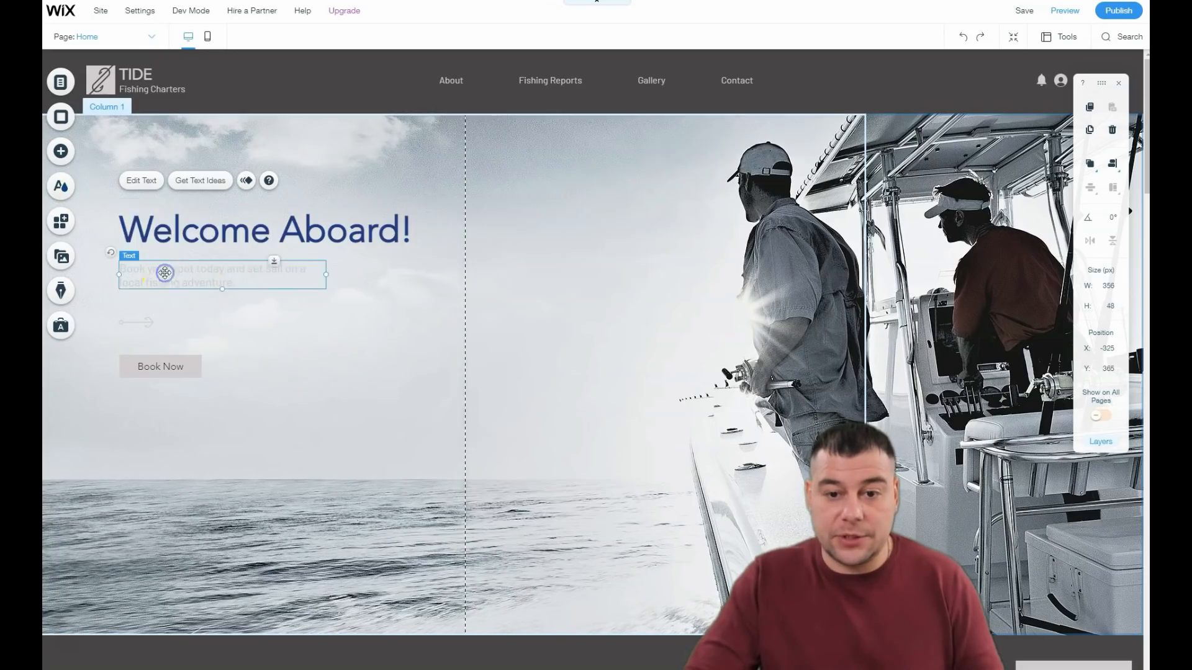
{"action": "double_click", "coordinate": [213, 281]}
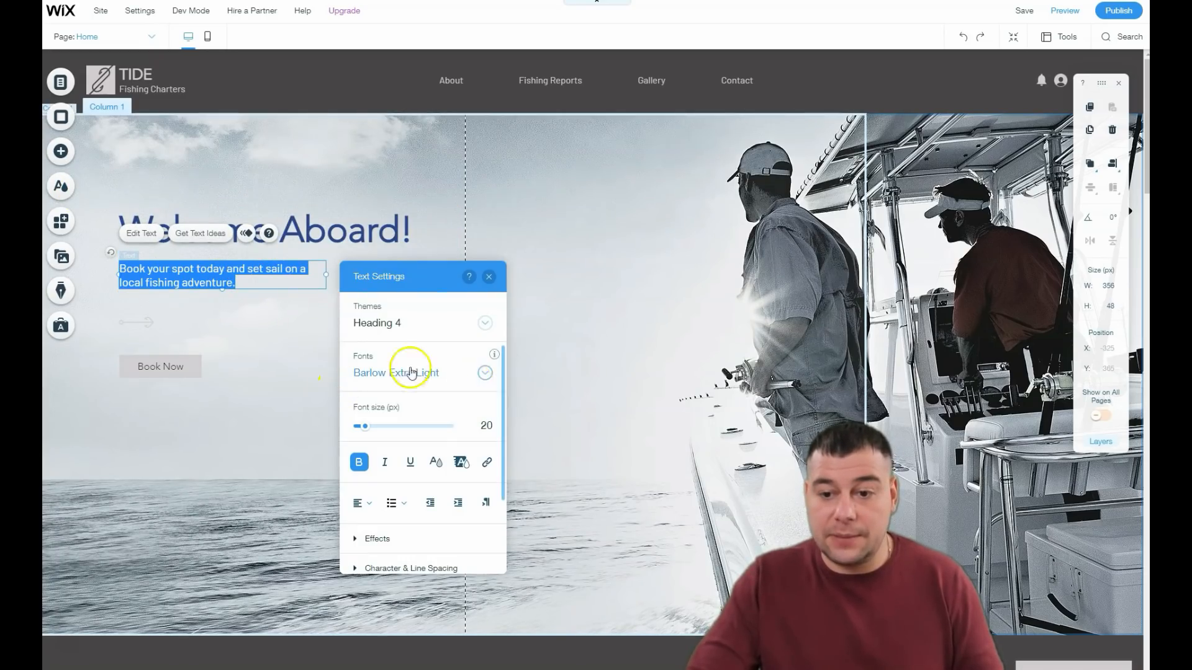
{"action": "left_click", "coordinate": [481, 334]}
{"action": "left_click", "coordinate": [460, 375]}
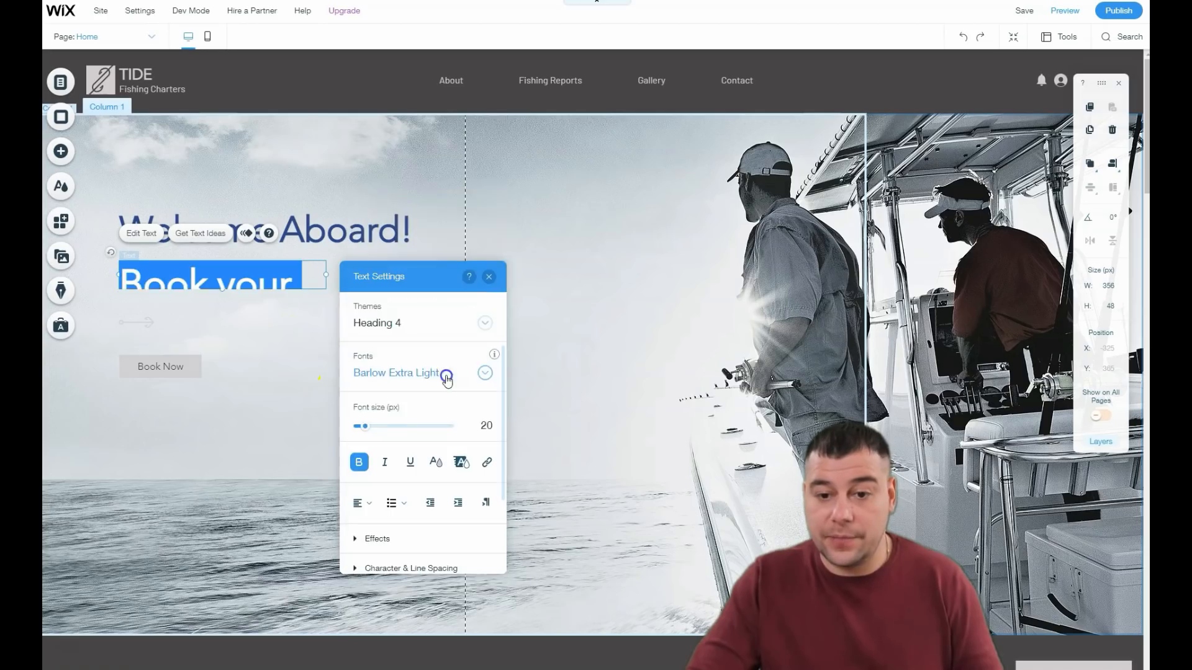
{"action": "left_click", "coordinate": [485, 325]}
{"action": "left_click", "coordinate": [447, 303]}
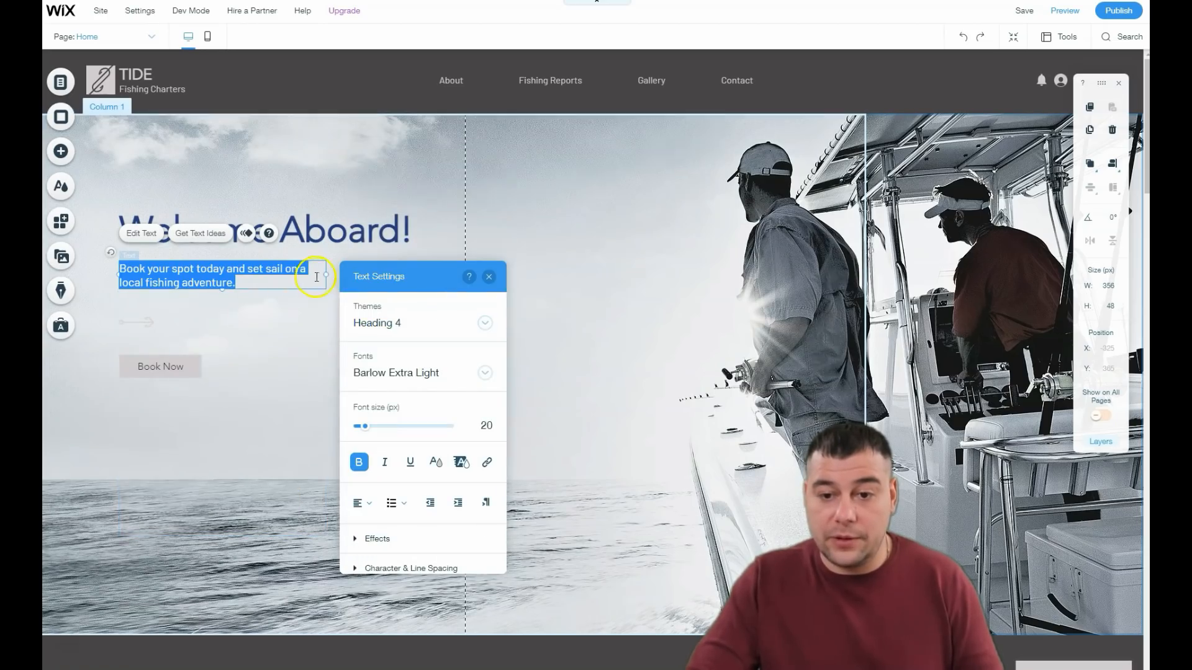
{"action": "left_click", "coordinate": [436, 461]}
{"action": "left_click", "coordinate": [397, 373]}
{"action": "key", "text": "Escape"}
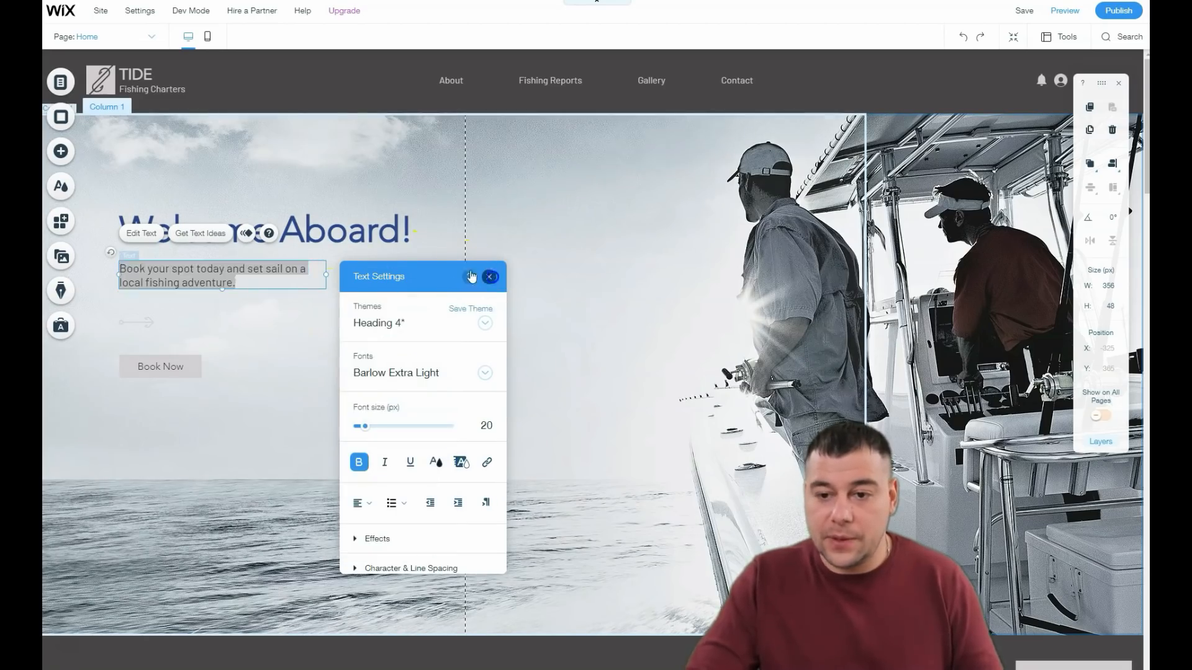
{"action": "left_click", "coordinate": [298, 385]}
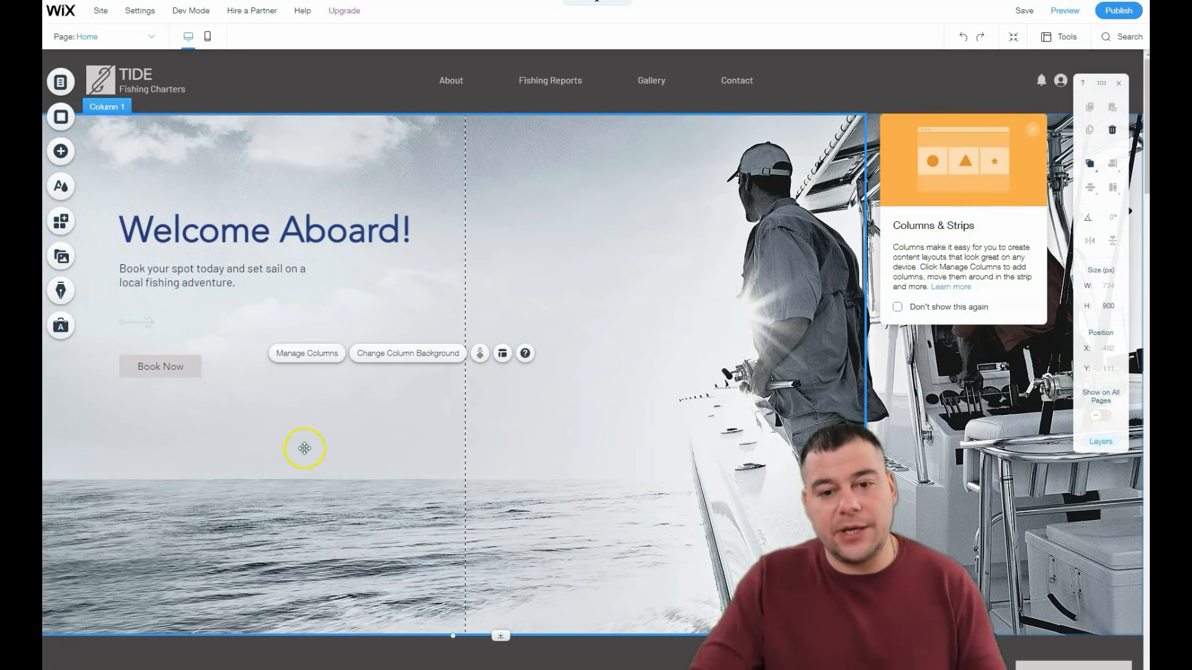
Step: Try the "Welcome Aboard!" heading elsewhere, place it above the tagline at X -325, Y 261, and glance at the strip designs available to add
{"action": "left_click_drag", "start_coordinate": [217, 233], "coordinate": [417, 221]}
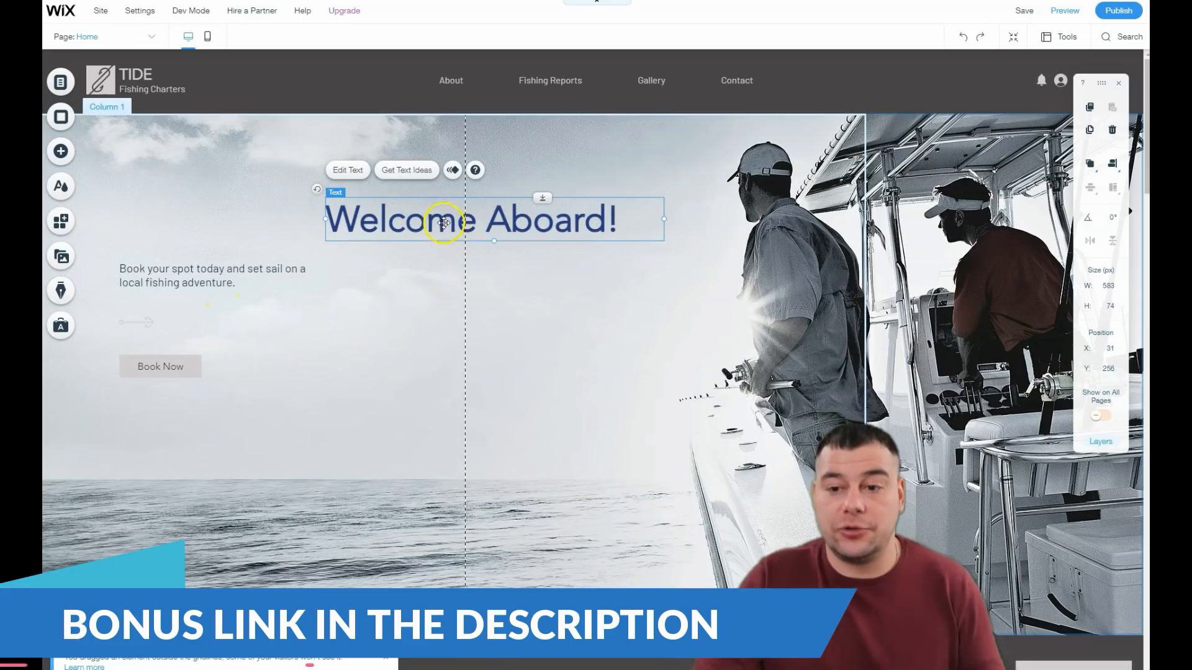
{"action": "mouse_move", "coordinate": [259, 225]}
{"action": "left_mouse_down"}
{"action": "mouse_move", "coordinate": [199, 225]}
{"action": "mouse_move", "coordinate": [237, 226]}
{"action": "left_mouse_up"}
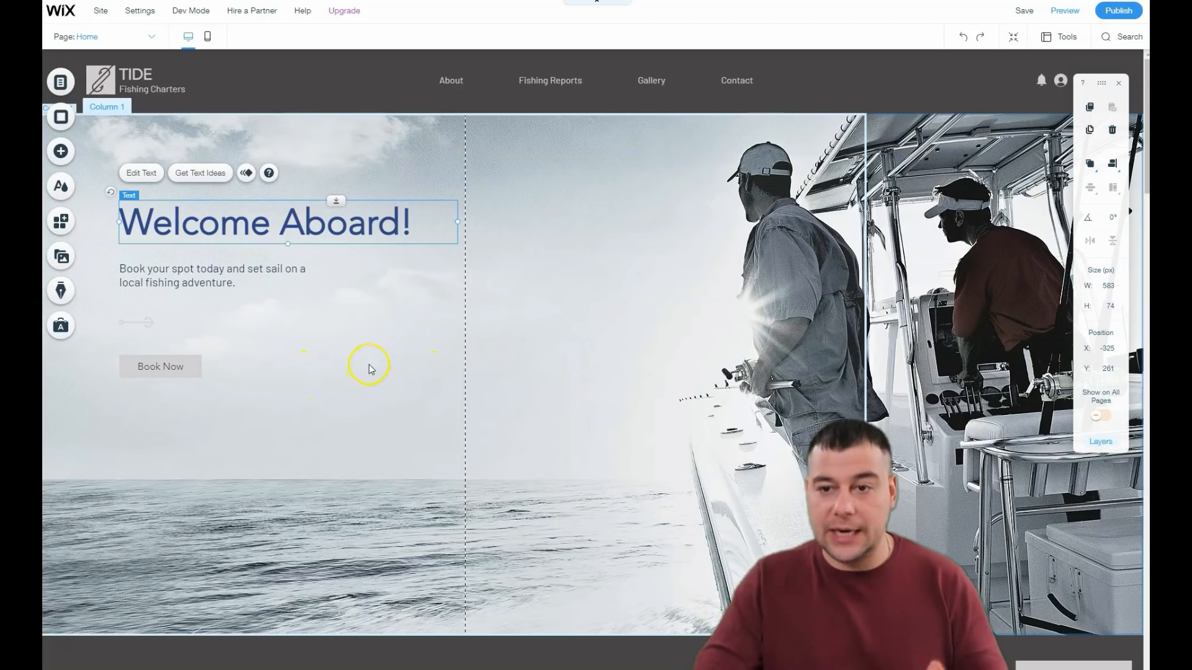
{"action": "left_click", "coordinate": [61, 153]}
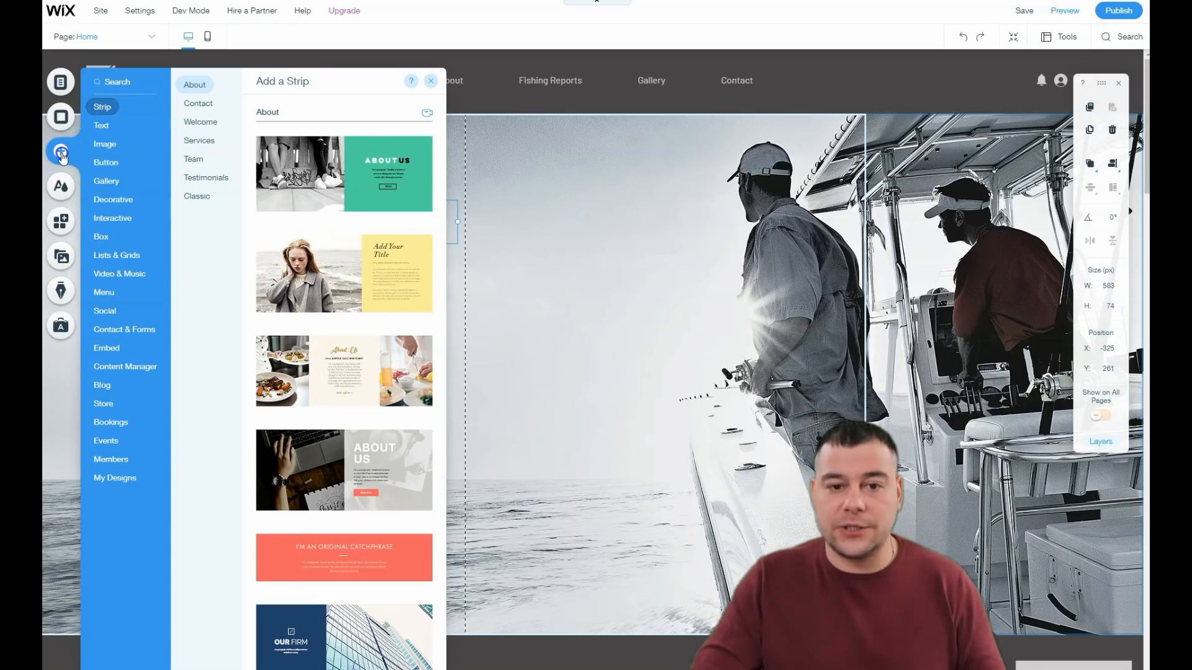
{"action": "left_click", "coordinate": [433, 82]}
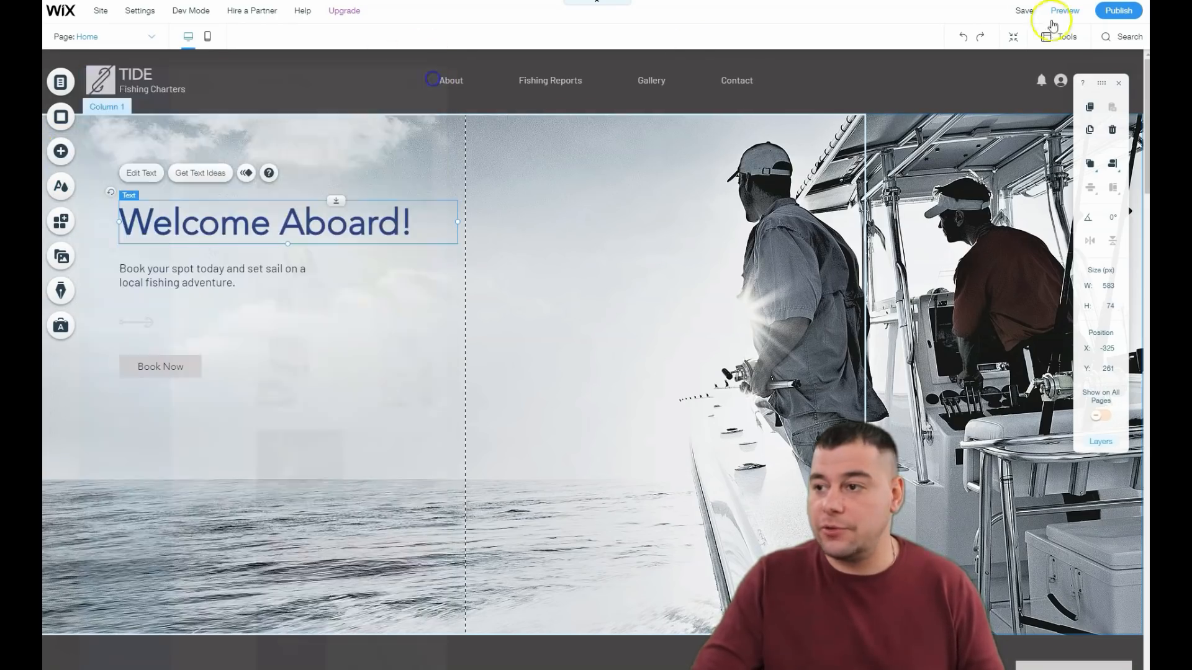
Step: Enter Zoom Out & Reorder mode and increase the empty space above the "A Unique Adventure" section
{"action": "left_click", "coordinate": [1012, 39]}
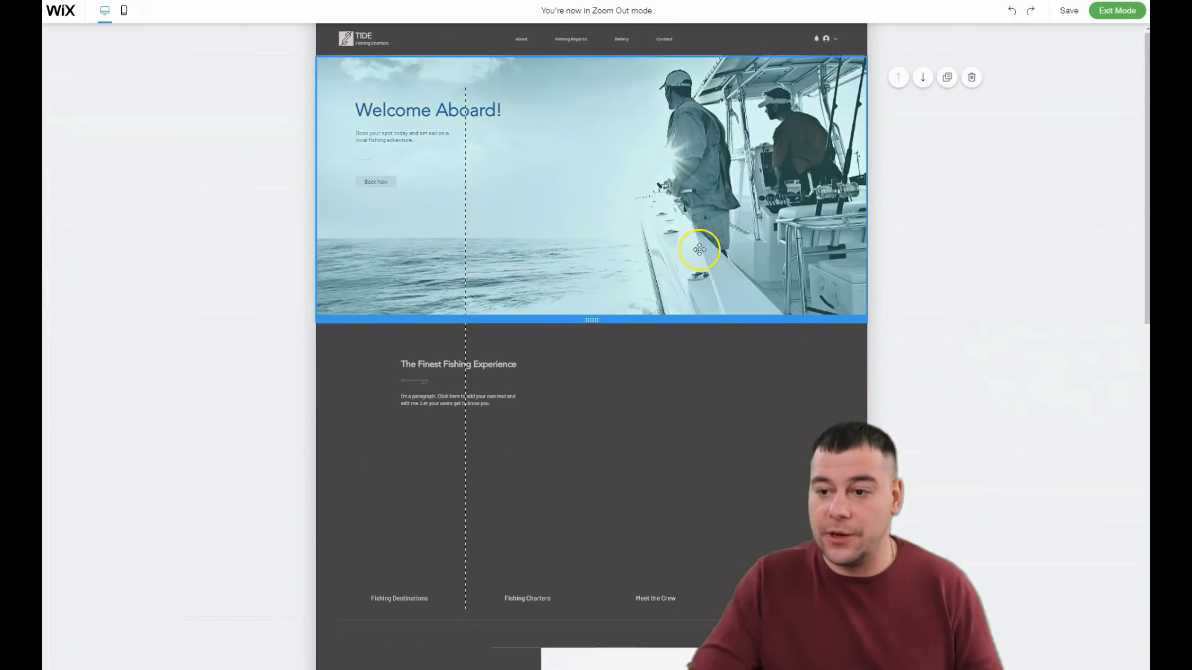
{"action": "scroll", "coordinate": [686, 322], "scroll_direction": "down", "scroll_amount": 5}
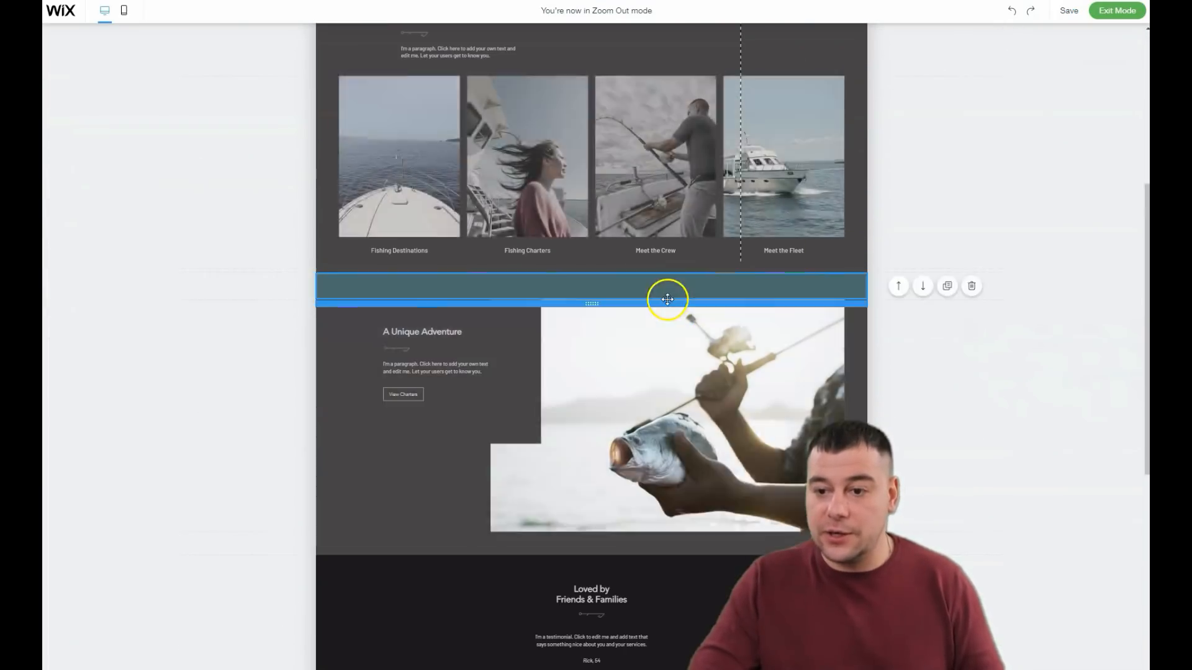
{"action": "scroll", "coordinate": [667, 299], "scroll_direction": "up", "scroll_amount": 2}
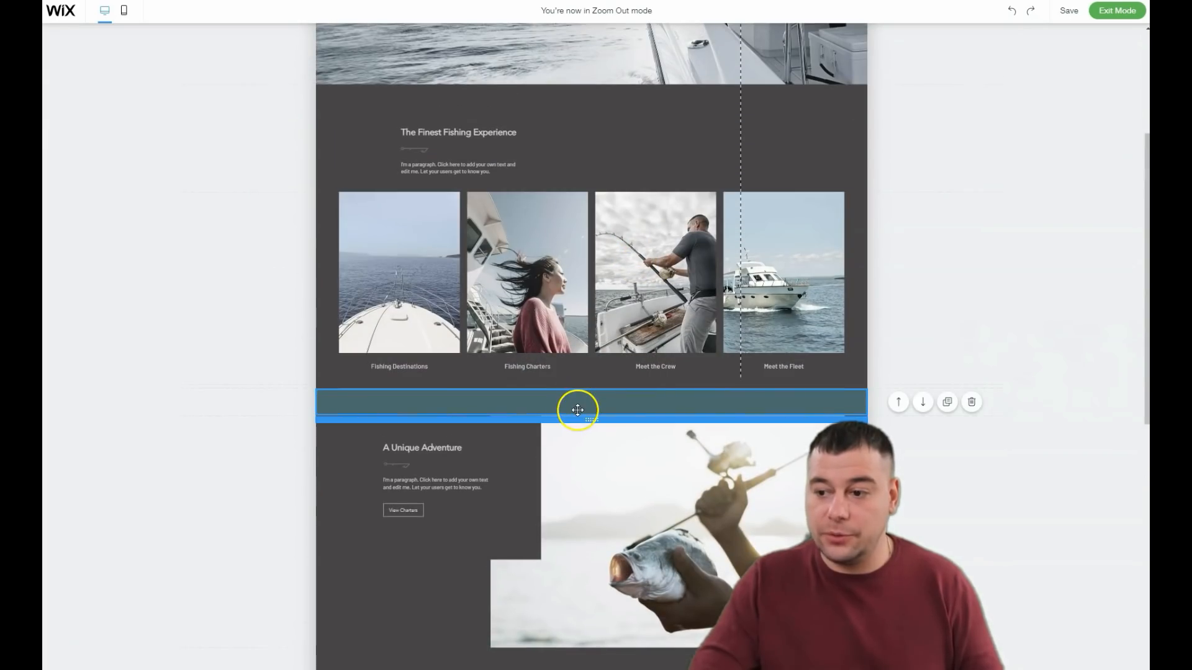
{"action": "left_click_drag", "start_coordinate": [579, 474], "coordinate": [581, 537]}
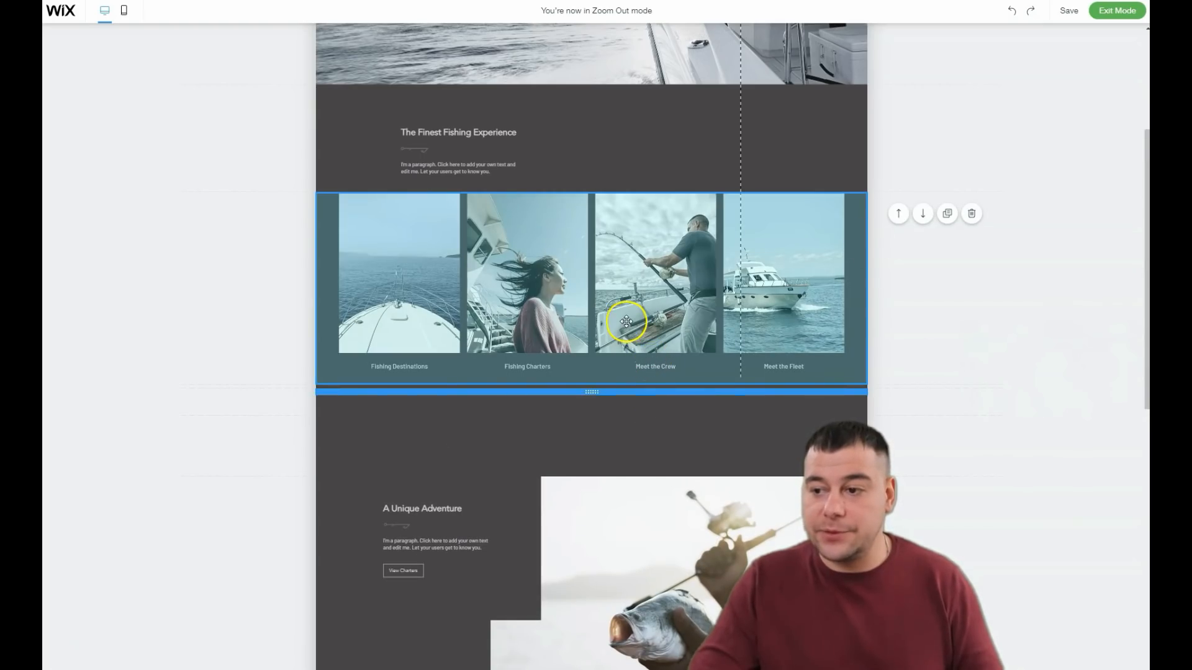
Step: Move the four-photo section one place down, and move the "A Unique Adventure" section up and back down
{"action": "left_click", "coordinate": [922, 215]}
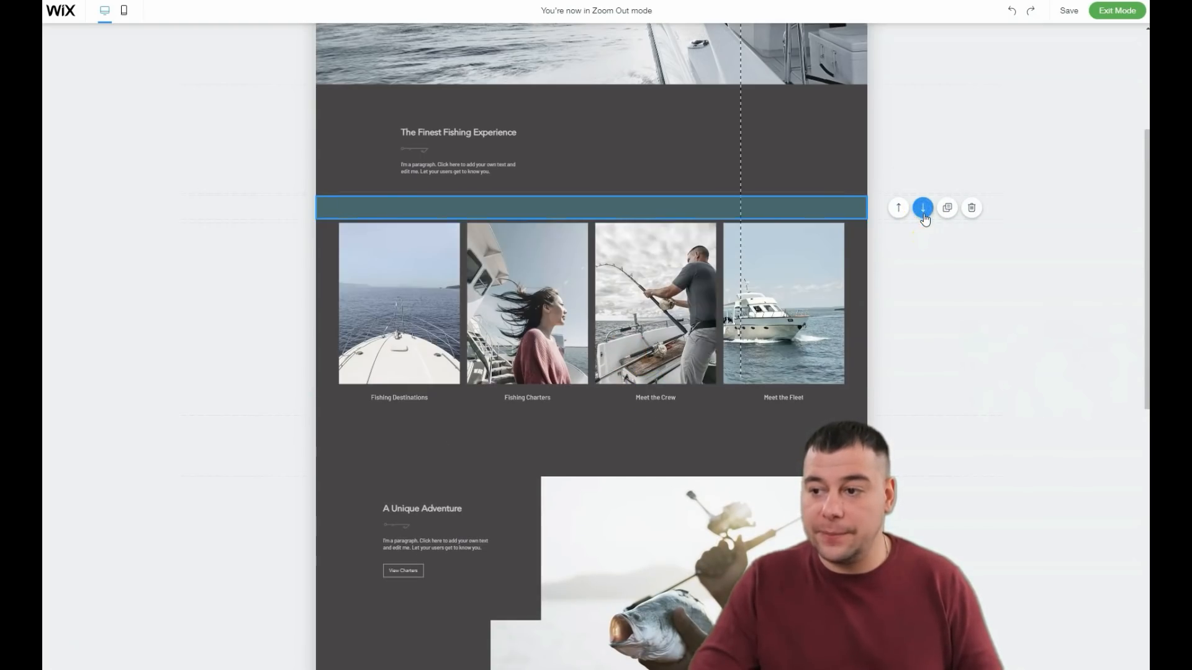
{"action": "left_click", "coordinate": [898, 498]}
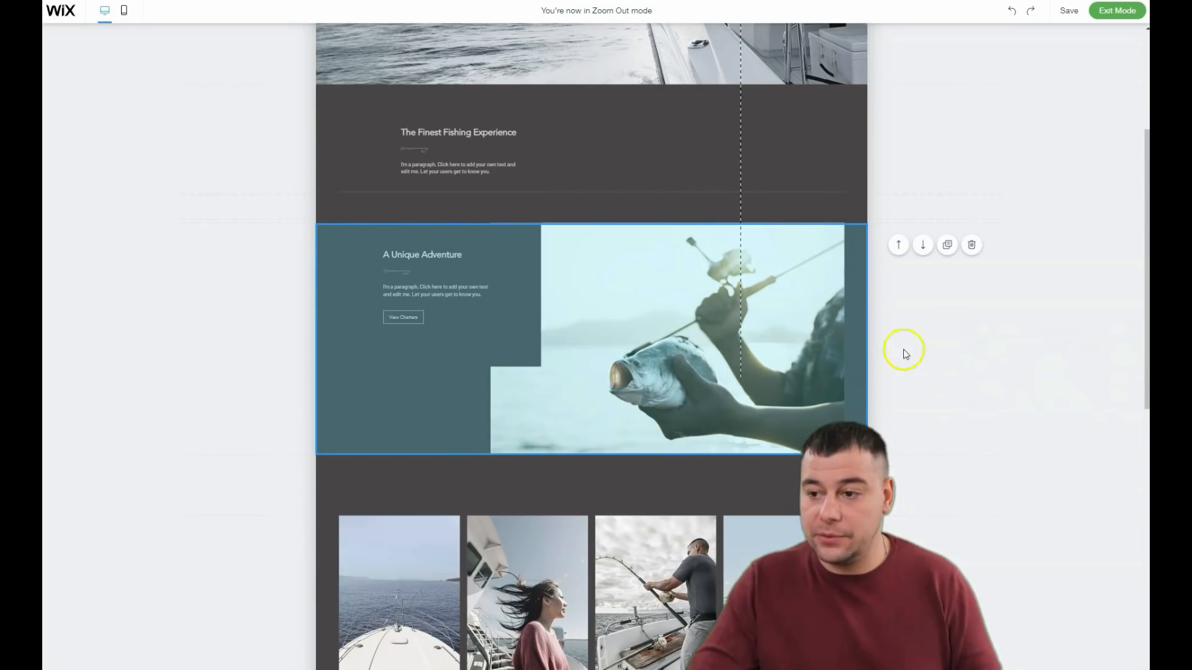
{"action": "left_click", "coordinate": [923, 249]}
Step: Examine the order of the remaining page sections down to the footer and exit Zoom Out mode
{"action": "scroll", "coordinate": [659, 378], "scroll_direction": "down", "scroll_amount": 5}
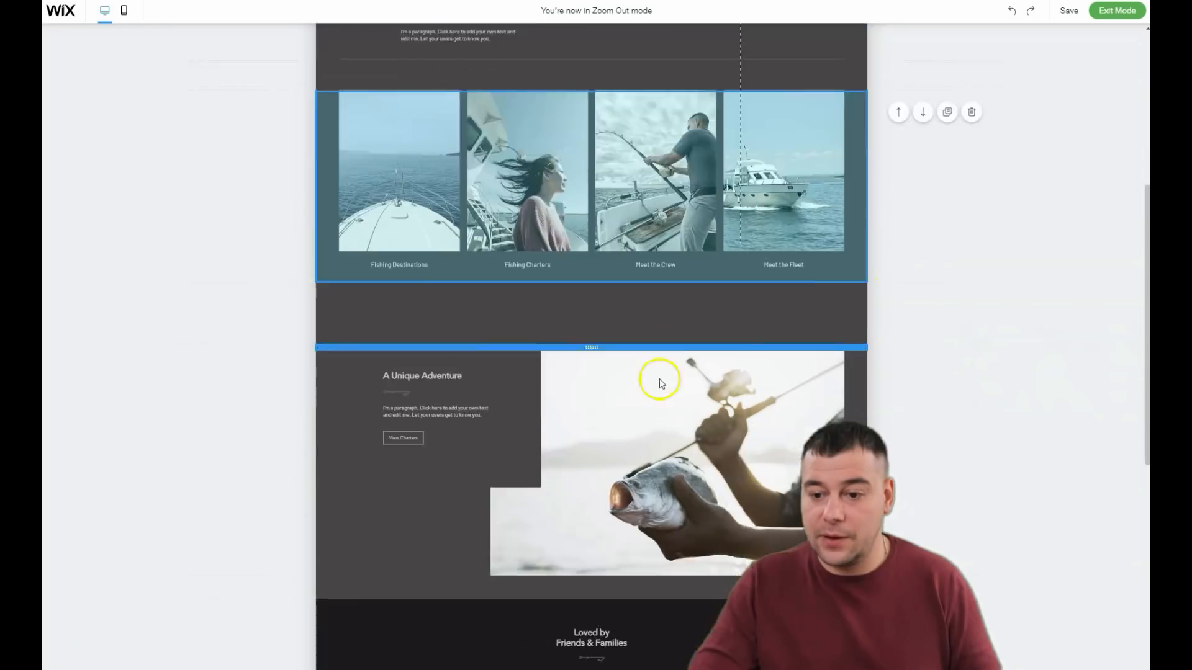
{"action": "scroll", "coordinate": [678, 319], "scroll_direction": "down", "scroll_amount": 2}
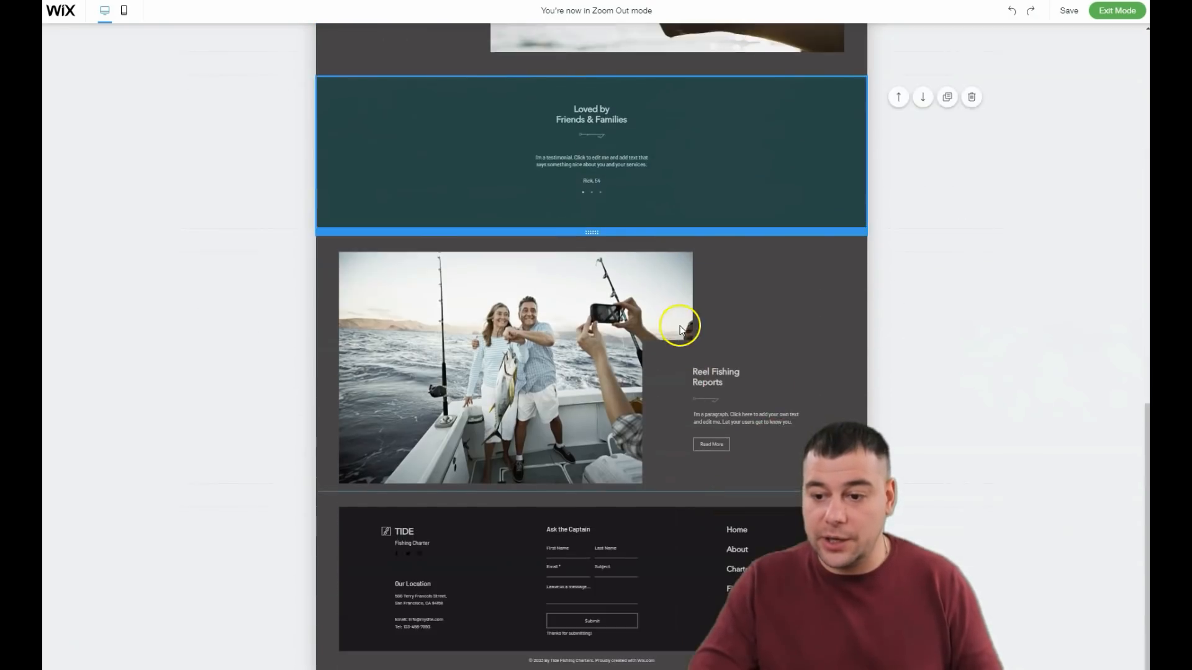
{"action": "scroll", "coordinate": [707, 379], "scroll_direction": "up", "scroll_amount": 6}
{"action": "scroll", "coordinate": [675, 372], "scroll_direction": "down", "scroll_amount": 6}
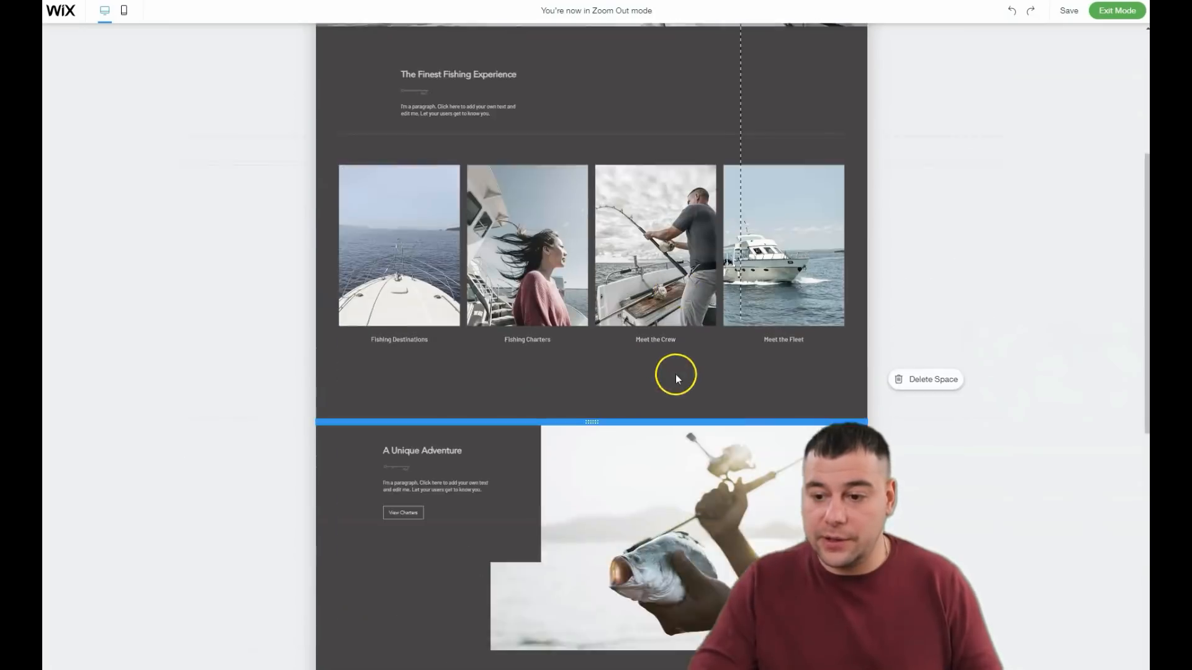
{"action": "scroll", "coordinate": [713, 334], "scroll_direction": "down", "scroll_amount": 1}
{"action": "scroll", "coordinate": [718, 351], "scroll_direction": "up", "scroll_amount": 8}
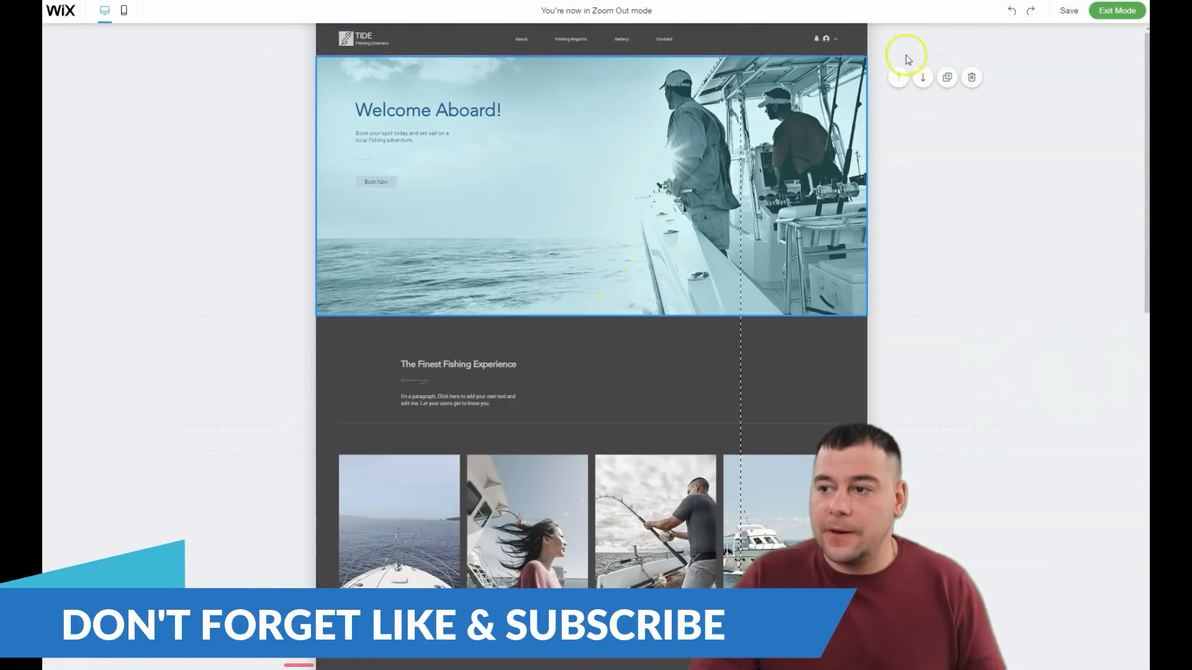
{"action": "left_click", "coordinate": [1119, 11]}
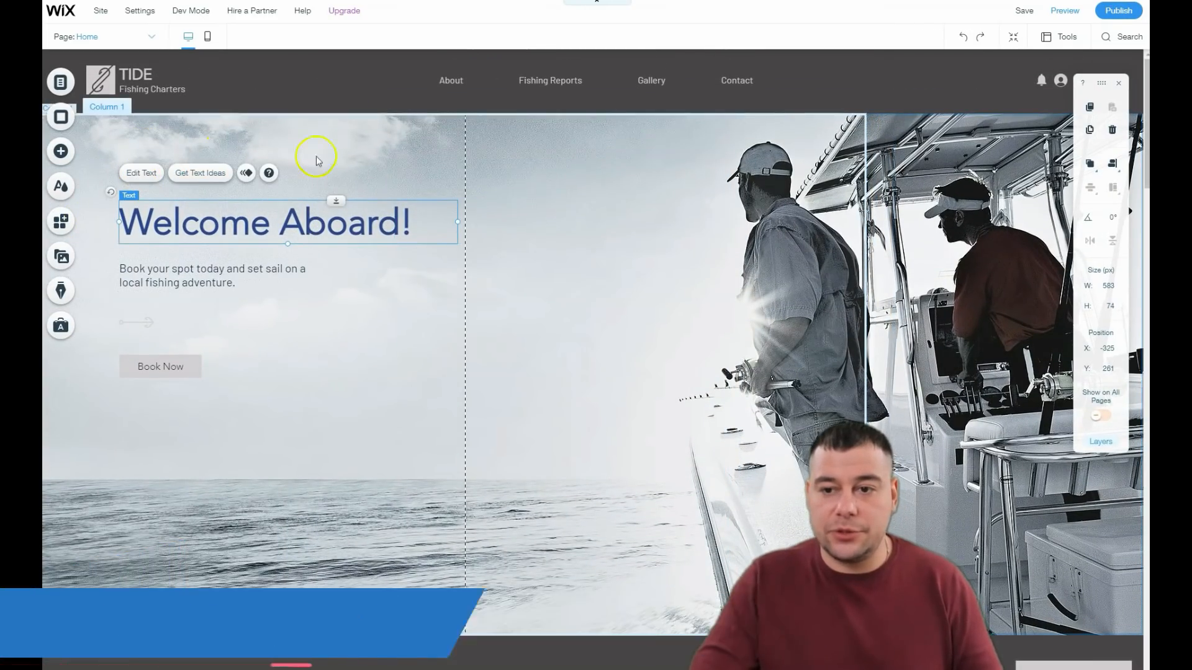
Step: Open the image library for the background of Column 1 in the welcome strip
{"action": "left_click", "coordinate": [392, 135]}
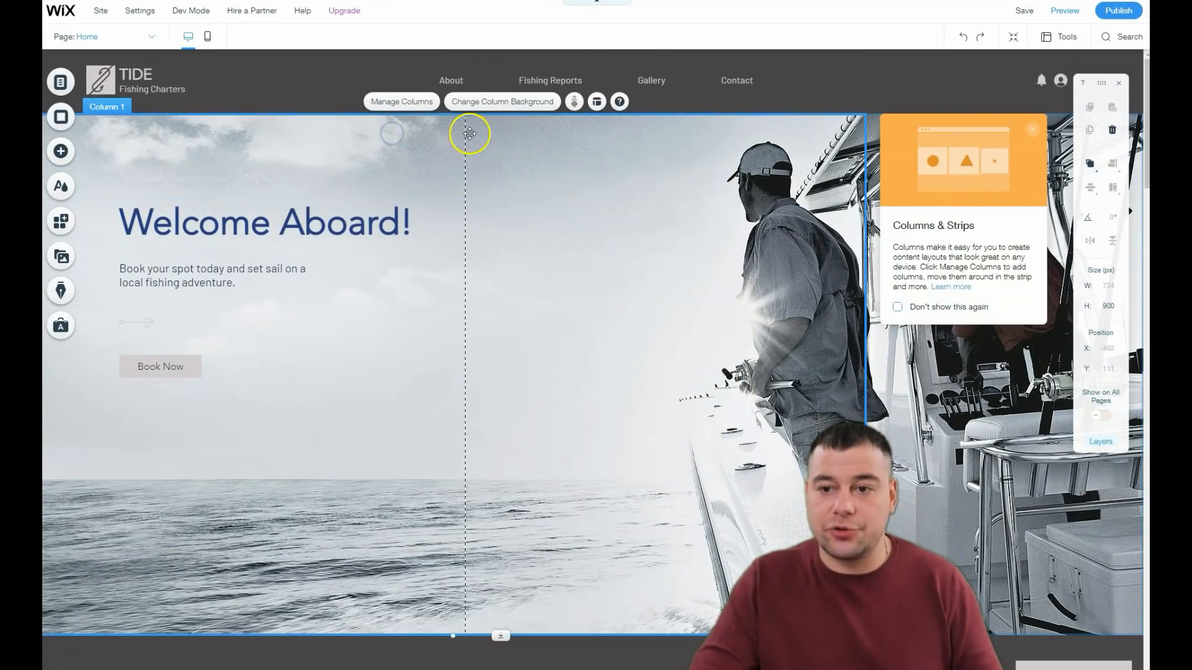
{"action": "left_click", "coordinate": [481, 132]}
{"action": "left_click", "coordinate": [574, 110]}
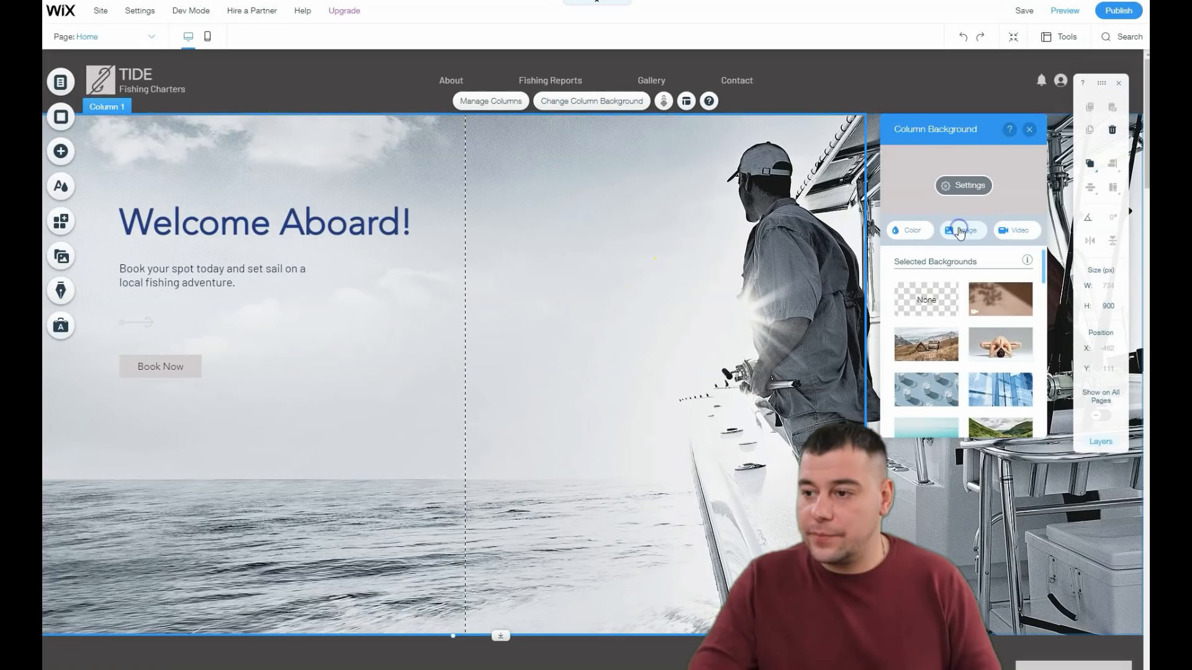
{"action": "left_click", "coordinate": [944, 231]}
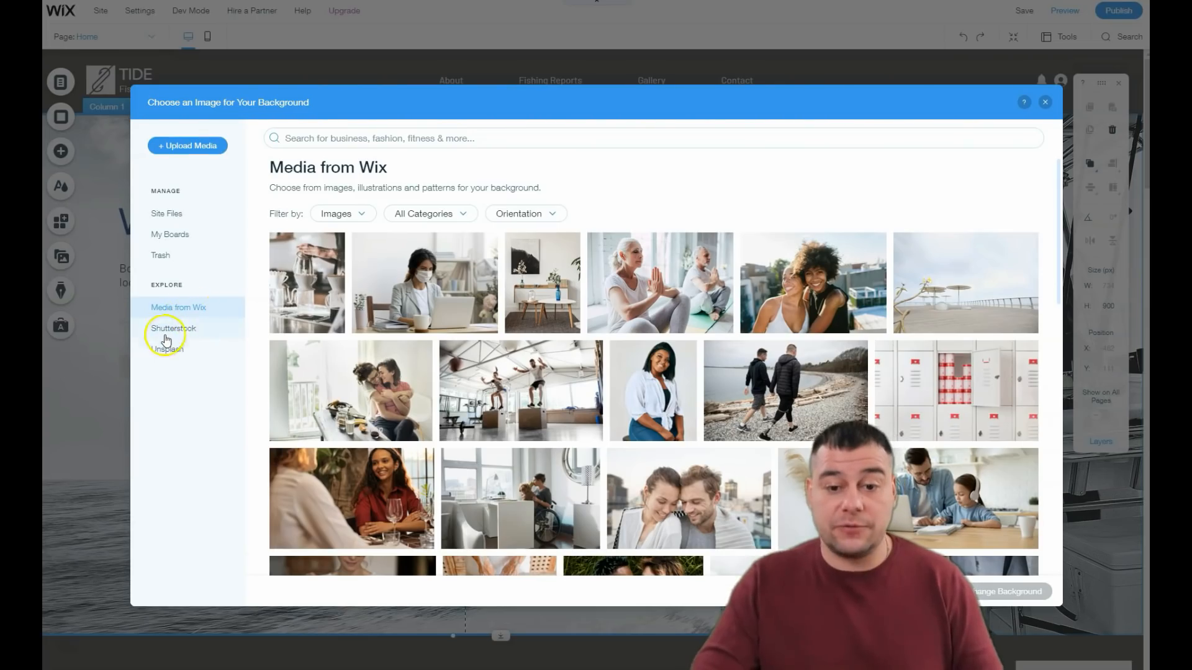
Step: Search Media from Wix for "fitness" images
{"action": "left_click", "coordinate": [392, 137]}
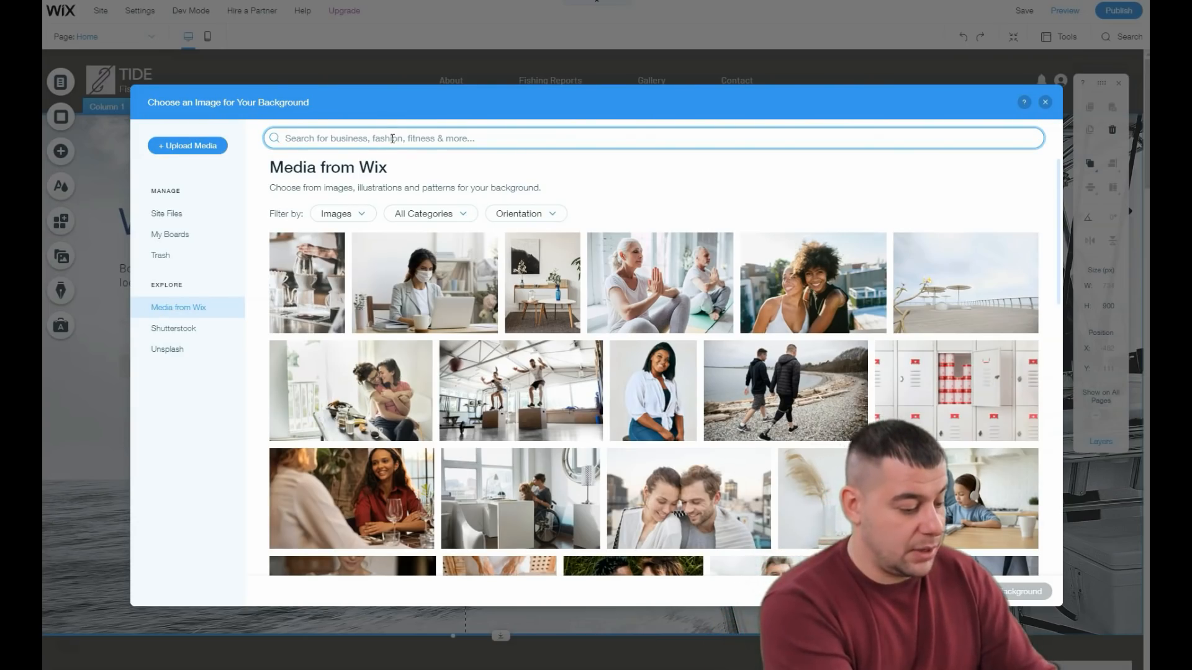
{"action": "type", "text": "fittn"}
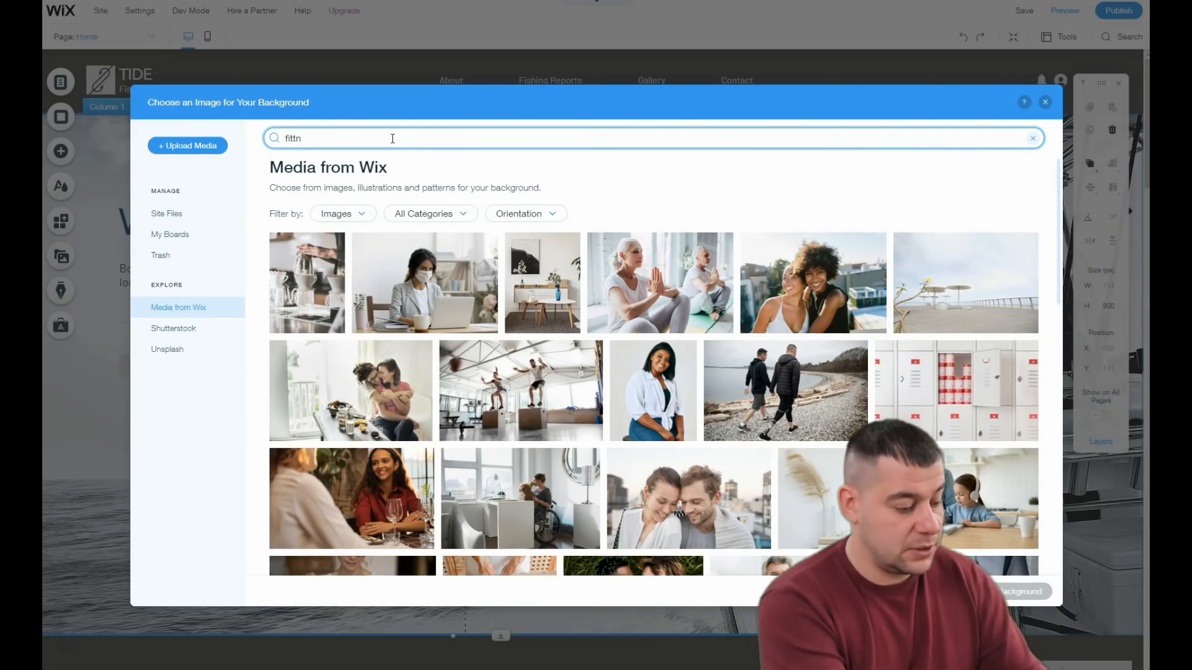
{"action": "key", "text": "BackSpace"}
{"action": "key", "text": "BackSpace"}
{"action": "type", "text": "ness"}
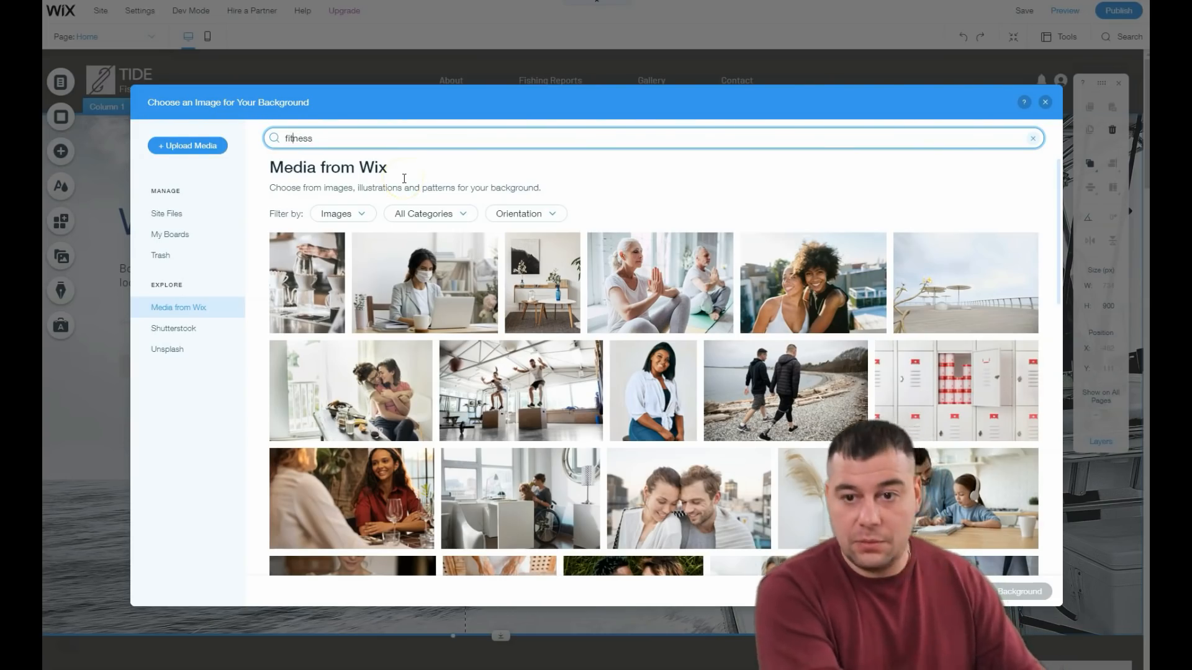
{"action": "key", "text": "BackSpace"}
{"action": "key", "text": "Return"}
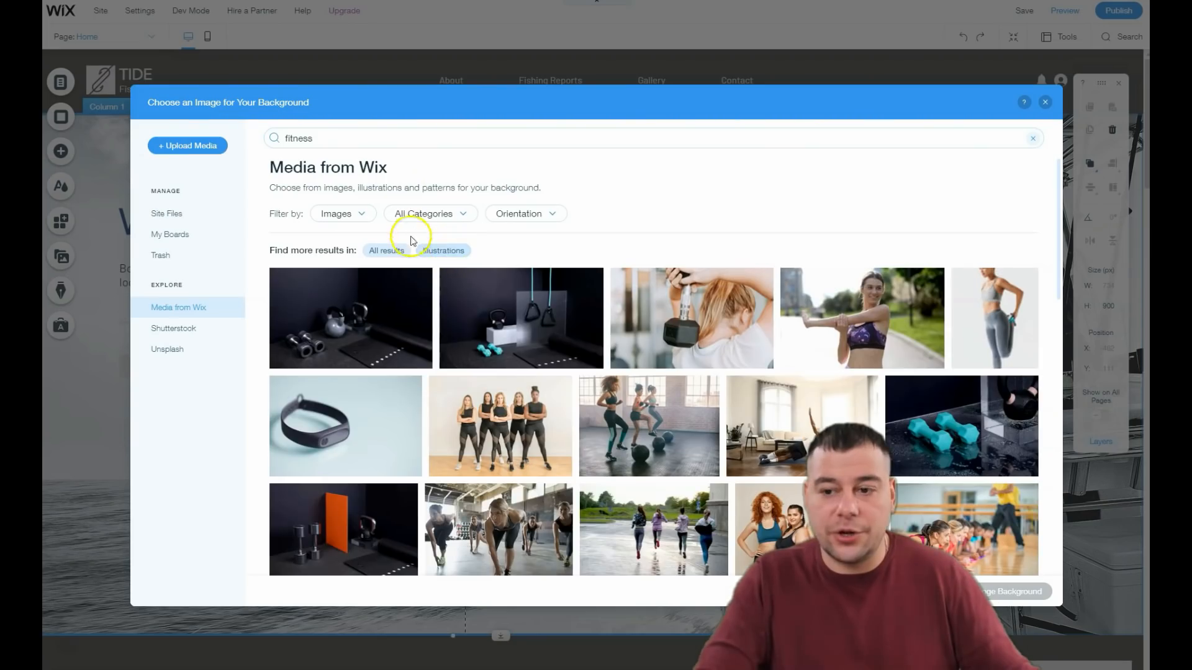
Step: Set the "Fitness Portrait" image as the background of Column 1 and check it on the page
{"action": "scroll", "coordinate": [631, 330], "scroll_direction": "down", "scroll_amount": 3}
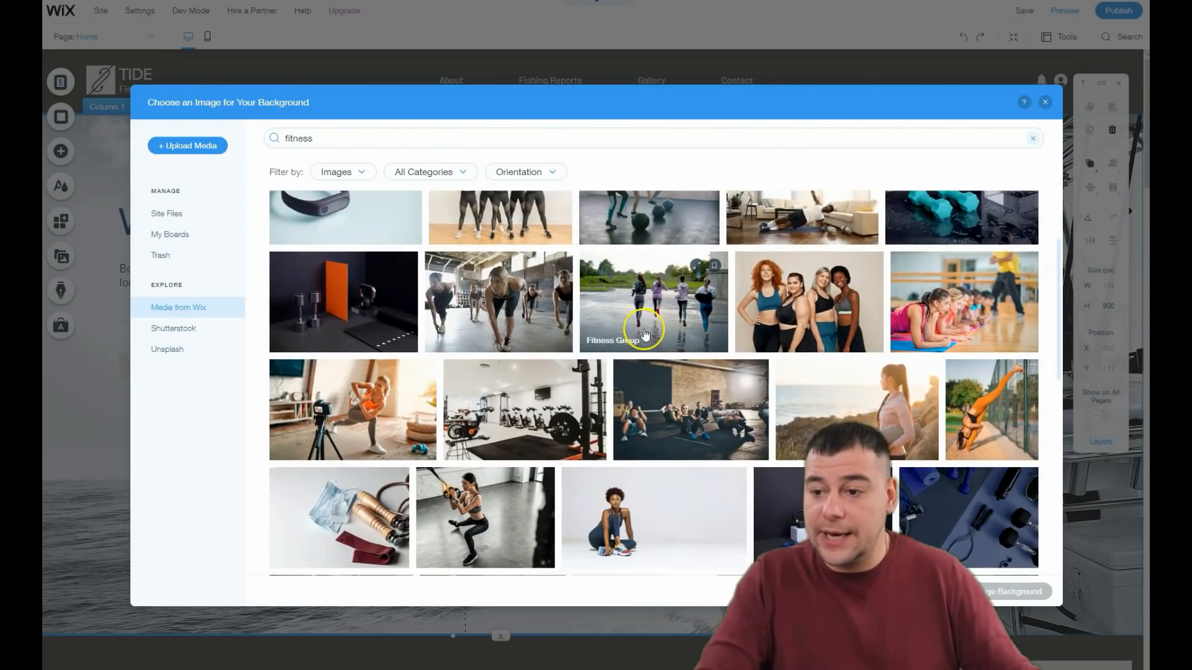
{"action": "scroll", "coordinate": [637, 329], "scroll_direction": "down", "scroll_amount": 3}
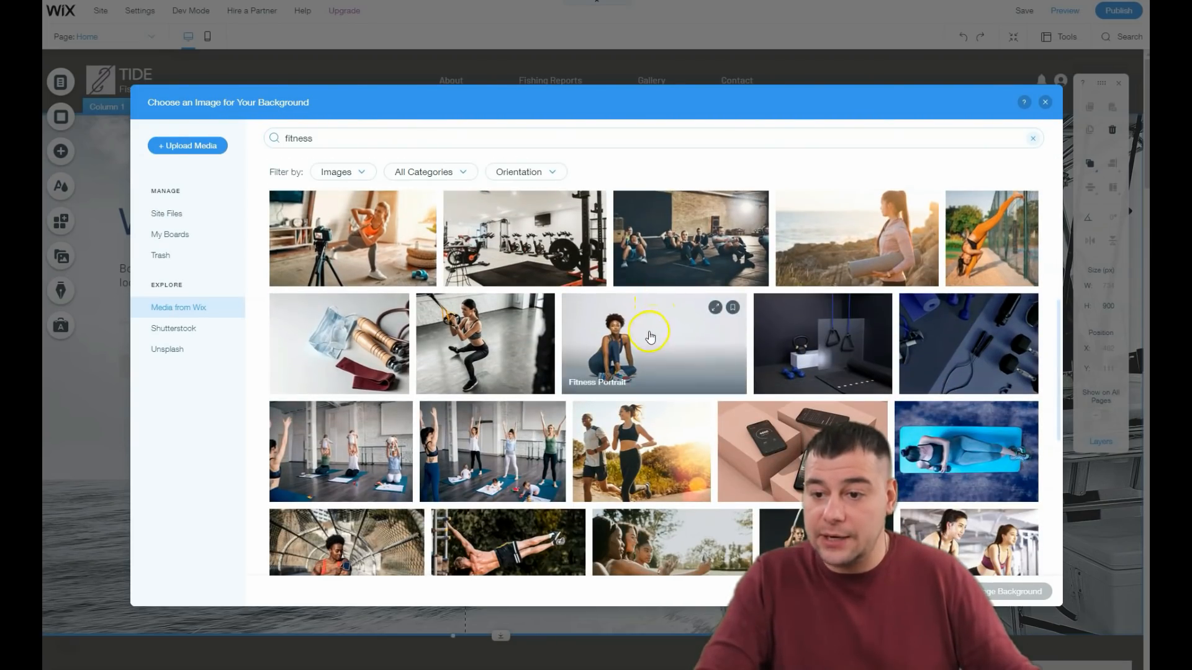
{"action": "left_click", "coordinate": [648, 336]}
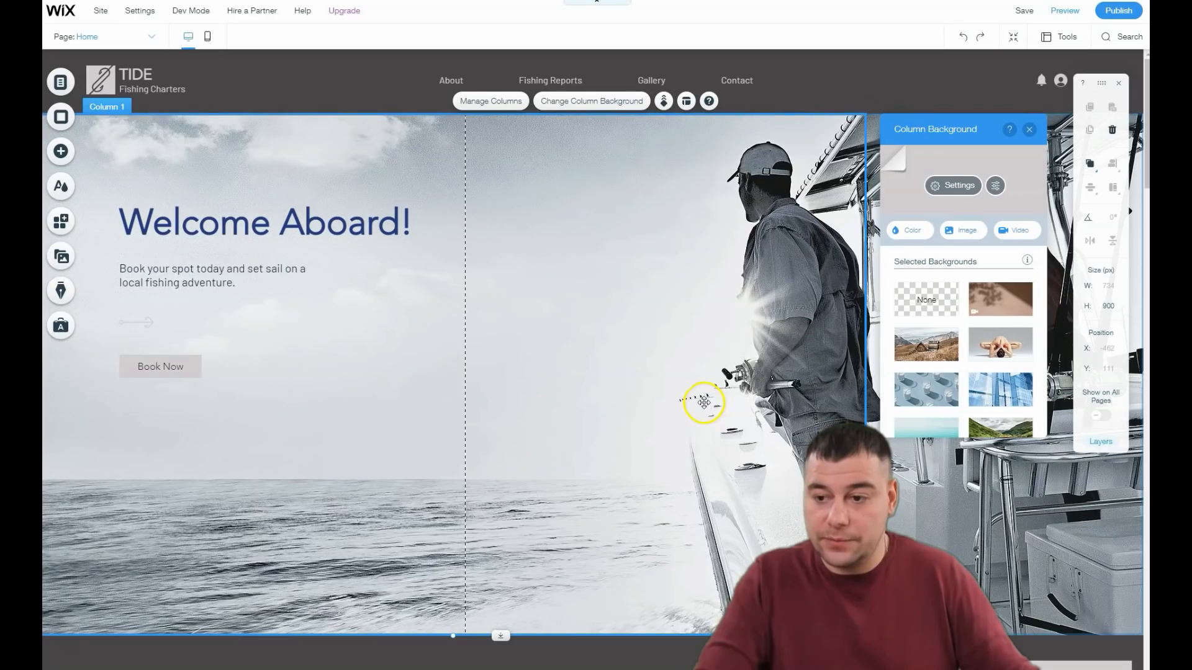
{"action": "scroll", "coordinate": [744, 353], "scroll_direction": "down", "scroll_amount": 2}
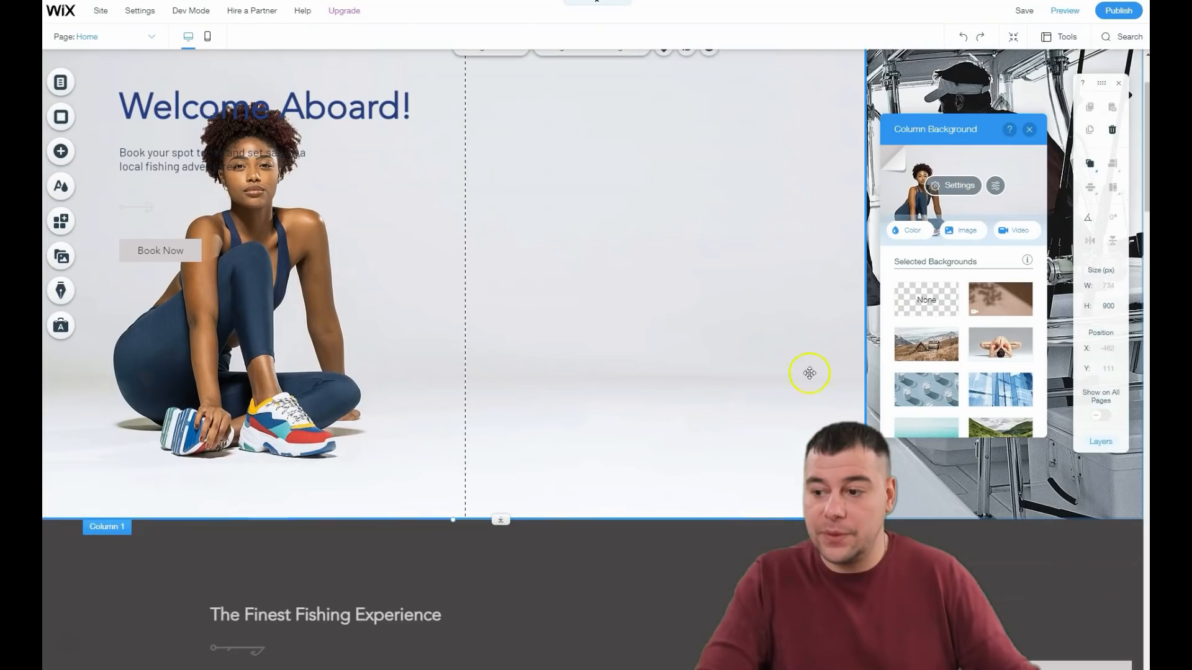
{"action": "scroll", "coordinate": [831, 249], "scroll_direction": "up", "scroll_amount": 2}
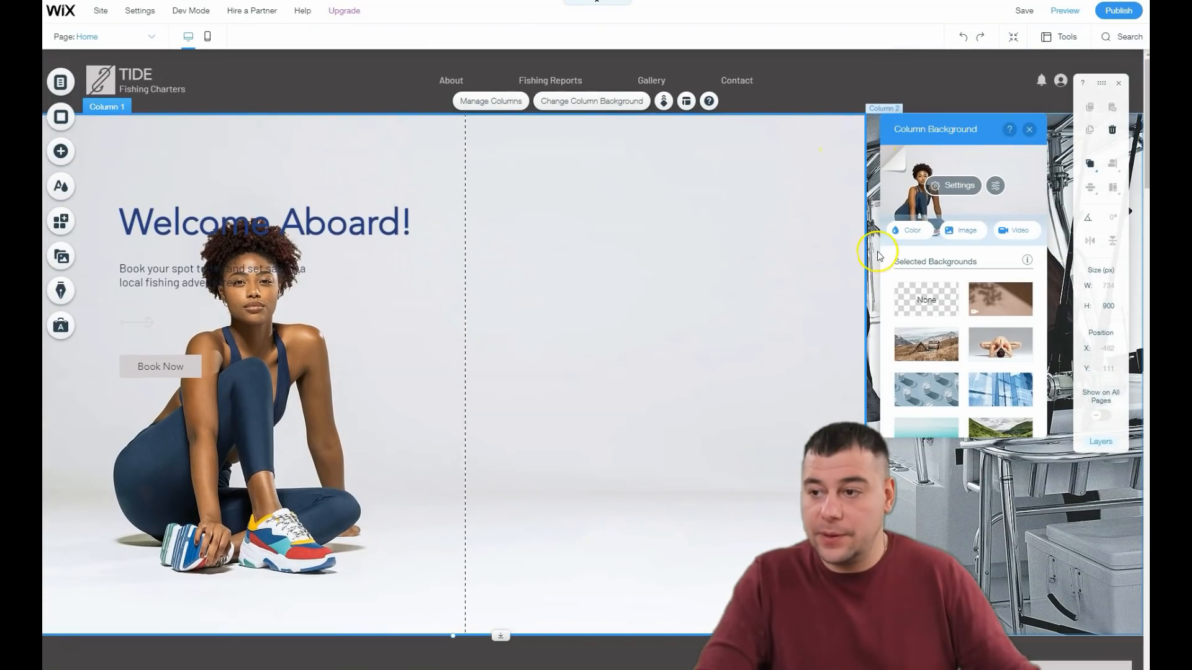
Step: Delete Column 2, the one with the boat photo, from the welcome strip
{"action": "left_click", "coordinate": [874, 134]}
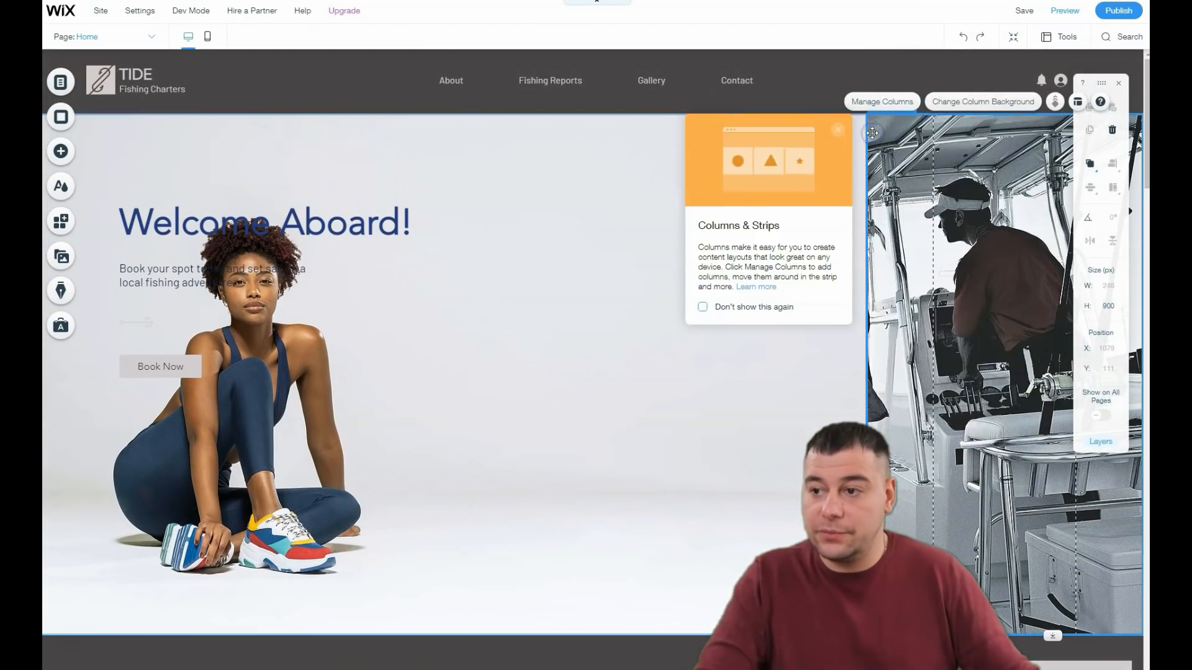
{"action": "left_click", "coordinate": [880, 101]}
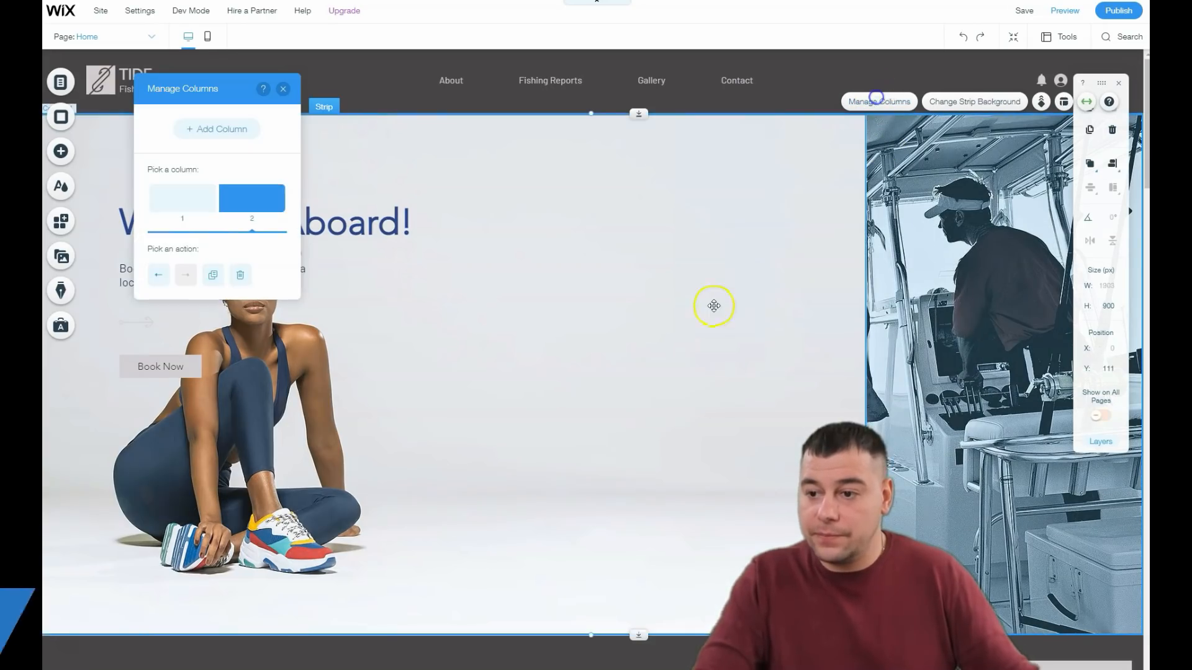
{"action": "left_click", "coordinate": [242, 275]}
{"action": "scroll", "coordinate": [646, 364], "scroll_direction": "down", "scroll_amount": 3}
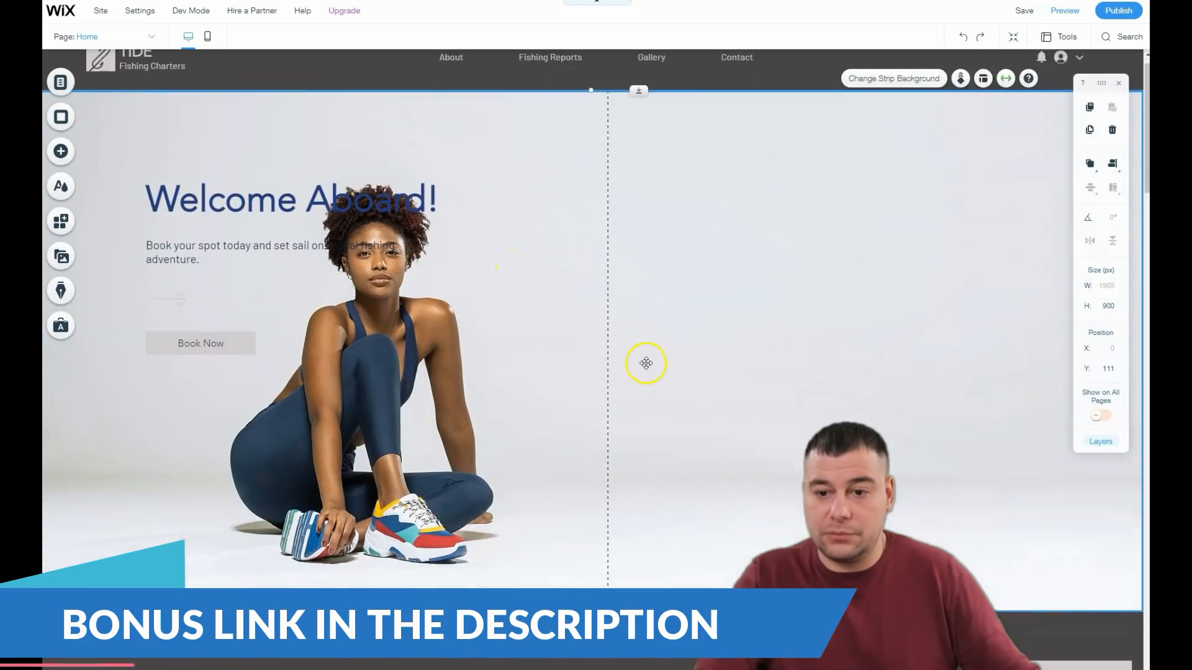
Step: Move the "Welcome Aboard!" heading, the booking paragraph and the Book Now button to the strip's empty right half, left edges at about x 574
{"action": "scroll", "coordinate": [646, 351], "scroll_direction": "up", "scroll_amount": 3}
{"action": "left_click_drag", "start_coordinate": [560, 234], "coordinate": [1055, 246]}
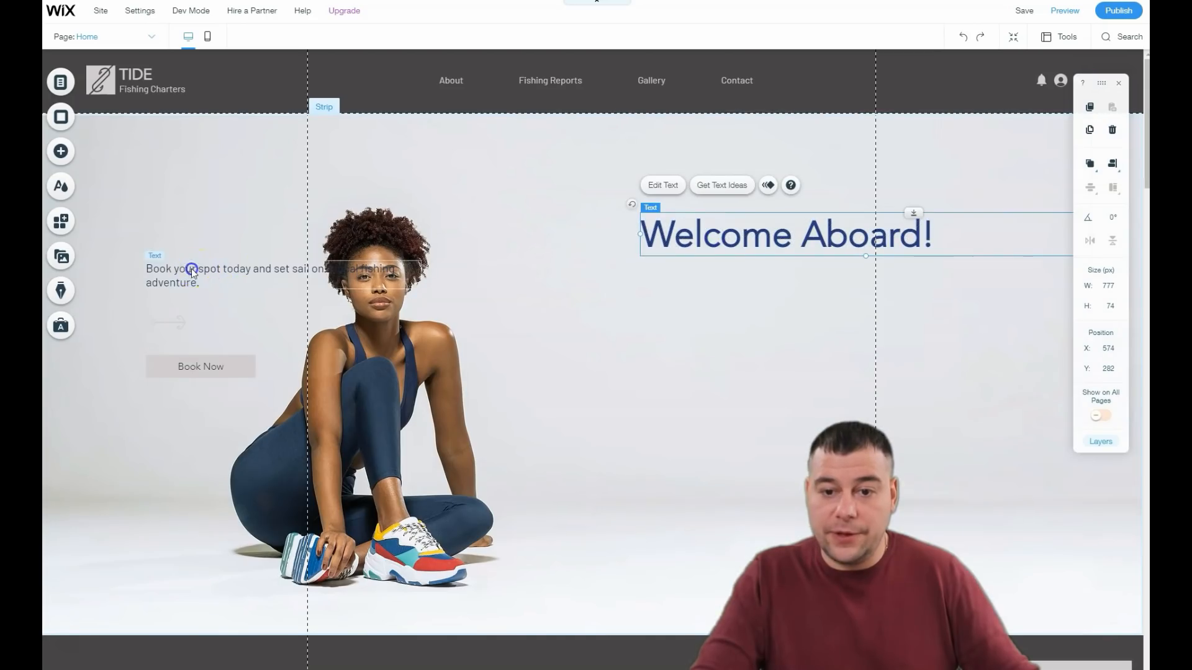
{"action": "left_click_drag", "start_coordinate": [192, 271], "coordinate": [689, 318]}
{"action": "left_click_drag", "start_coordinate": [180, 366], "coordinate": [674, 420]}
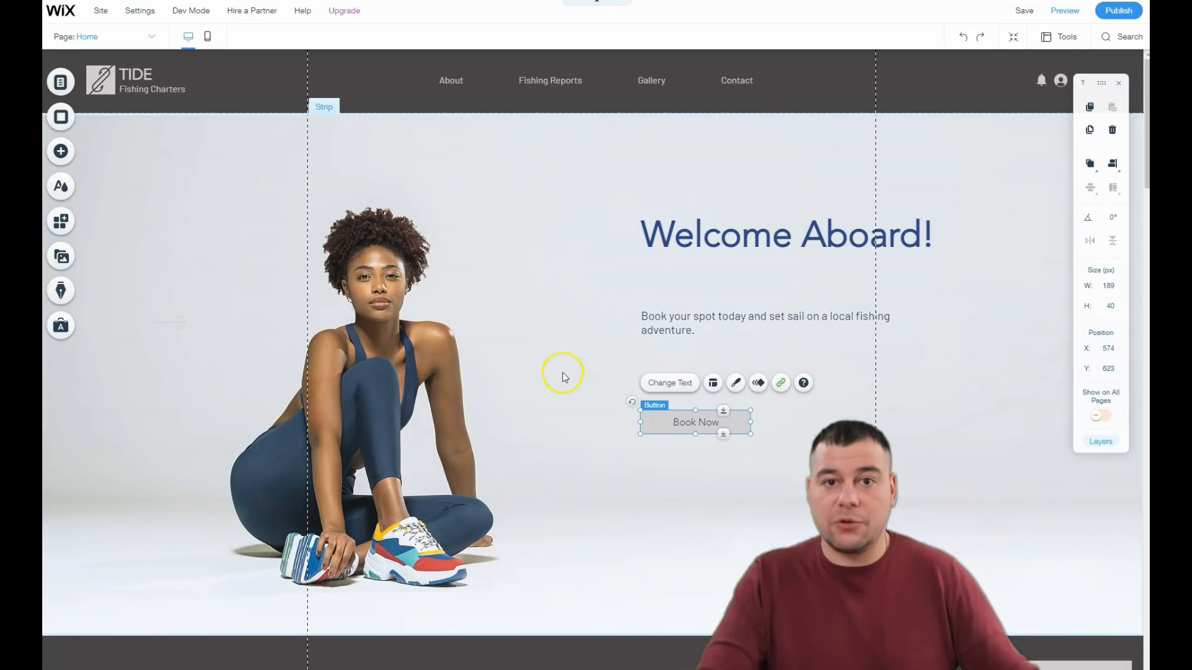
Step: Open the media organizer of the gallery below the "The Finest Fishing Experience" section
{"action": "scroll", "coordinate": [570, 379], "scroll_direction": "down", "scroll_amount": 4}
{"action": "scroll", "coordinate": [573, 378], "scroll_direction": "up", "scroll_amount": 4}
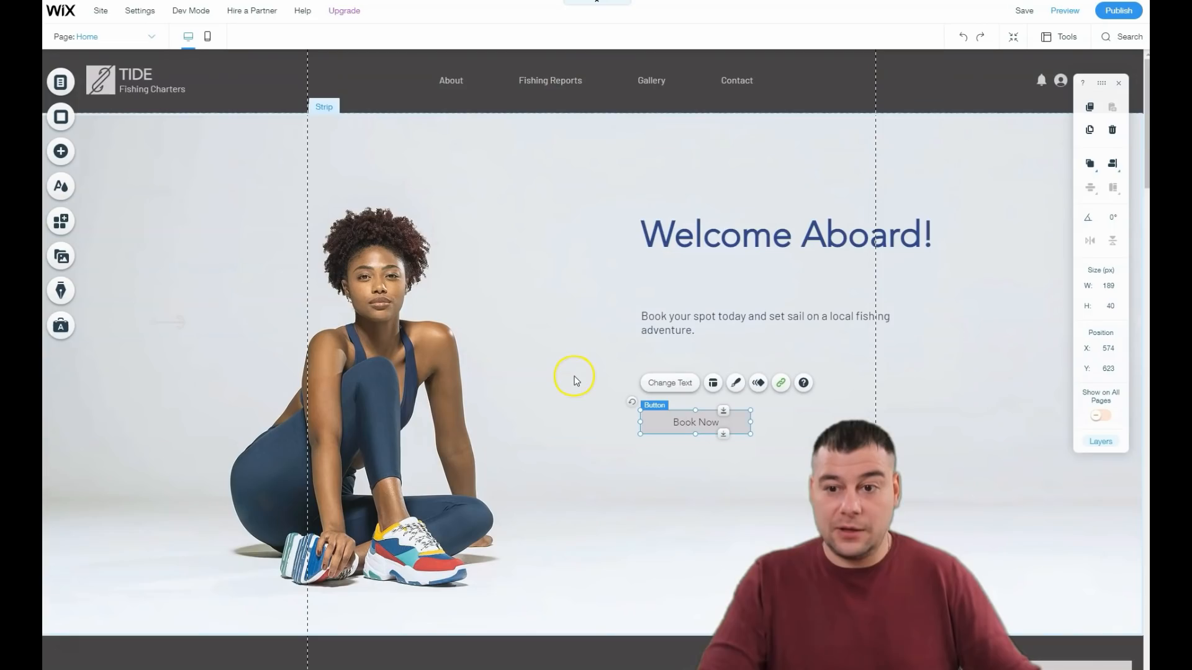
{"action": "scroll", "coordinate": [558, 283], "scroll_direction": "down", "scroll_amount": 8}
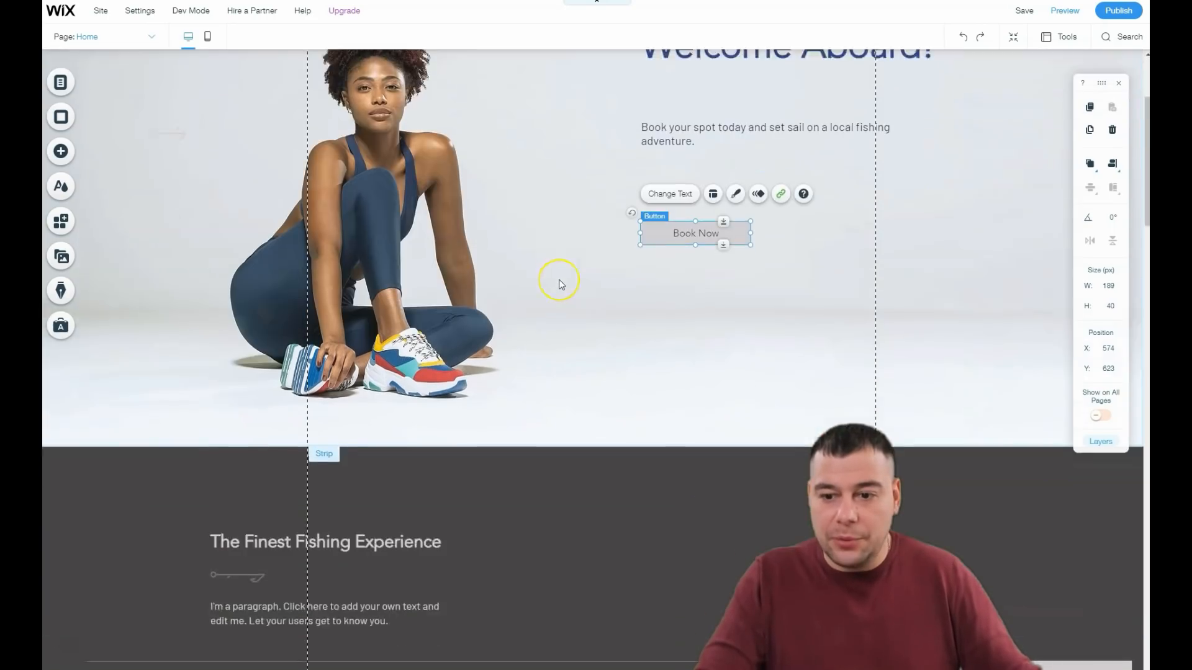
{"action": "scroll", "coordinate": [561, 284], "scroll_direction": "up", "scroll_amount": 1}
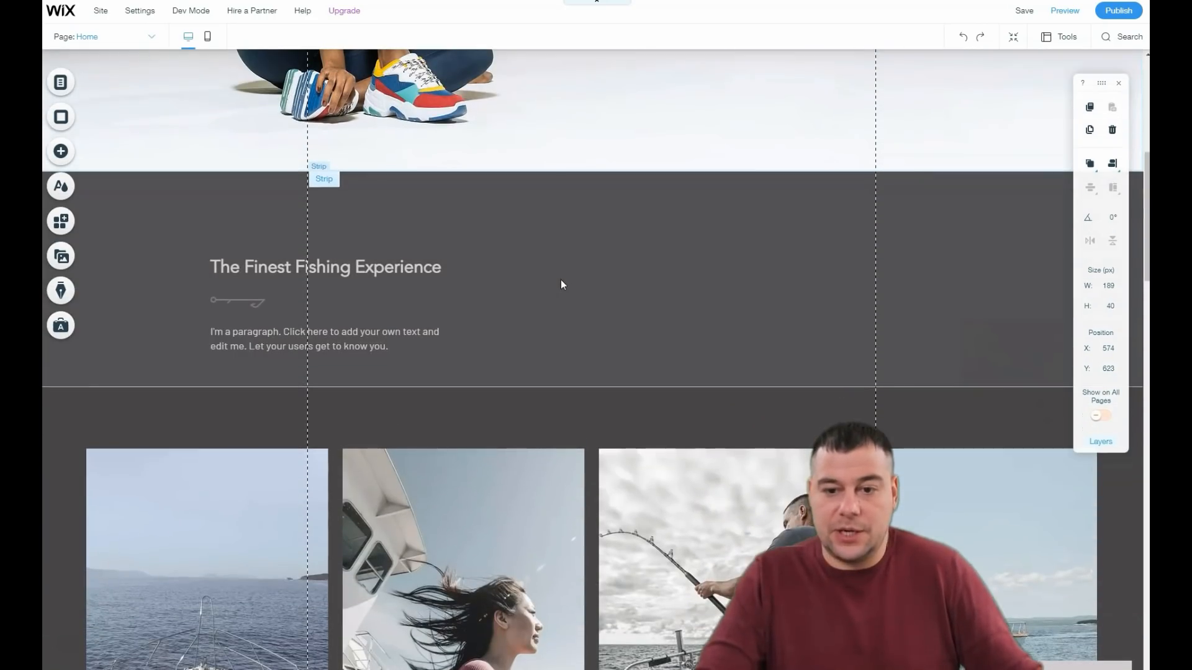
{"action": "scroll", "coordinate": [560, 285], "scroll_direction": "down", "scroll_amount": 3}
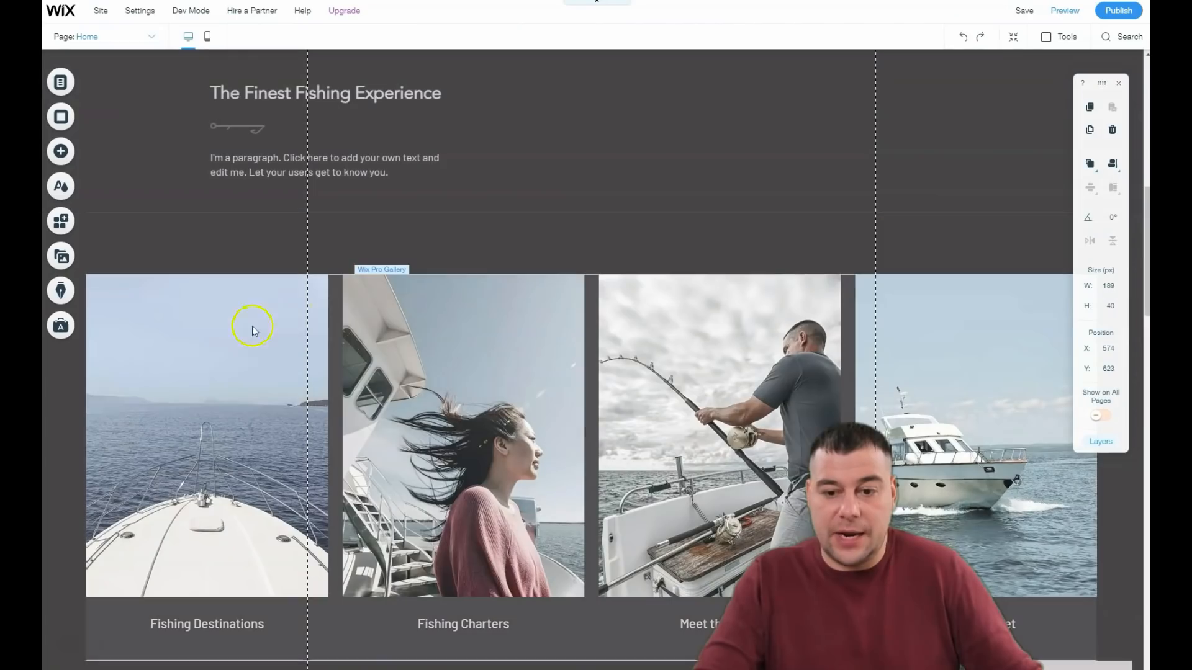
{"action": "left_click", "coordinate": [225, 368]}
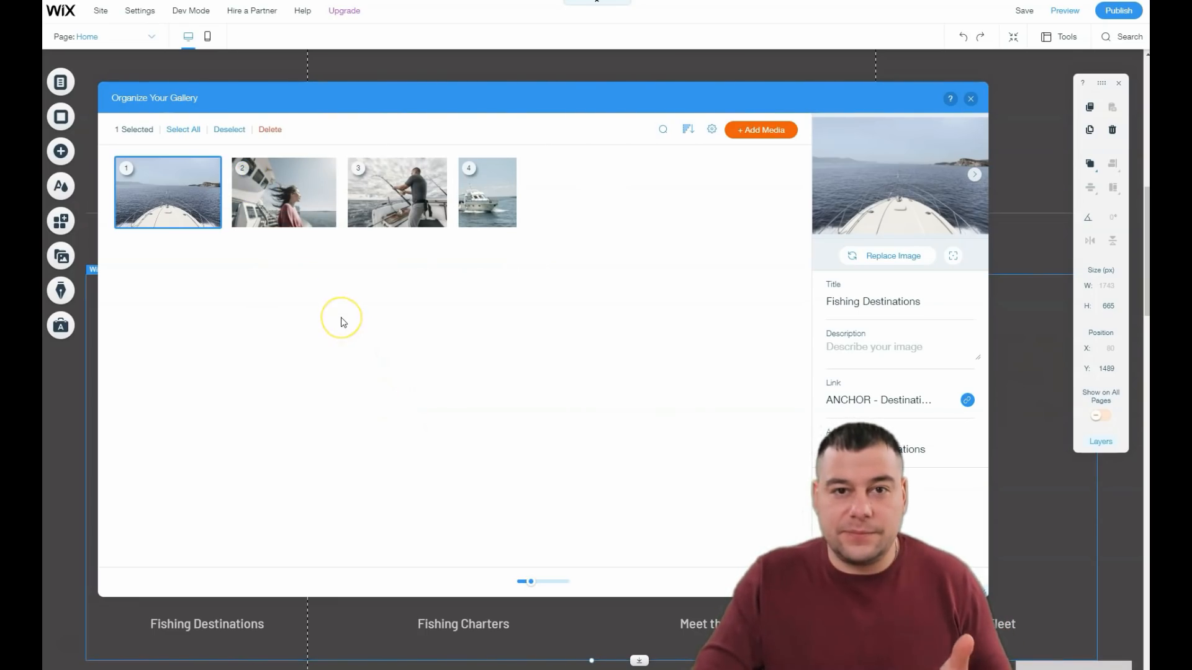
Step: Start adding images to the gallery and search Media from Wix for "fitness"
{"action": "left_click", "coordinate": [759, 134]}
{"action": "left_click", "coordinate": [752, 162]}
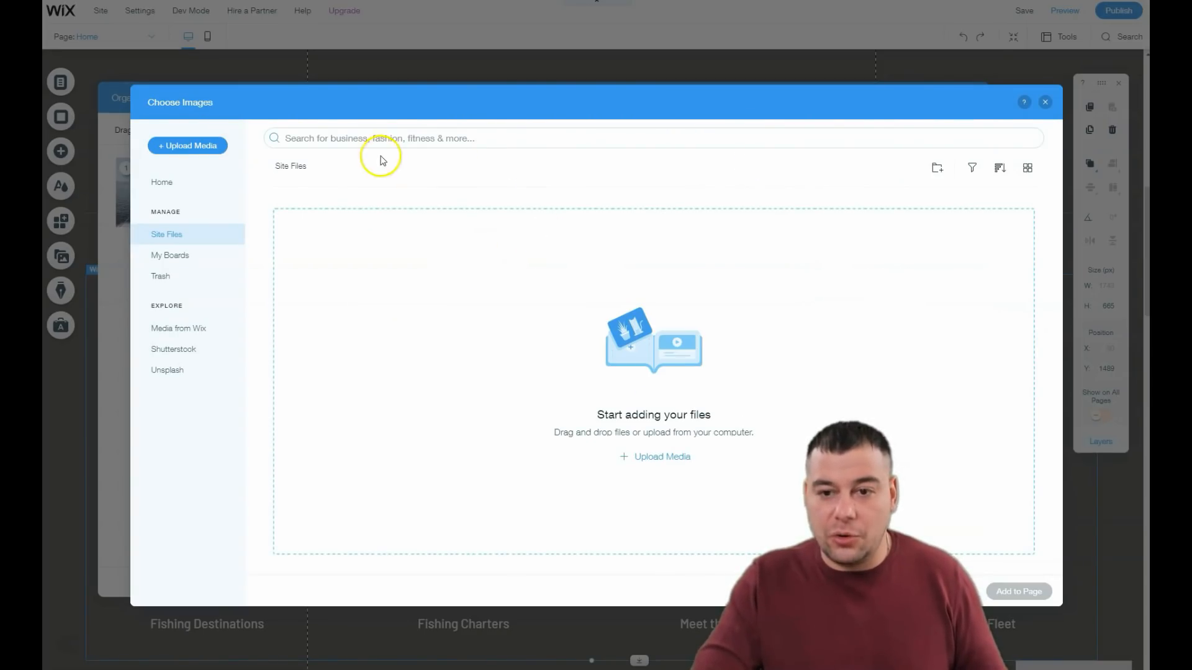
{"action": "left_click", "coordinate": [162, 334]}
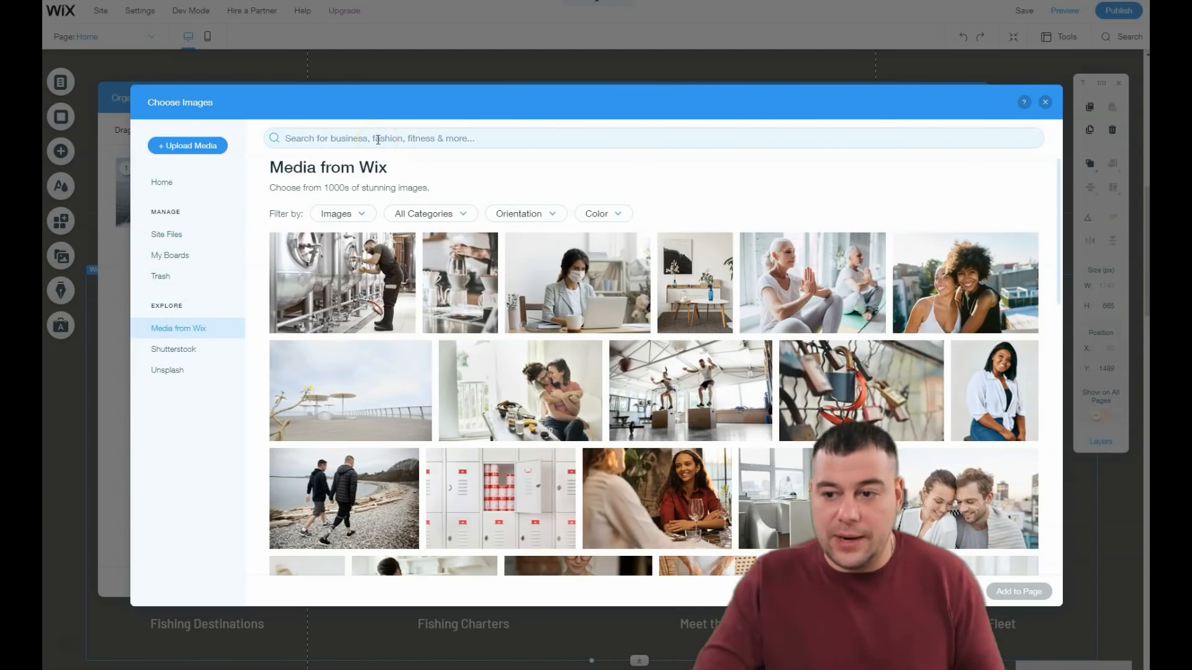
{"action": "left_click", "coordinate": [378, 139]}
{"action": "type", "text": "fitness"}
{"action": "key", "text": "Return"}
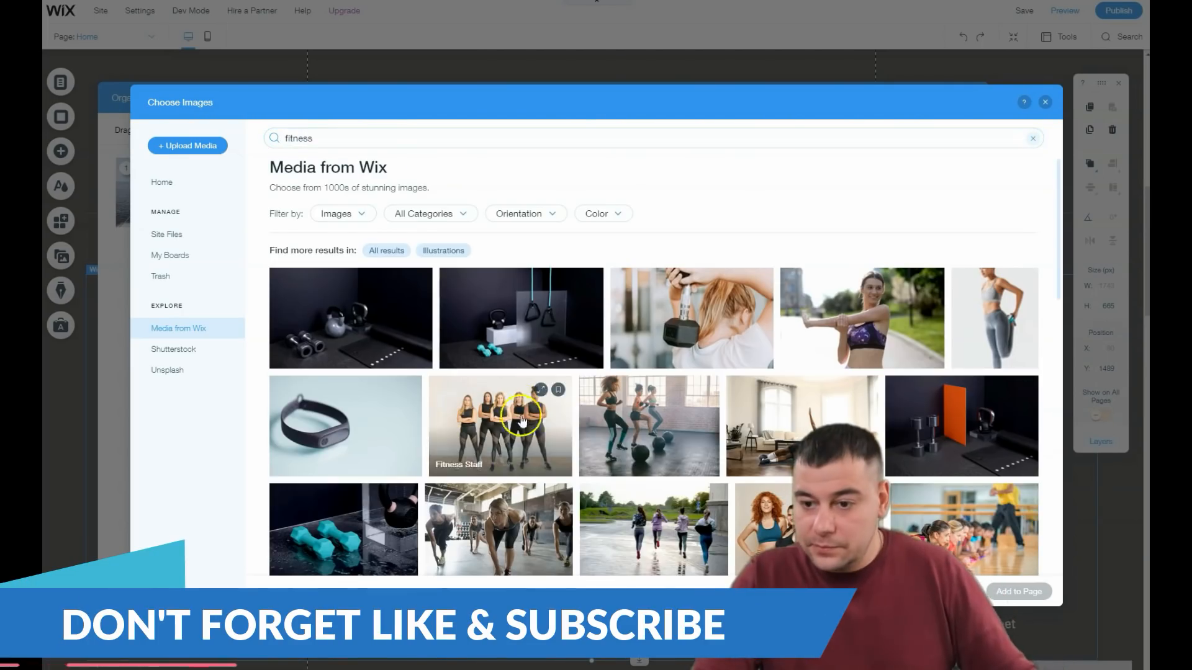
Step: Add six fitness images to the gallery, including the group class, runners, park and stretching photos
{"action": "left_click", "coordinate": [648, 426]}
{"action": "left_click", "coordinate": [653, 529]}
{"action": "left_click", "coordinate": [498, 530]}
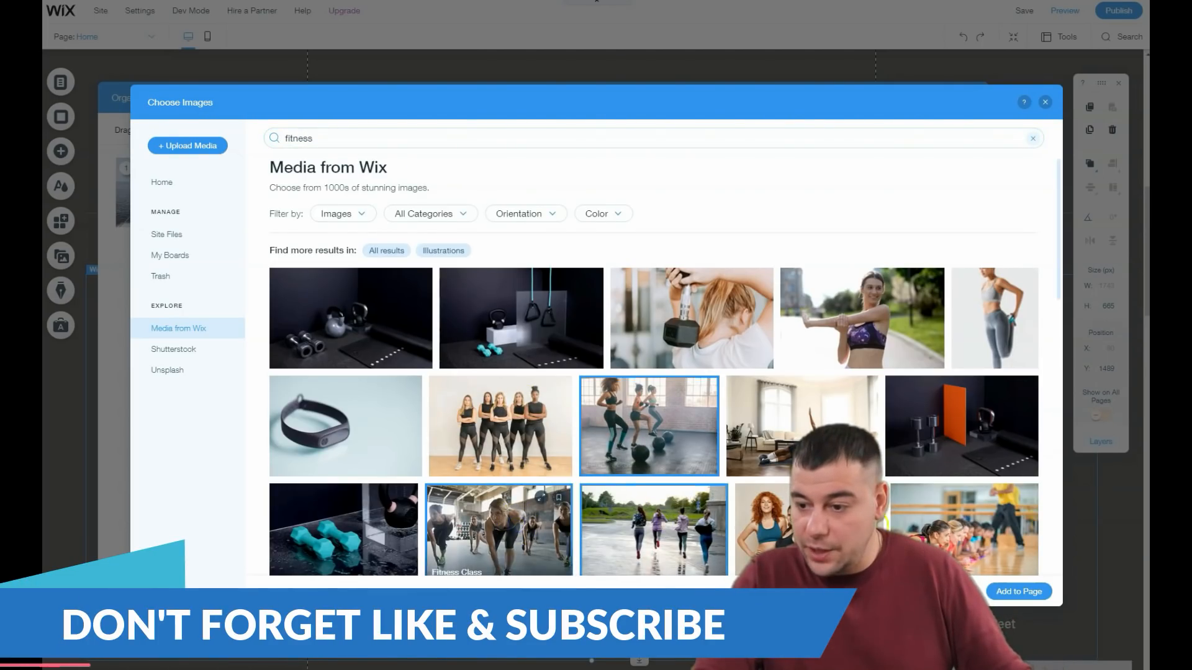
{"action": "scroll", "coordinate": [523, 459], "scroll_direction": "down", "scroll_amount": 4}
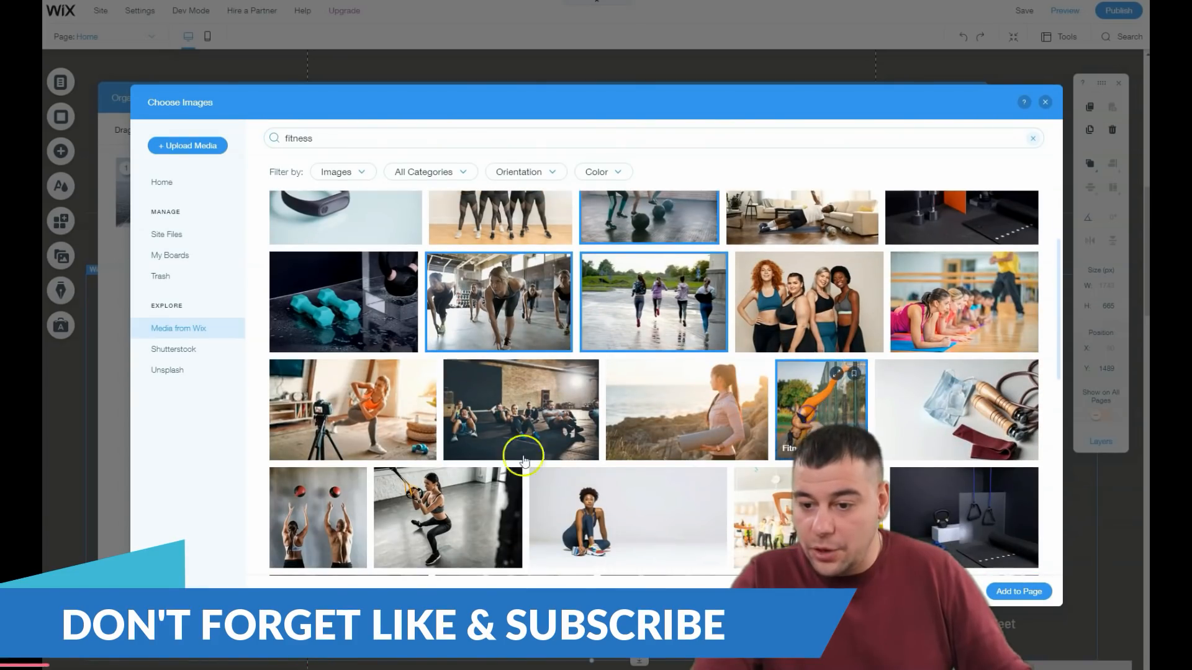
{"action": "left_click", "coordinate": [447, 518]}
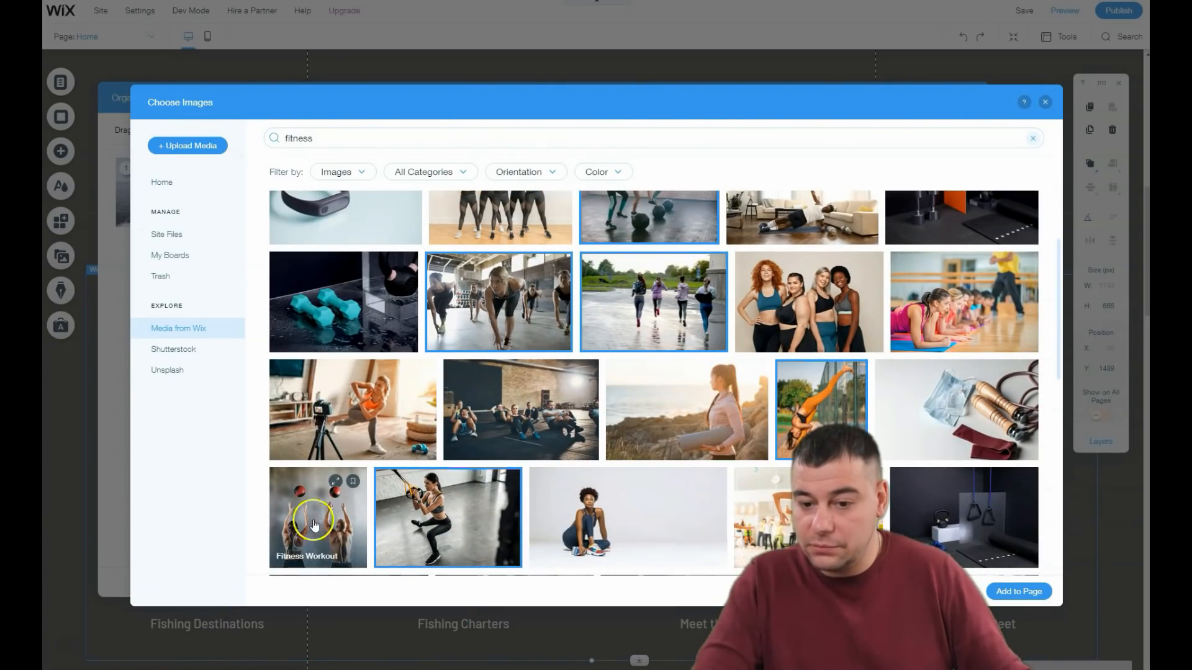
{"action": "left_click", "coordinate": [1019, 592]}
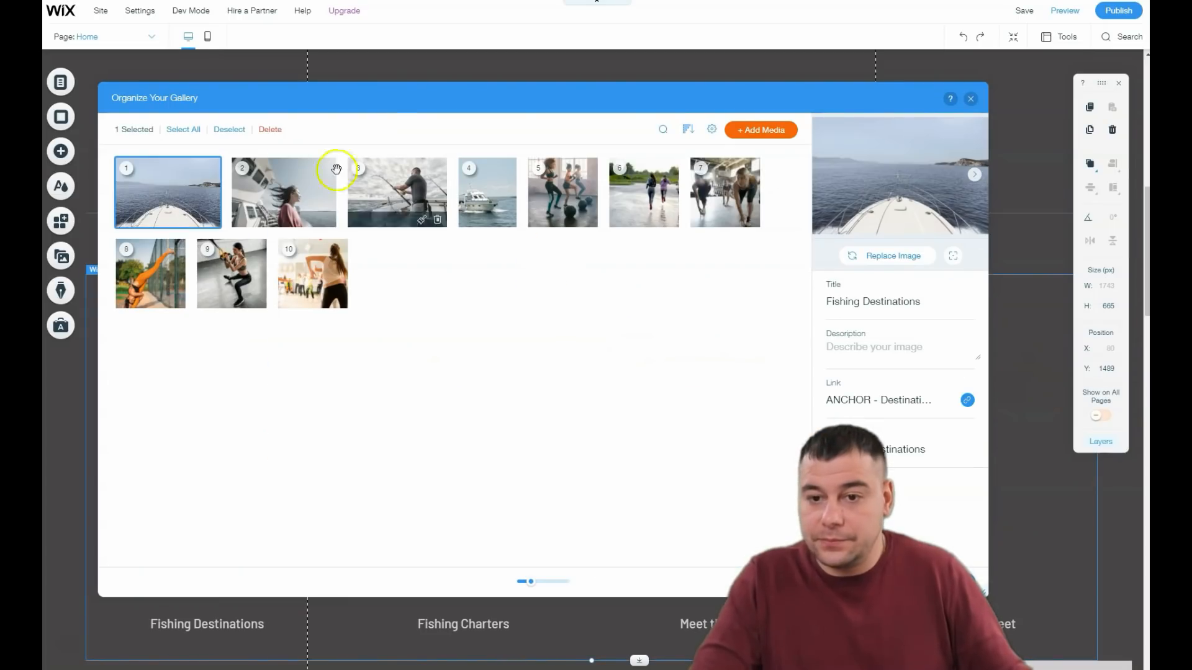
Step: Remove the four original fishing images from the gallery, finish organizing it and check the gallery on the page
{"action": "left_click", "coordinate": [211, 220]}
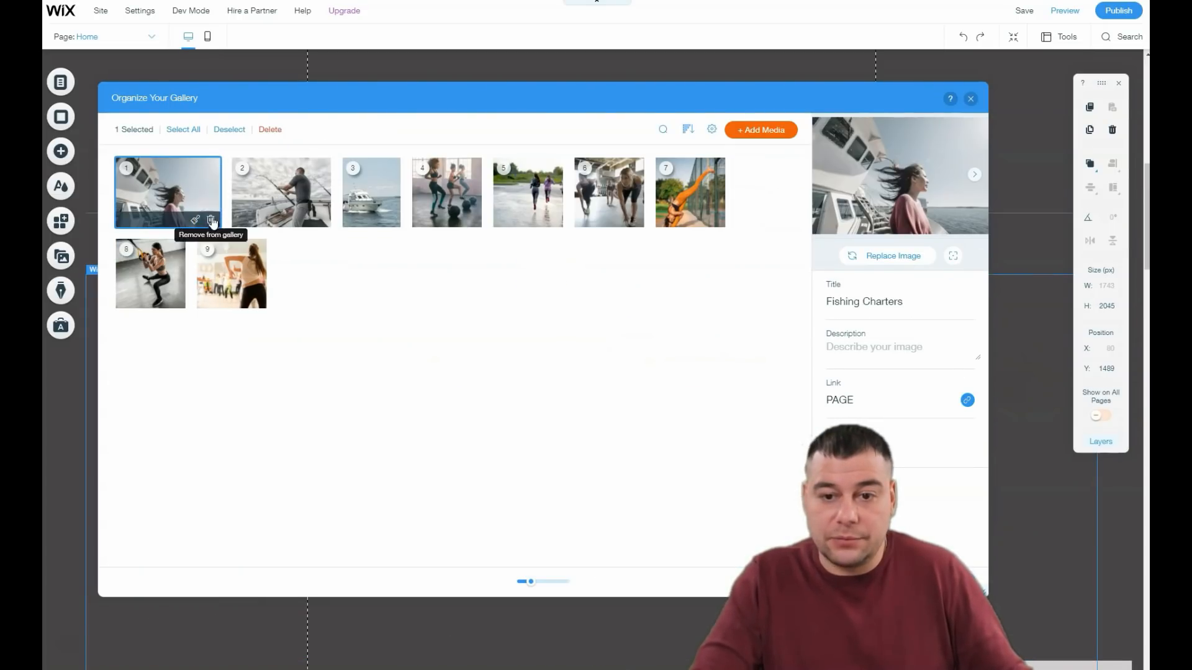
{"action": "left_click", "coordinate": [211, 220]}
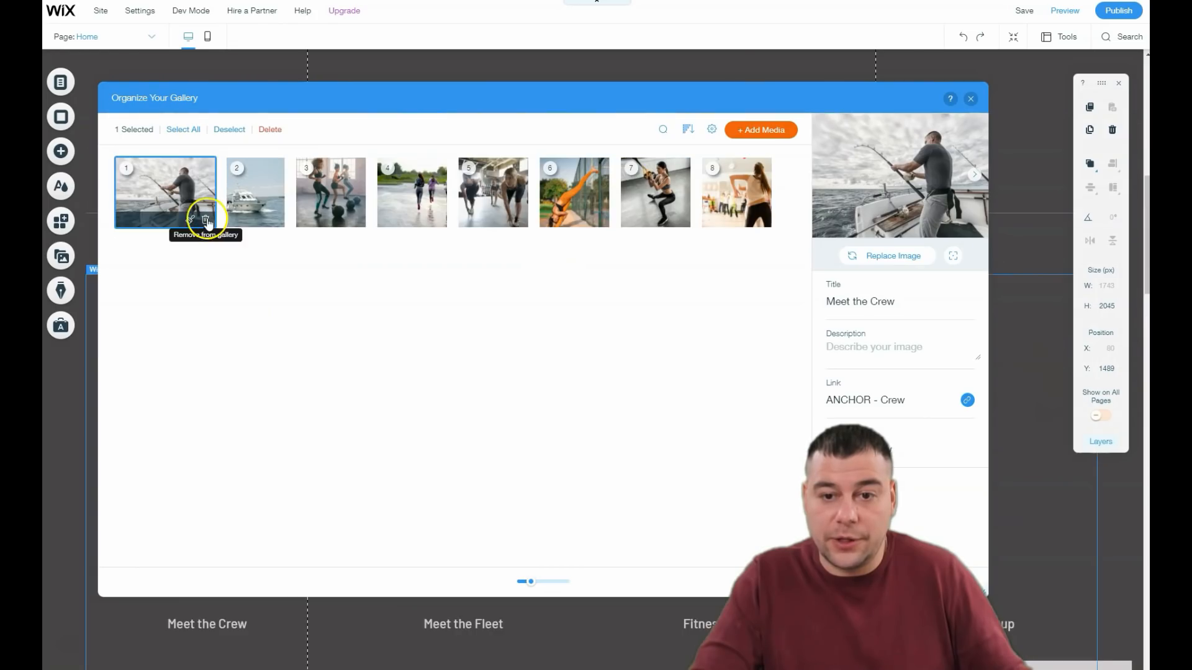
{"action": "left_click", "coordinate": [207, 221]}
{"action": "left_click", "coordinate": [176, 220]}
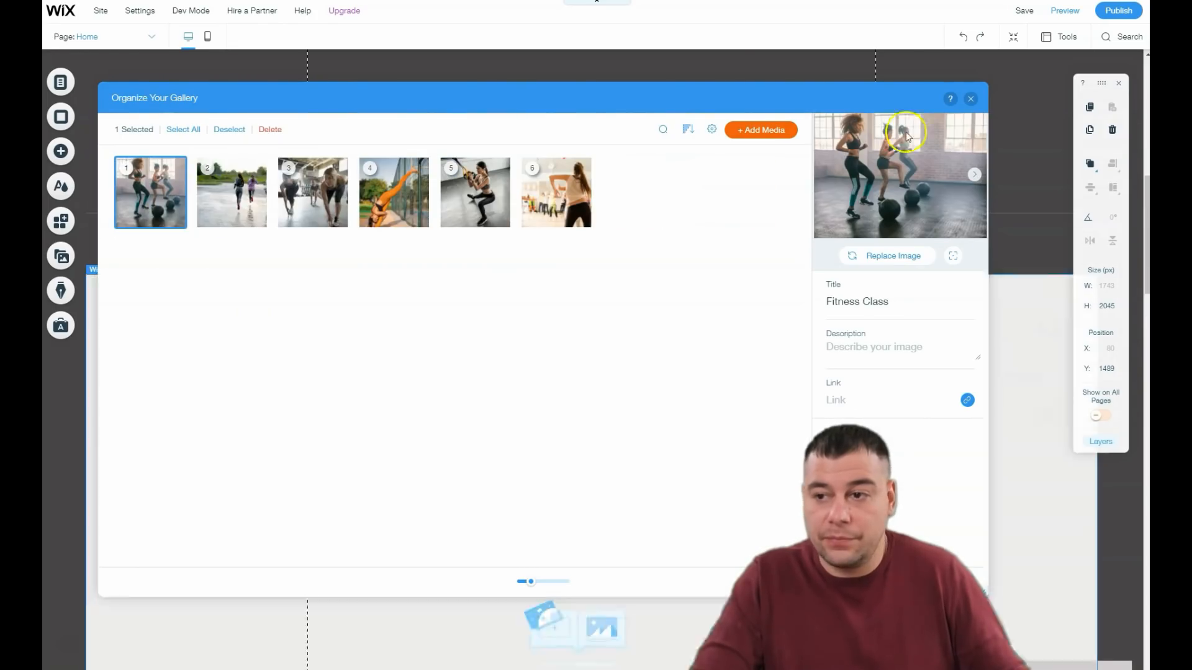
{"action": "left_click", "coordinate": [953, 582]}
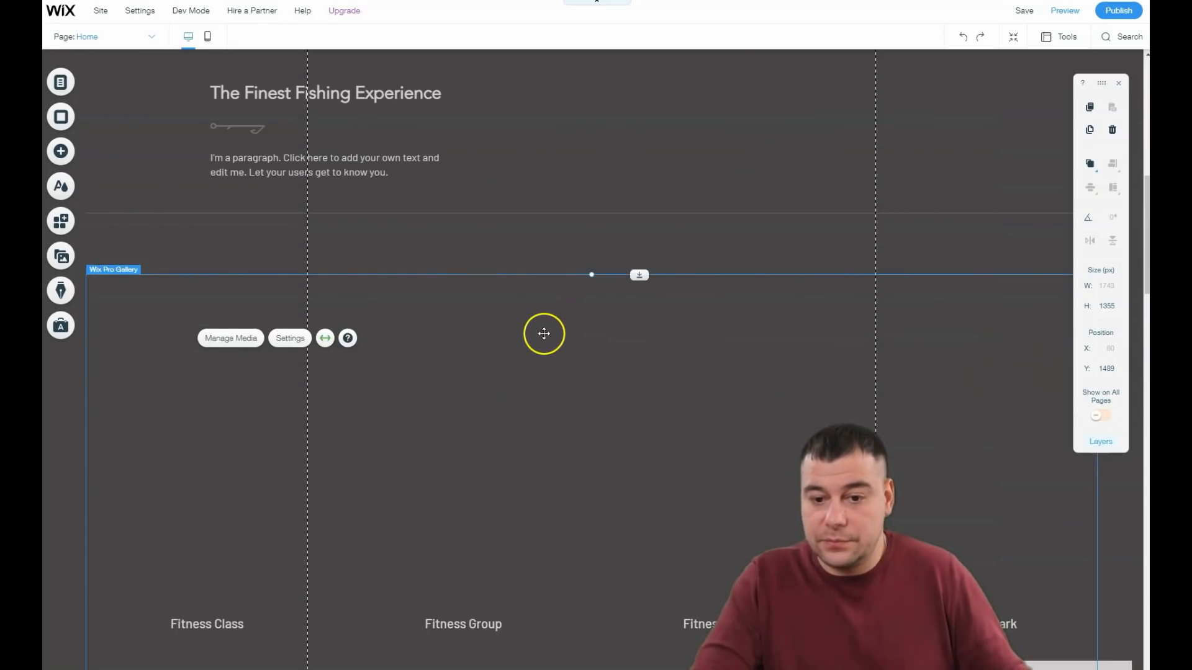
{"action": "scroll", "coordinate": [543, 334], "scroll_direction": "down", "scroll_amount": 10}
{"action": "scroll", "coordinate": [541, 334], "scroll_direction": "up", "scroll_amount": 3}
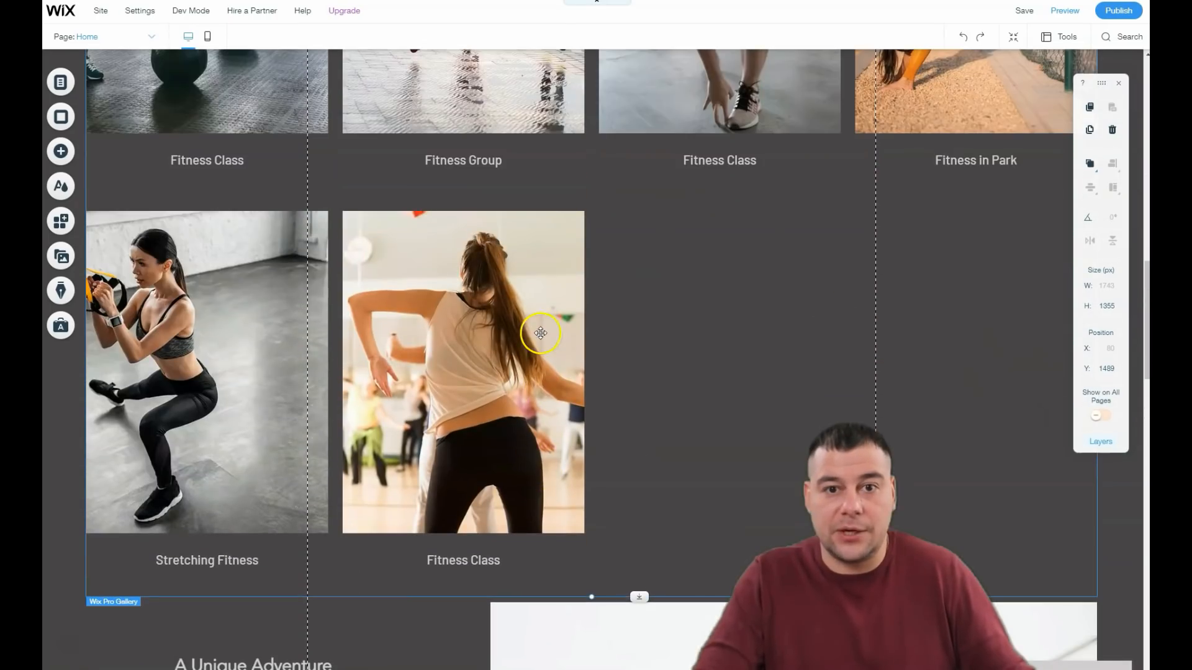
Step: Set the home page background color to light grey
{"action": "left_click", "coordinate": [60, 117]}
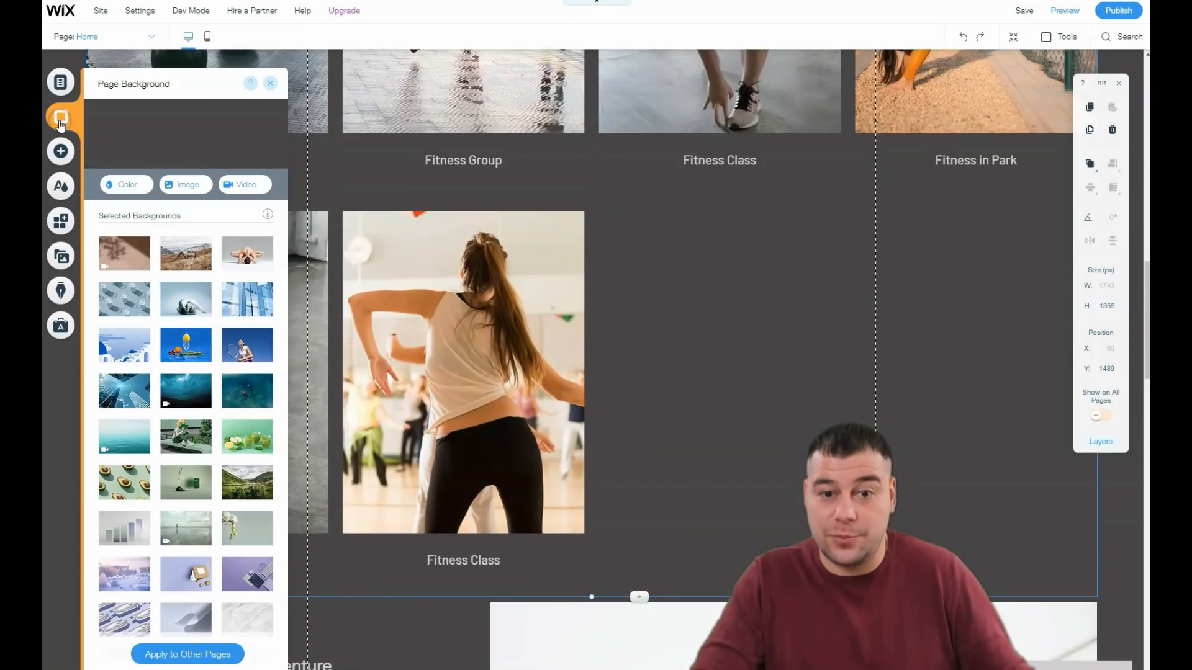
{"action": "left_click", "coordinate": [128, 186]}
{"action": "left_click", "coordinate": [138, 318]}
{"action": "left_click", "coordinate": [234, 193]}
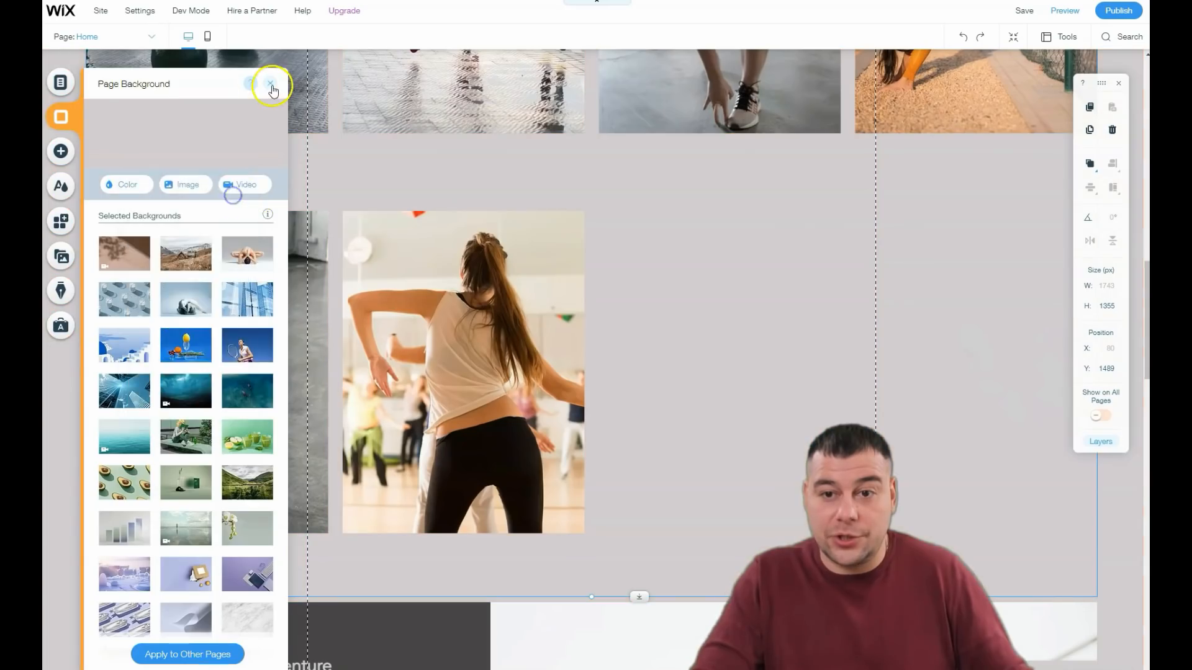
{"action": "left_click", "coordinate": [271, 85]}
Step: Review how the home page sections look against the new background, from the welcome strip down past the gallery
{"action": "scroll", "coordinate": [689, 279], "scroll_direction": "down", "scroll_amount": 8}
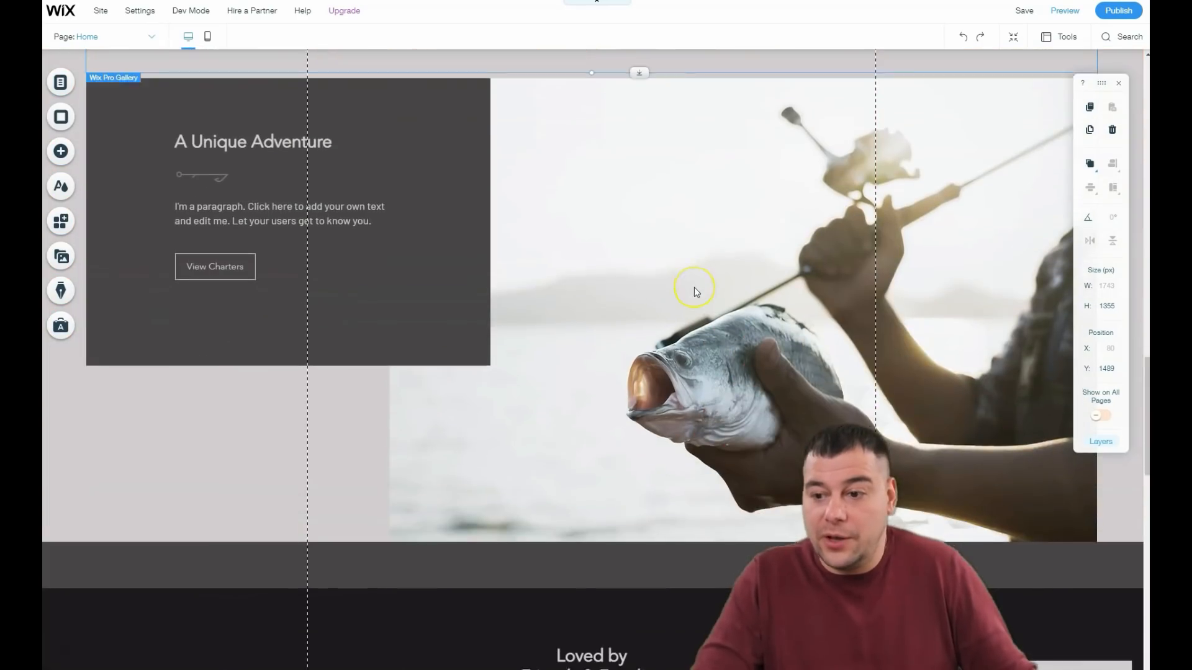
{"action": "scroll", "coordinate": [694, 288], "scroll_direction": "down", "scroll_amount": 5}
{"action": "scroll", "coordinate": [694, 287], "scroll_direction": "up", "scroll_amount": 14}
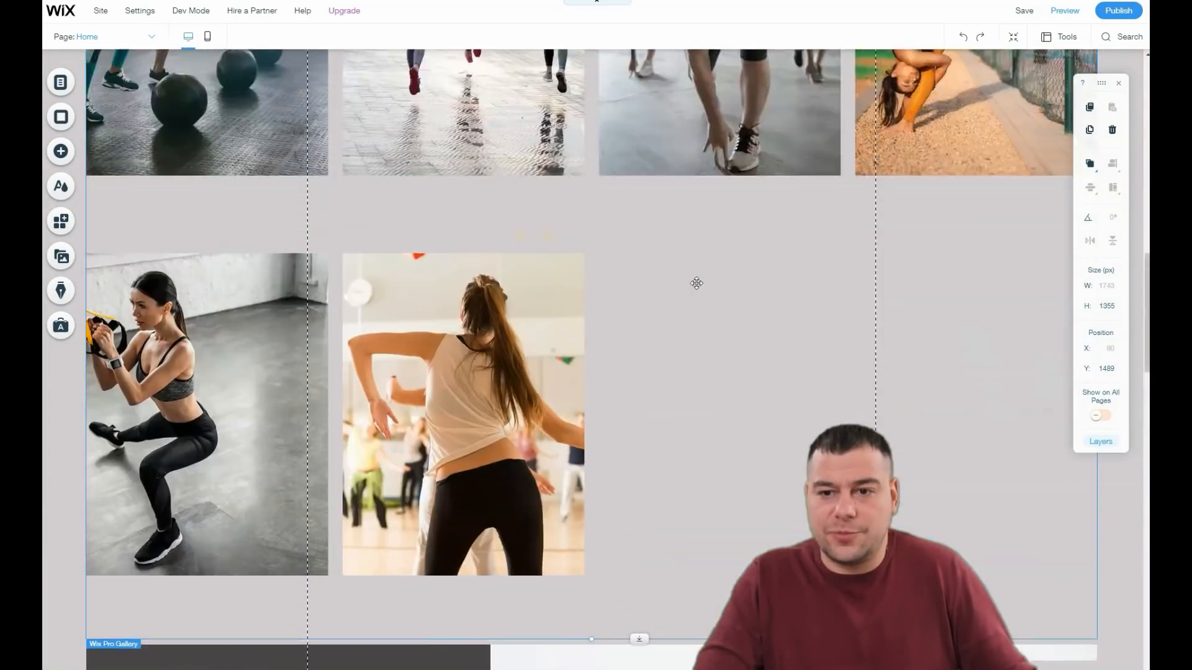
{"action": "scroll", "coordinate": [696, 283], "scroll_direction": "up", "scroll_amount": 10}
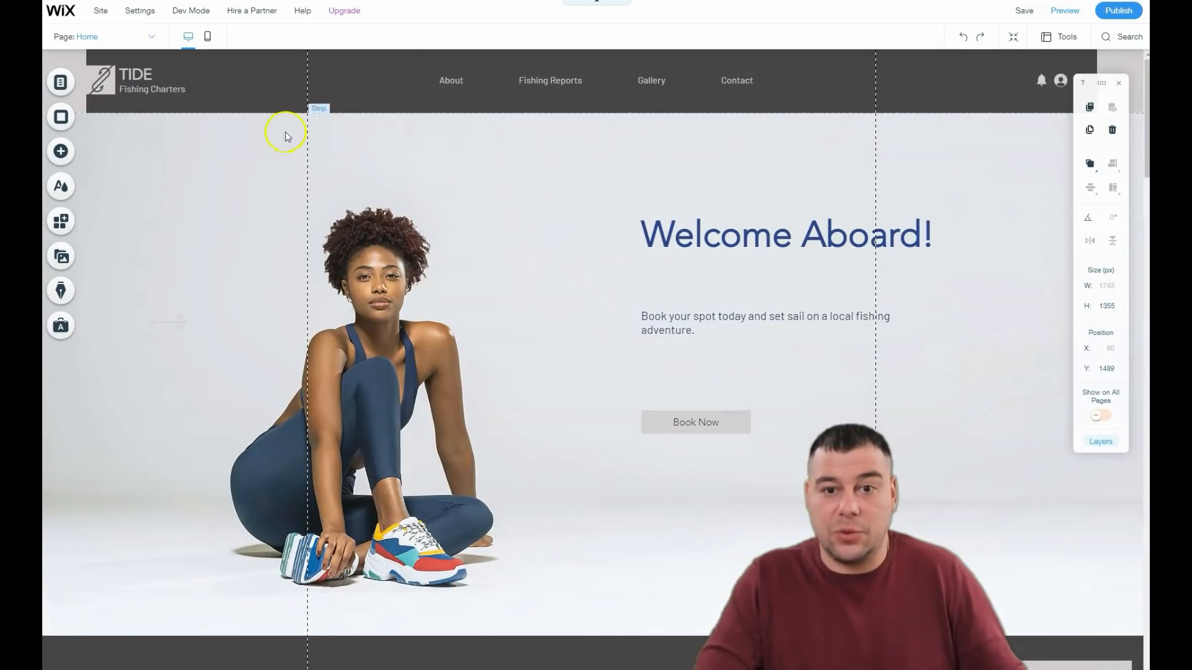
{"action": "scroll", "coordinate": [559, 249], "scroll_direction": "down", "scroll_amount": 1}
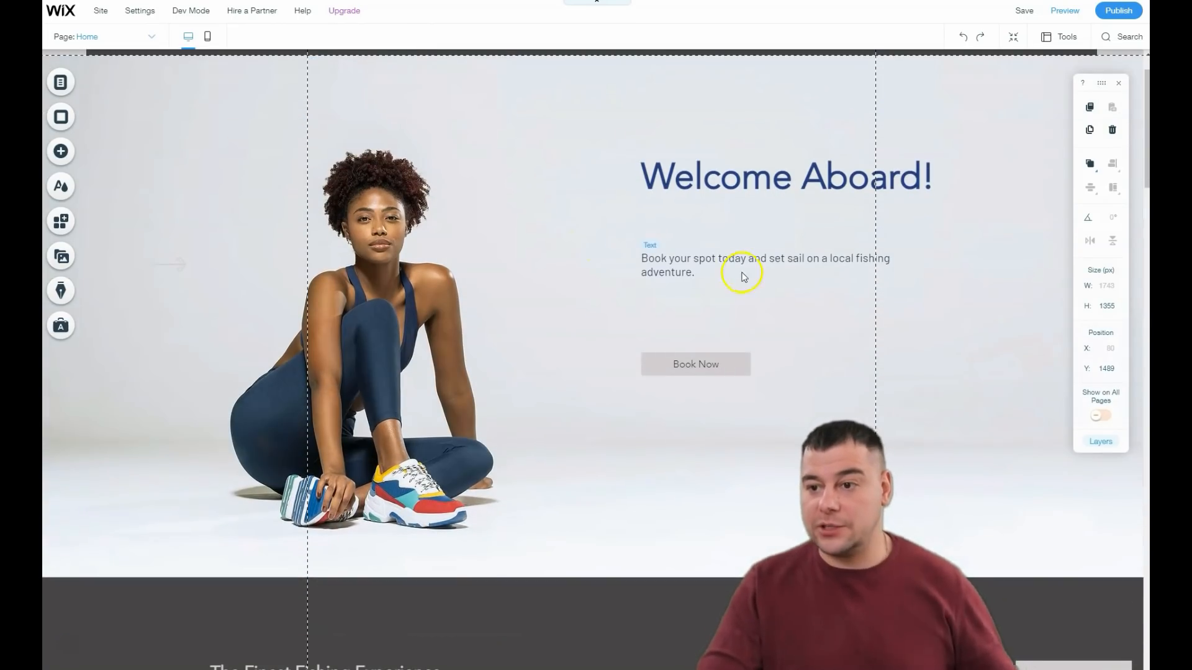
{"action": "scroll", "coordinate": [694, 282], "scroll_direction": "down", "scroll_amount": 8}
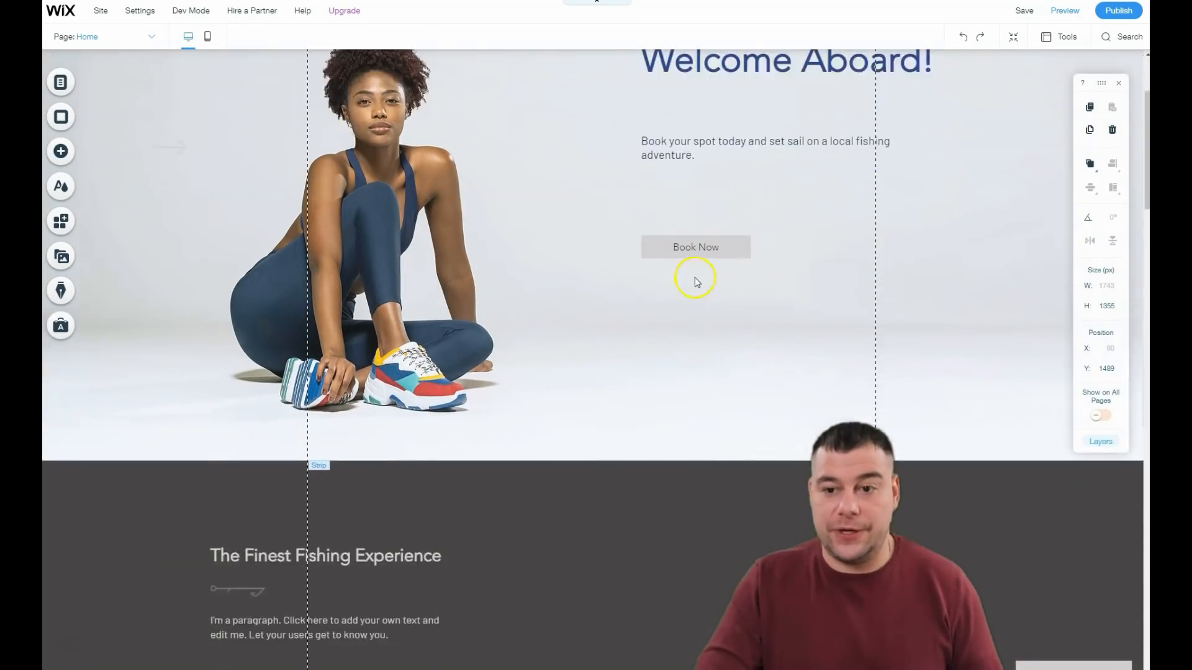
{"action": "scroll", "coordinate": [694, 276], "scroll_direction": "down", "scroll_amount": 3}
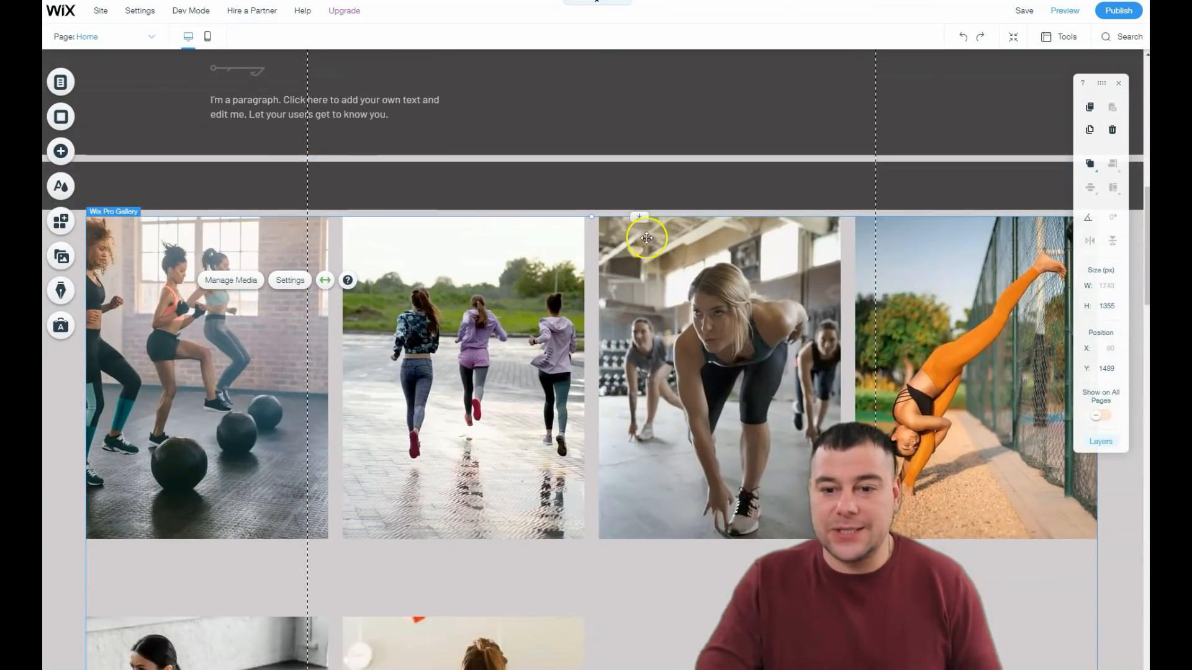
{"action": "scroll", "coordinate": [586, 253], "scroll_direction": "down", "scroll_amount": 3}
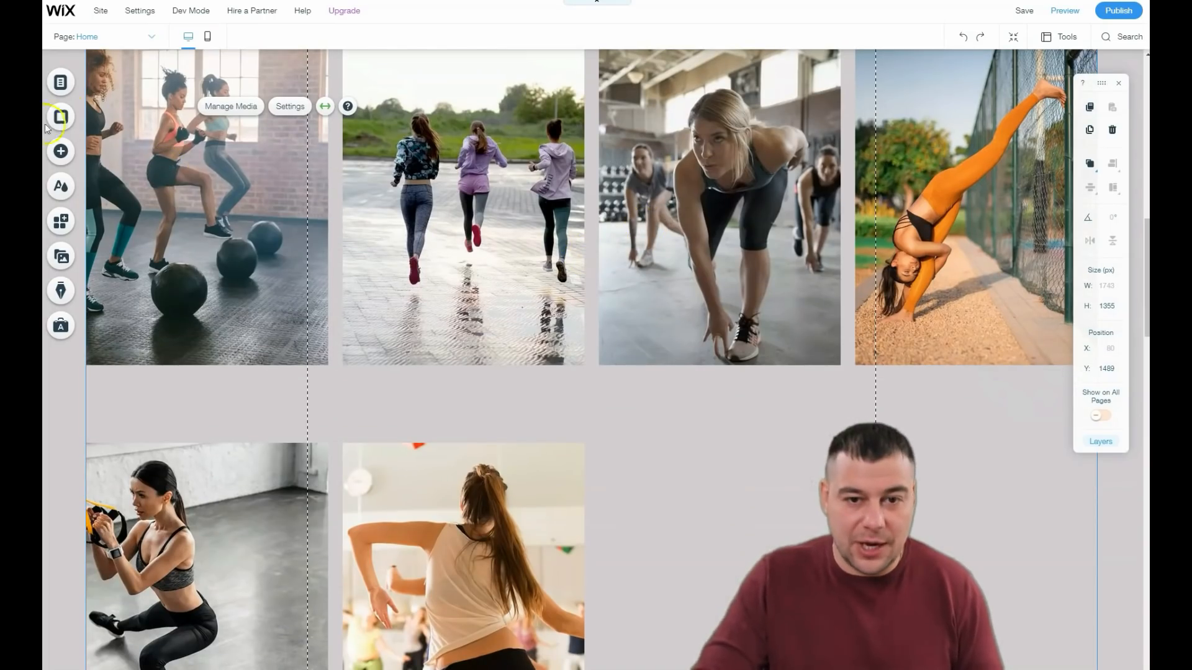
Step: Browse the ready-made strip designs for adding to the page, from About and Contact through Services and Testimonials to Classic
{"action": "left_click", "coordinate": [61, 159]}
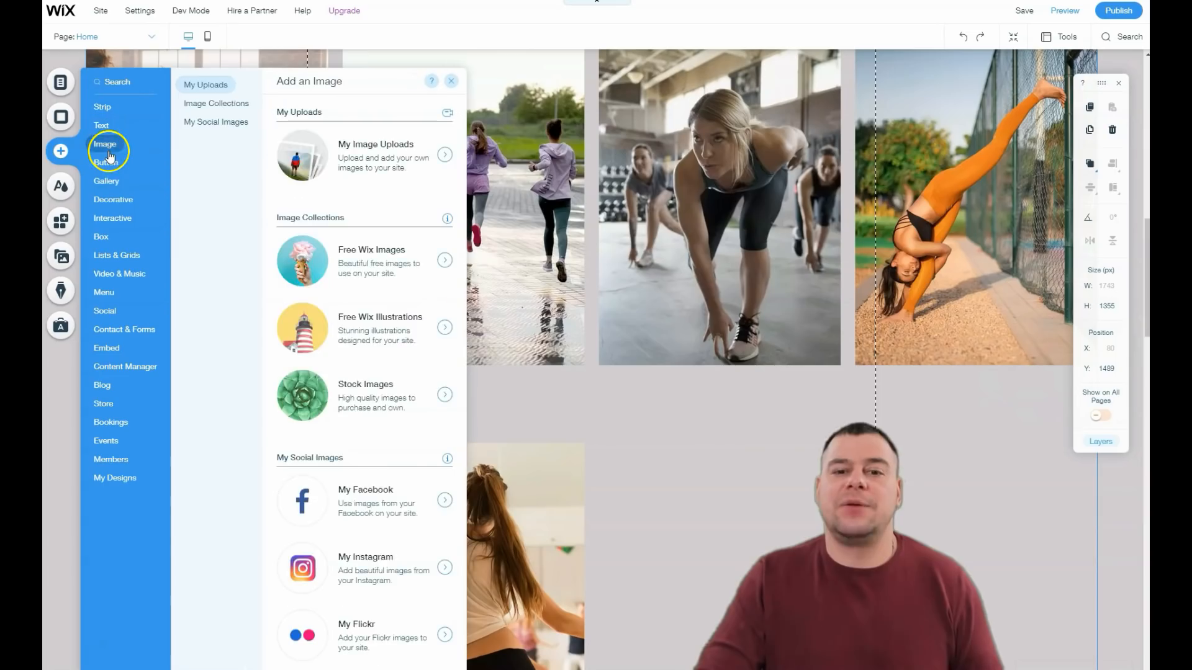
{"action": "mouse_move", "coordinate": [107, 163]}
{"action": "left_click", "coordinate": [103, 109]}
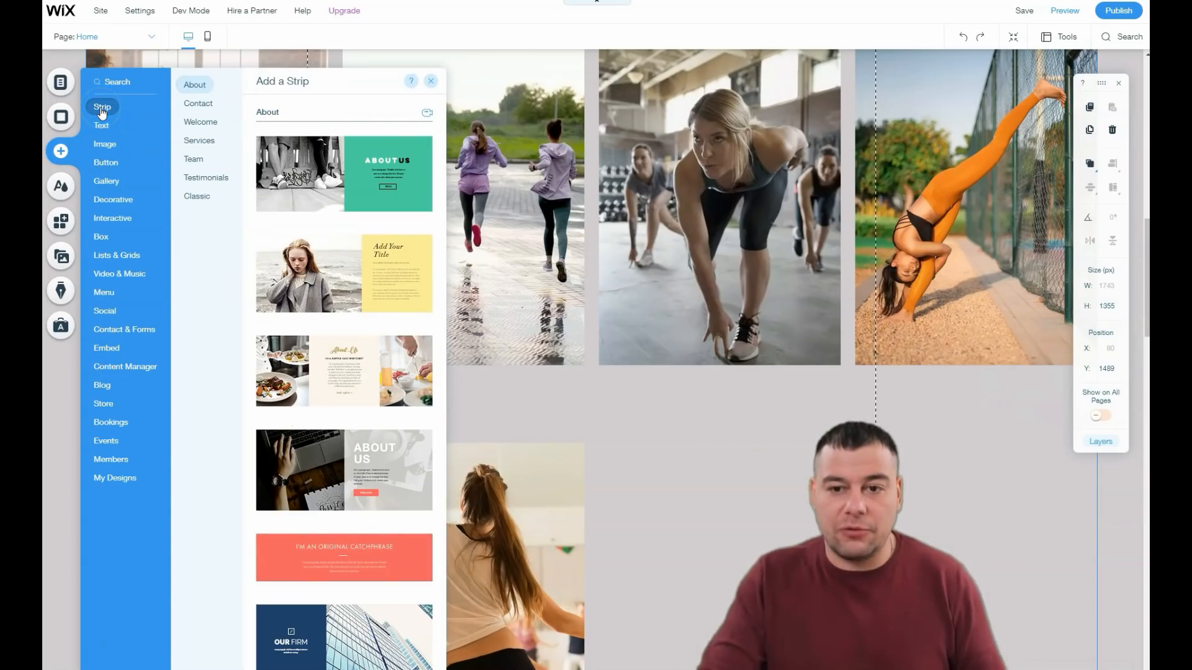
{"action": "left_click", "coordinate": [199, 106]}
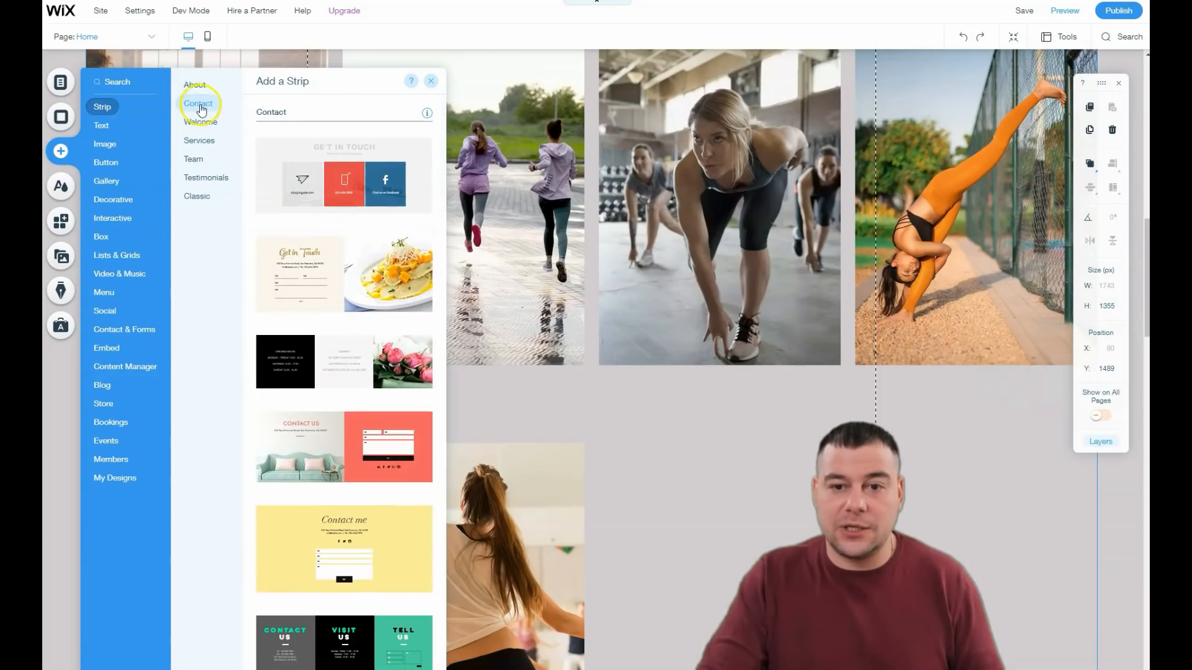
{"action": "left_click", "coordinate": [200, 123]}
{"action": "left_click", "coordinate": [200, 141]}
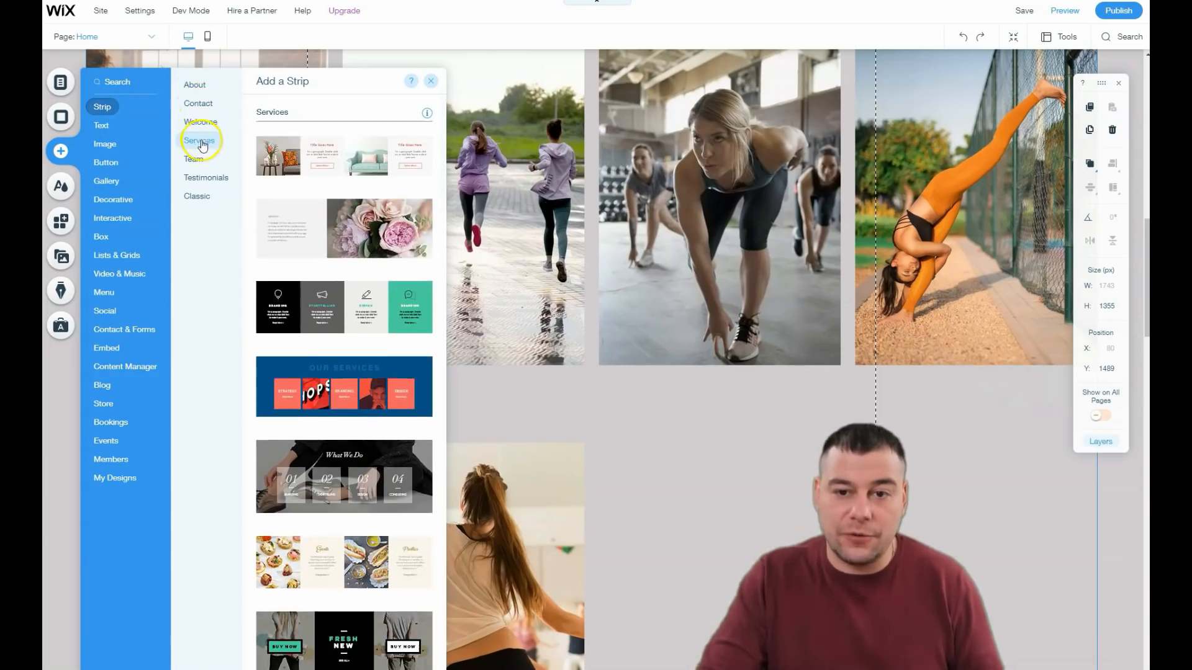
{"action": "left_click", "coordinate": [194, 159]}
{"action": "left_click", "coordinate": [198, 180]}
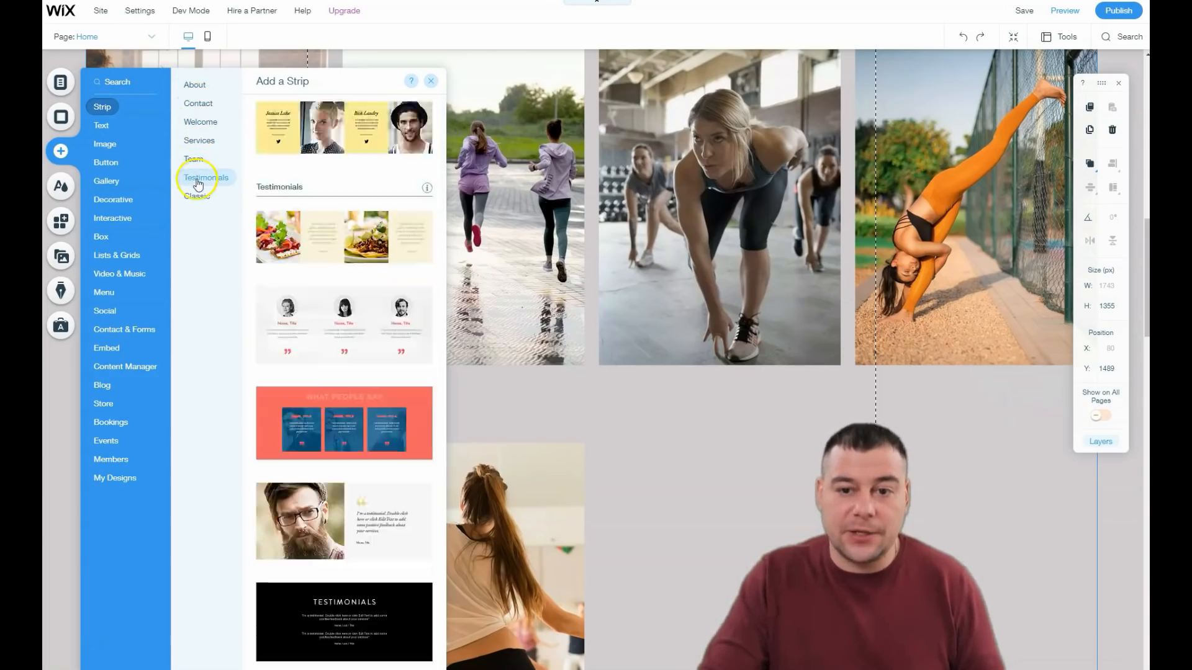
{"action": "left_click", "coordinate": [196, 197]}
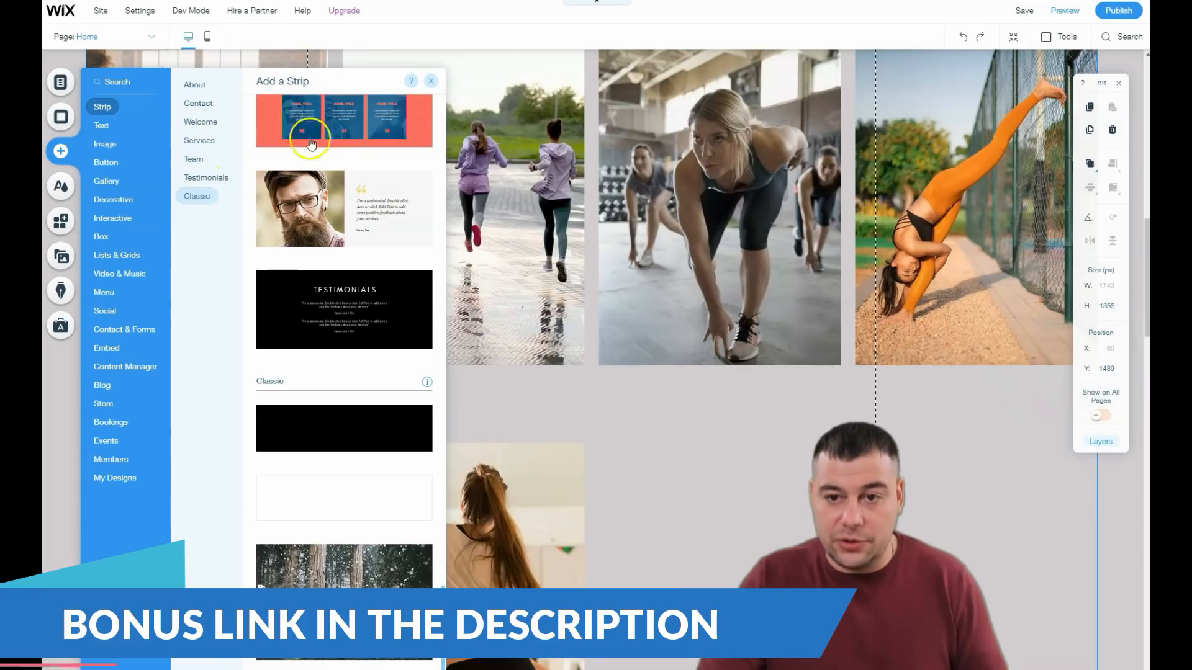
Step: Add a themed button to the home page and place it in the dark strip beside "The Finest Fishing Experience" text
{"action": "left_click", "coordinate": [104, 143]}
{"action": "left_click", "coordinate": [103, 128]}
{"action": "left_click", "coordinate": [103, 161]}
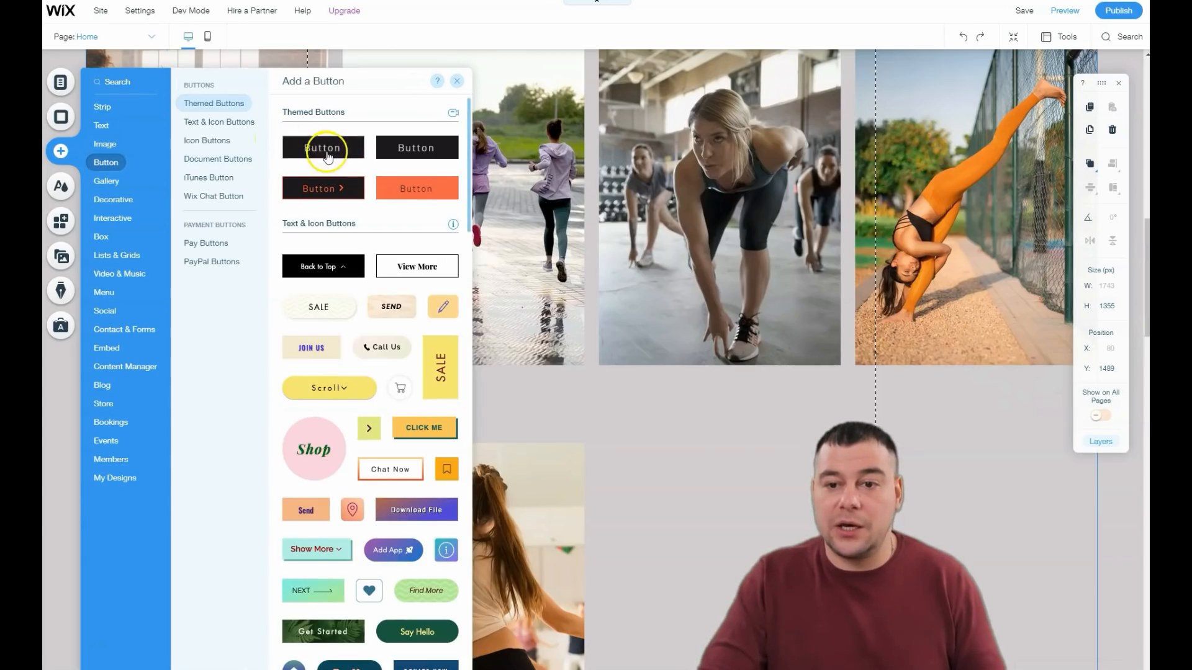
{"action": "left_click_drag", "start_coordinate": [330, 152], "coordinate": [586, 57]}
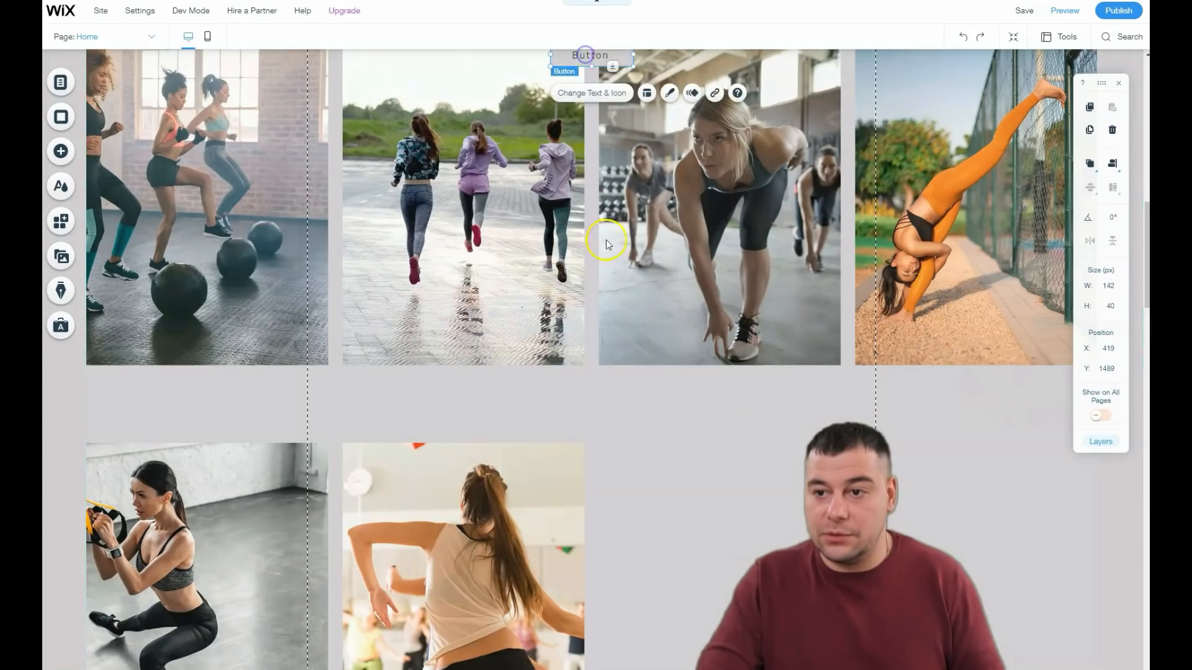
{"action": "scroll", "coordinate": [613, 243], "scroll_direction": "up", "scroll_amount": 5}
{"action": "left_click_drag", "start_coordinate": [590, 395], "coordinate": [666, 231]}
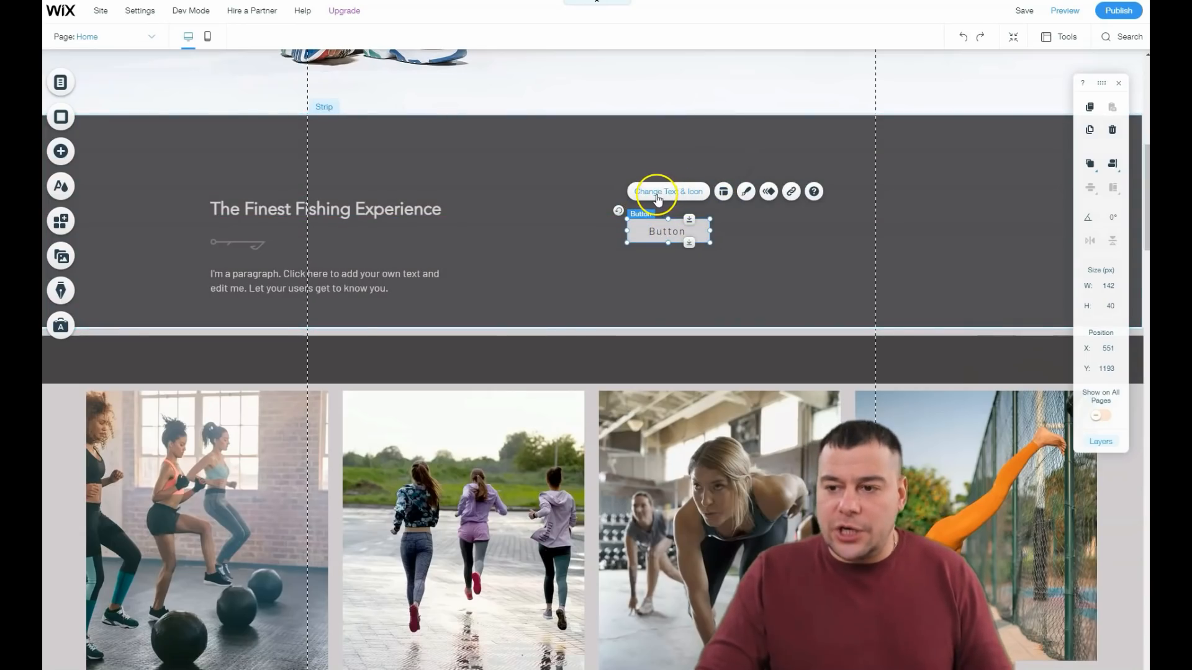
Step: Examine the link types available for the new button, including the Email option, and leave without setting a link
{"action": "left_click", "coordinate": [792, 193]}
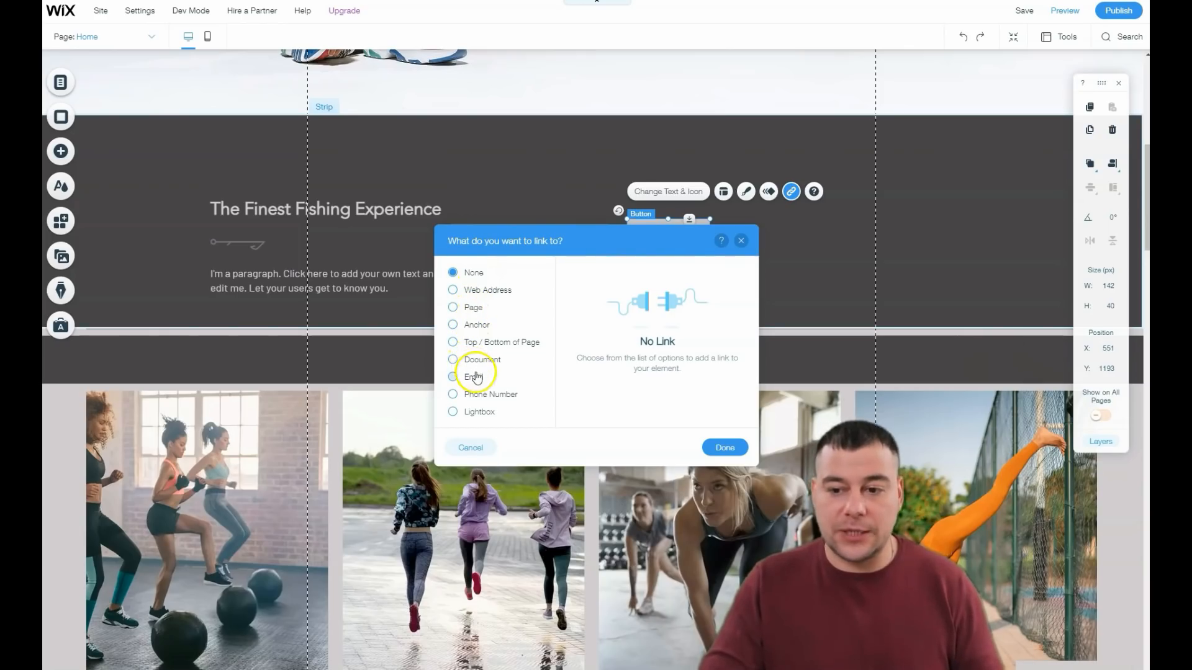
{"action": "left_click", "coordinate": [453, 381]}
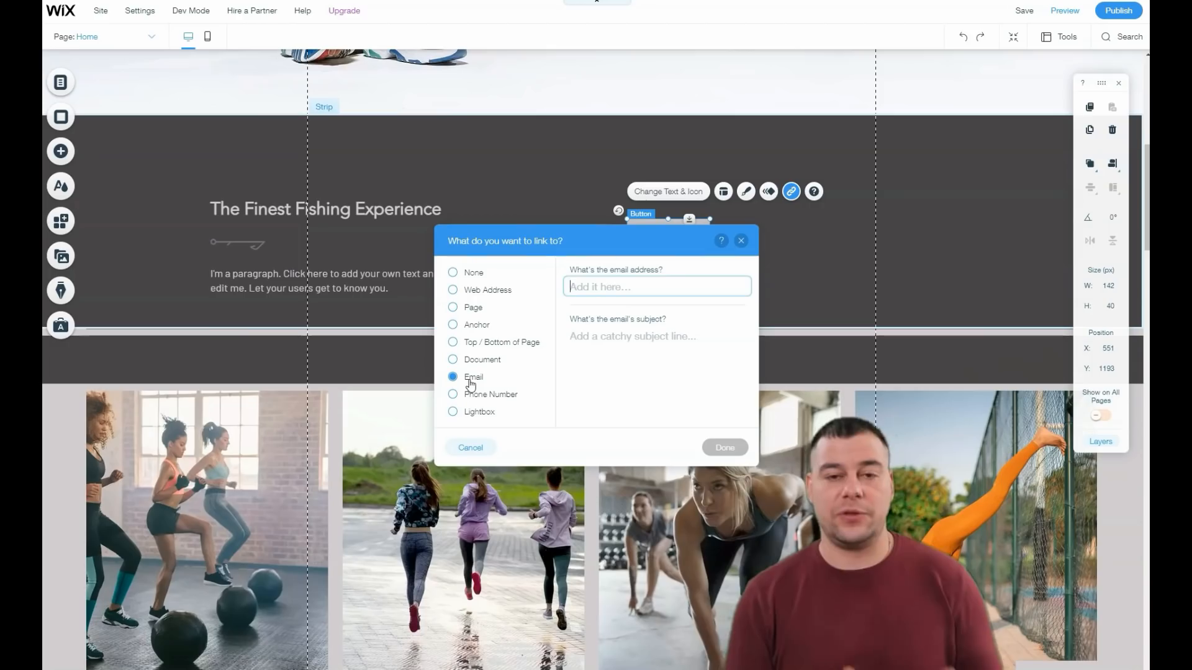
{"action": "left_click", "coordinate": [470, 383]}
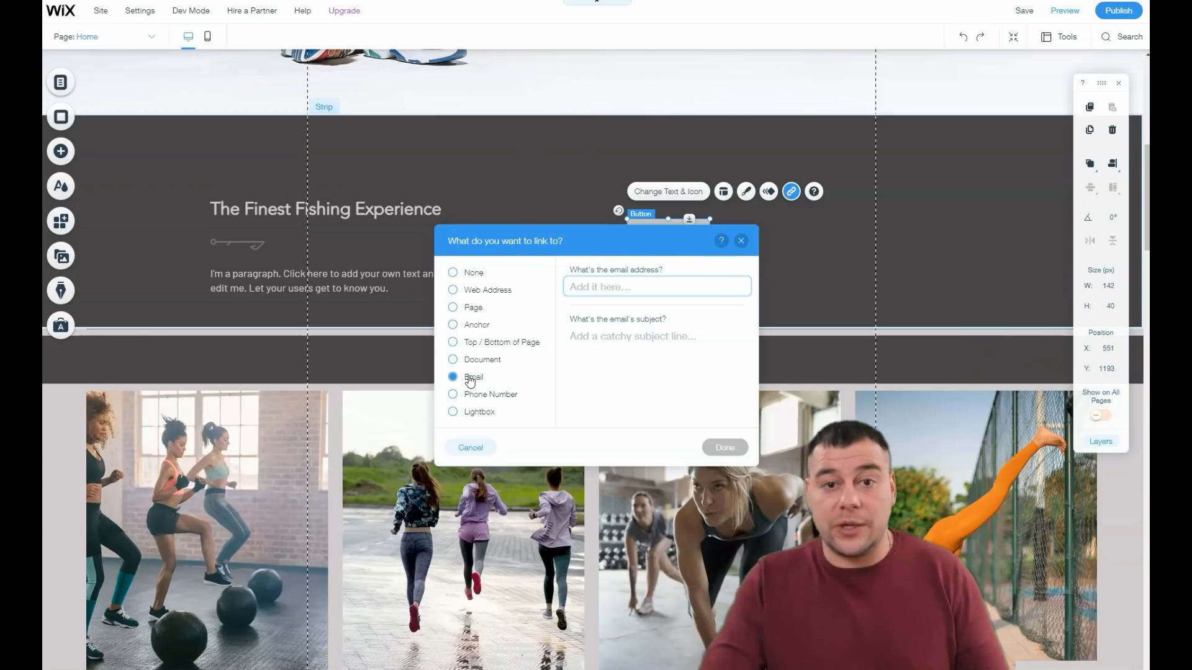
{"action": "left_click", "coordinate": [741, 242]}
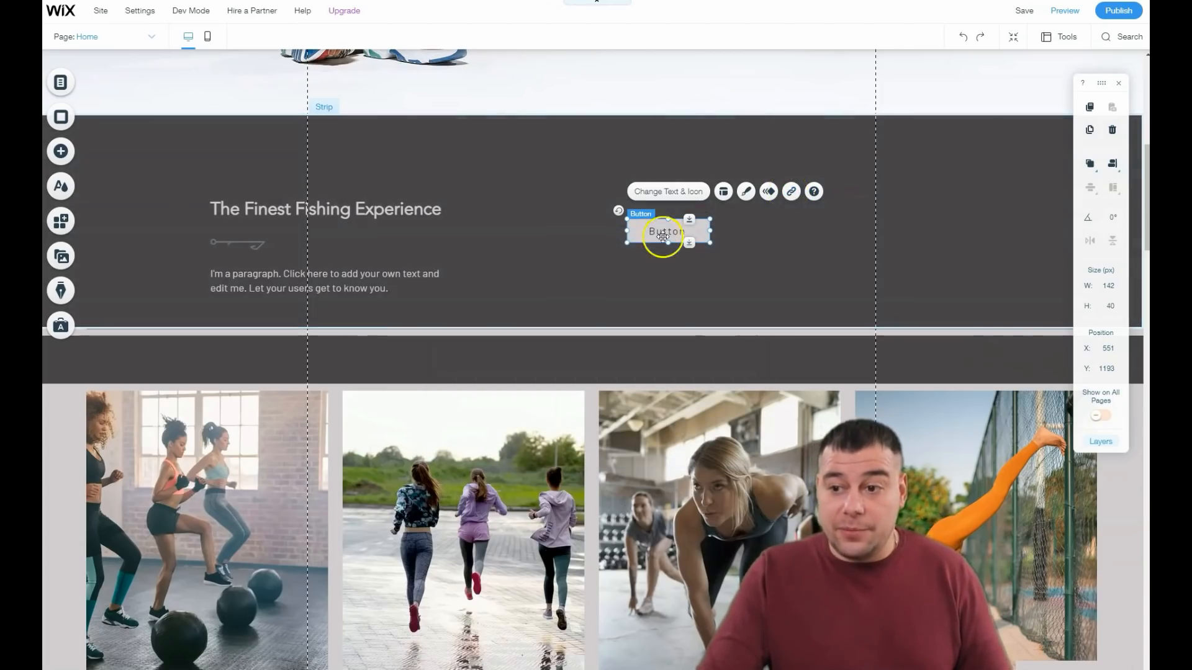
Step: Check the text settings of the "Welcome Aboard!" heading, such as theme, font and size, and close them
{"action": "scroll", "coordinate": [603, 293], "scroll_direction": "up", "scroll_amount": 8}
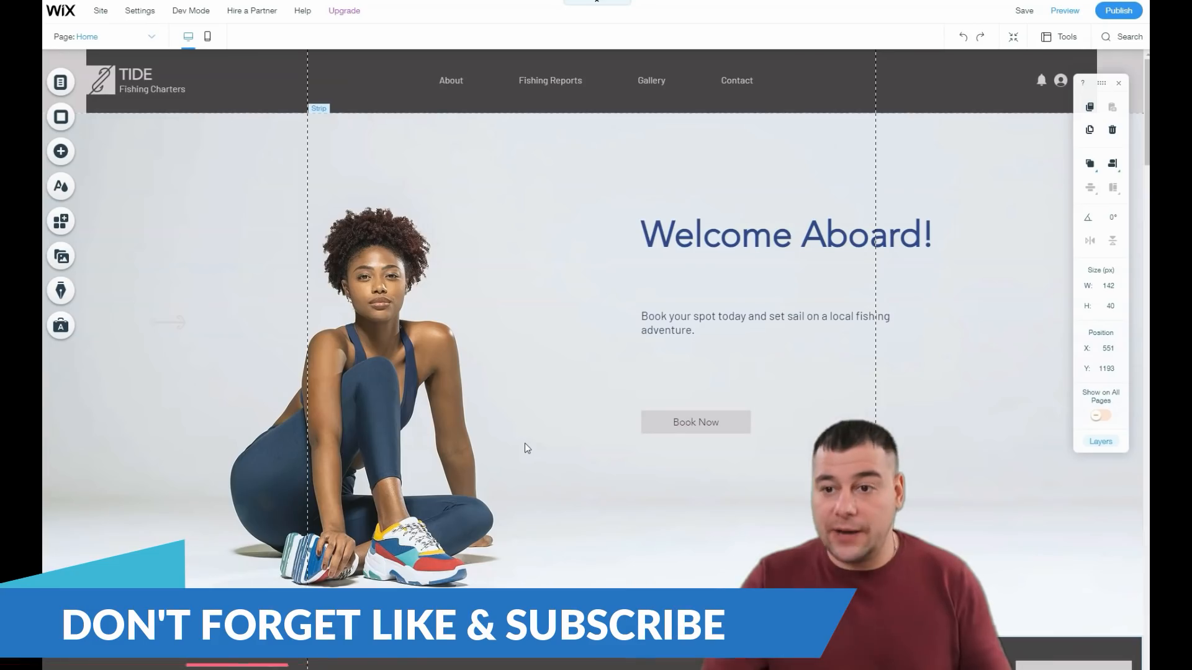
{"action": "double_click", "coordinate": [693, 242]}
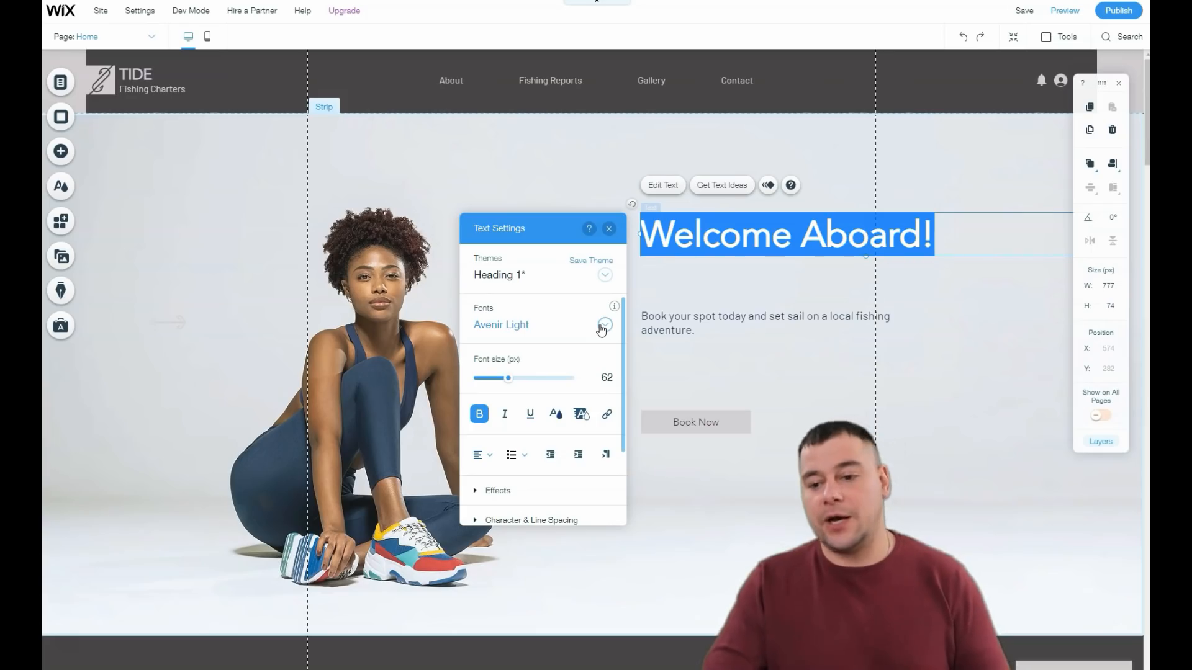
{"action": "left_click", "coordinate": [609, 234]}
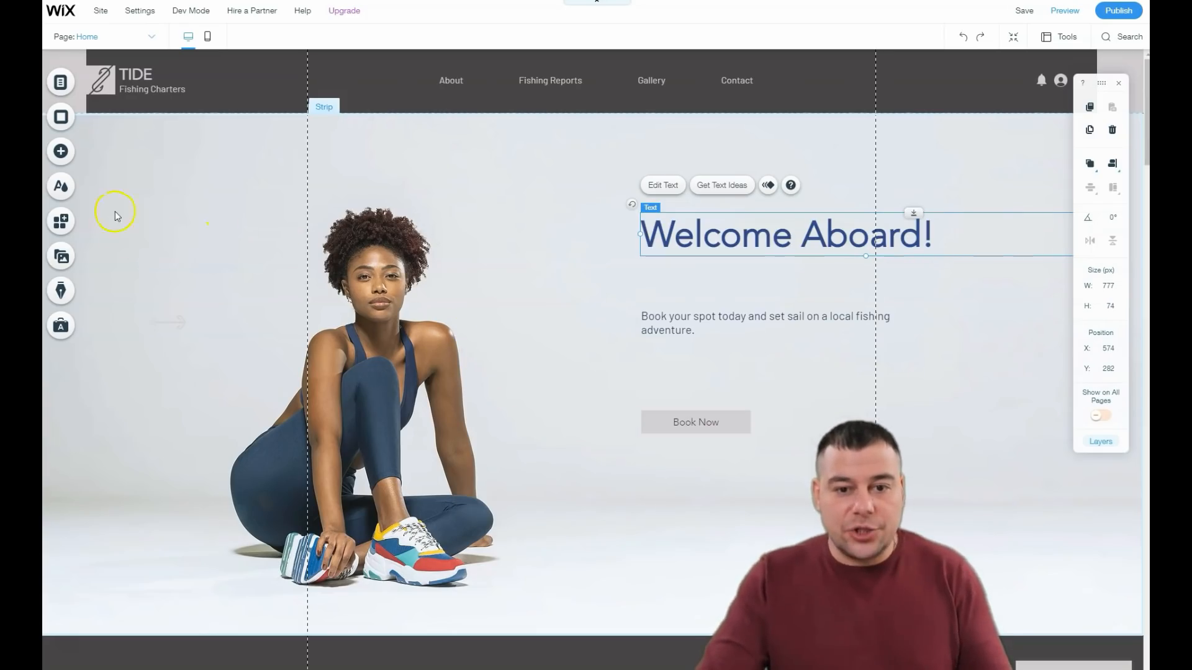
Step: Browse the Wix App Market home for available apps, from the recommended apps and business solutions down to the social apps
{"action": "left_click", "coordinate": [60, 222]}
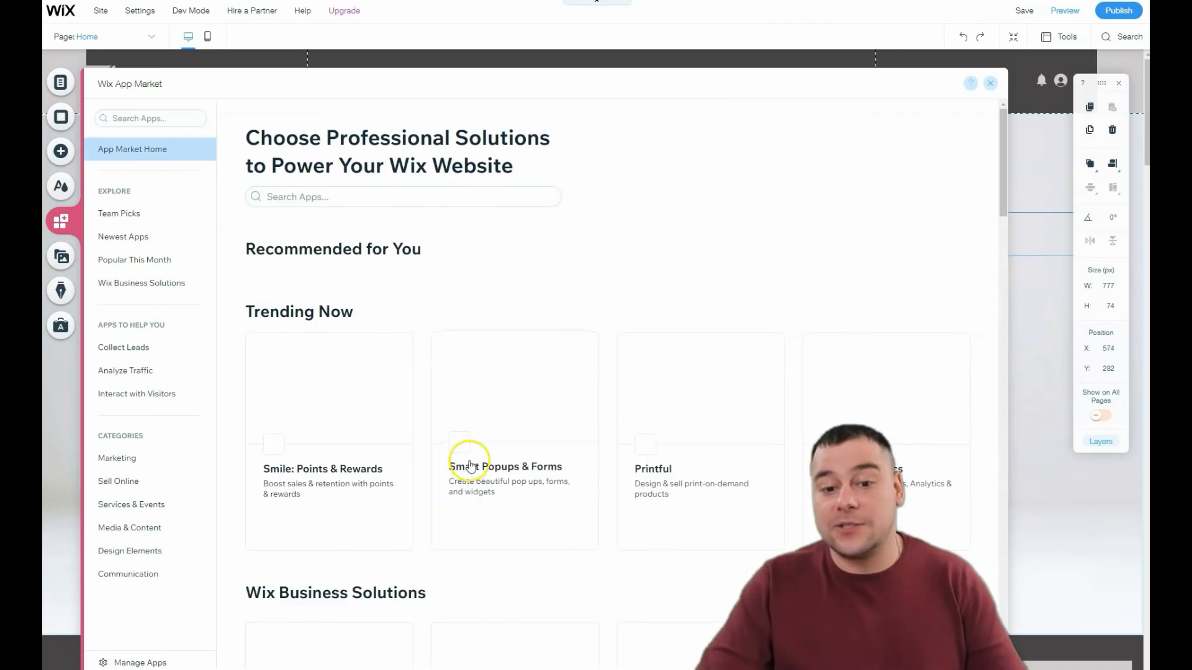
{"action": "scroll", "coordinate": [493, 447], "scroll_direction": "down", "scroll_amount": 10}
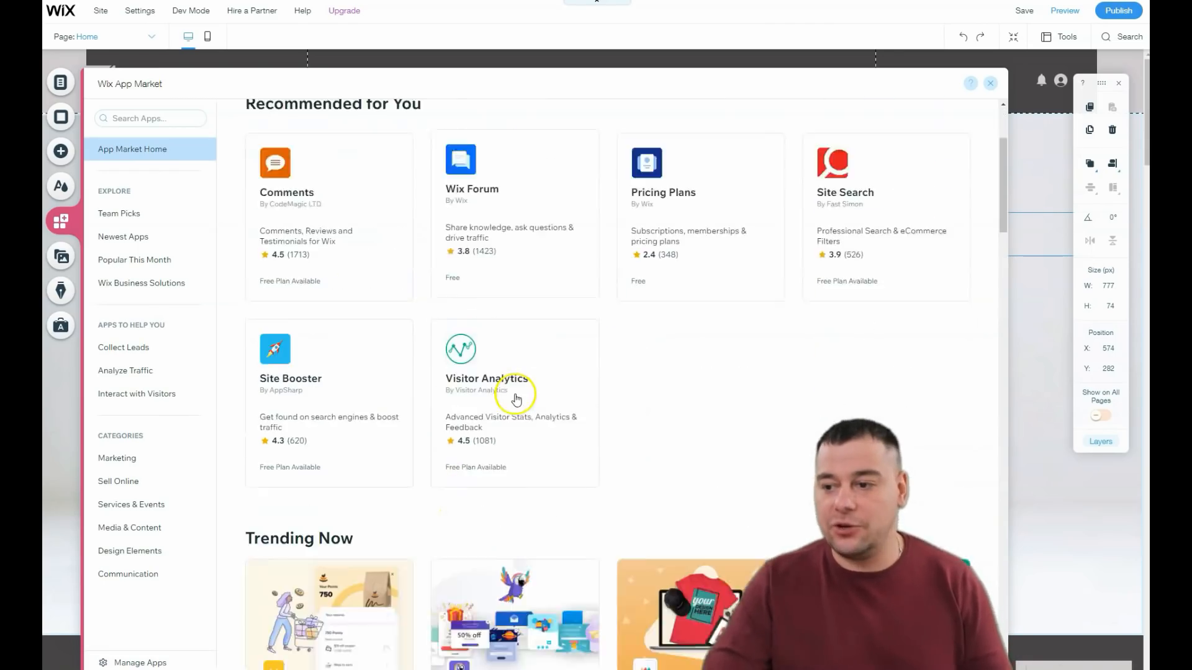
{"action": "scroll", "coordinate": [507, 424], "scroll_direction": "down", "scroll_amount": 9}
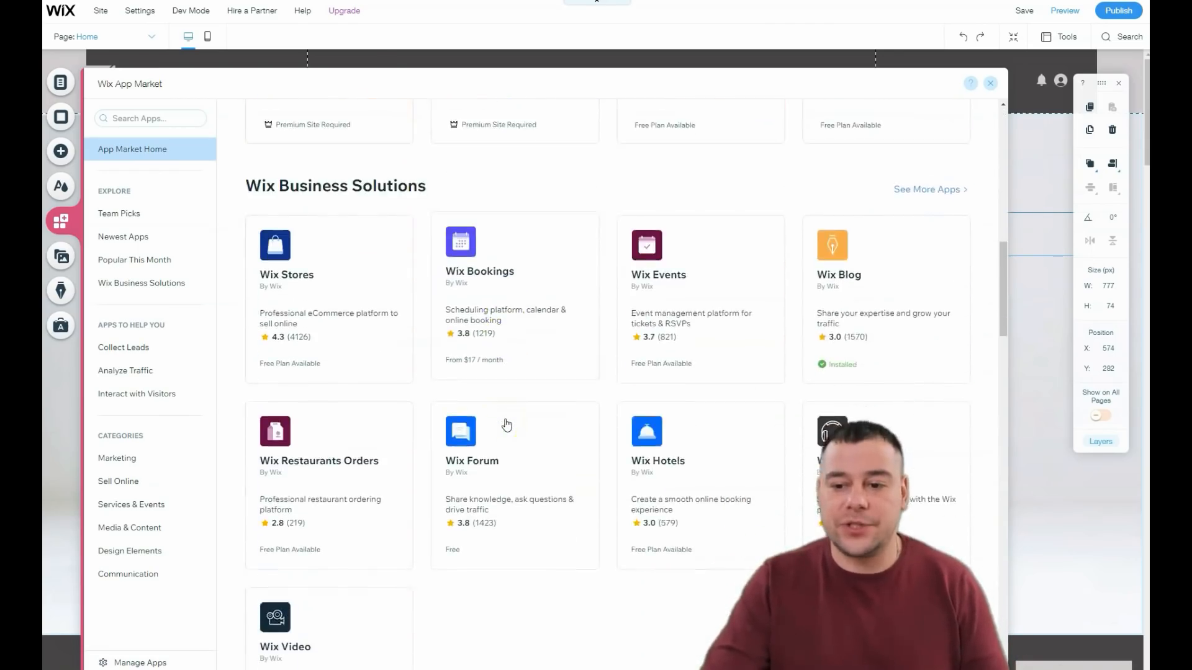
{"action": "scroll", "coordinate": [507, 420], "scroll_direction": "down", "scroll_amount": 3}
{"action": "scroll", "coordinate": [512, 418], "scroll_direction": "up", "scroll_amount": 2}
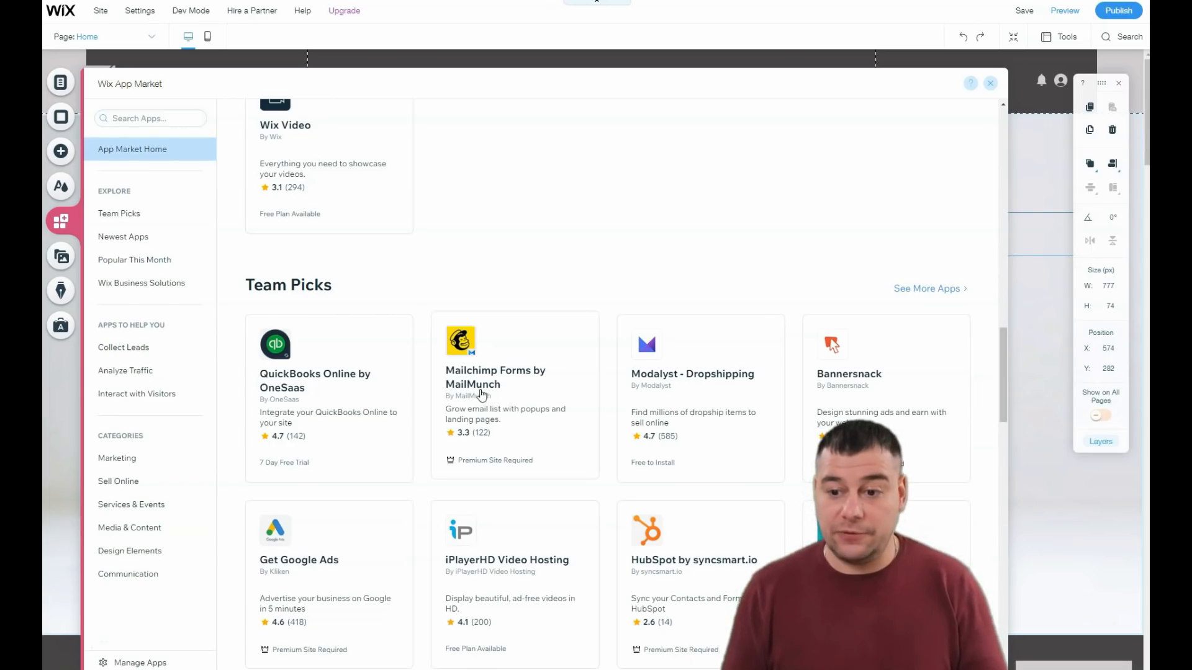
{"action": "scroll", "coordinate": [487, 447], "scroll_direction": "down", "scroll_amount": 3}
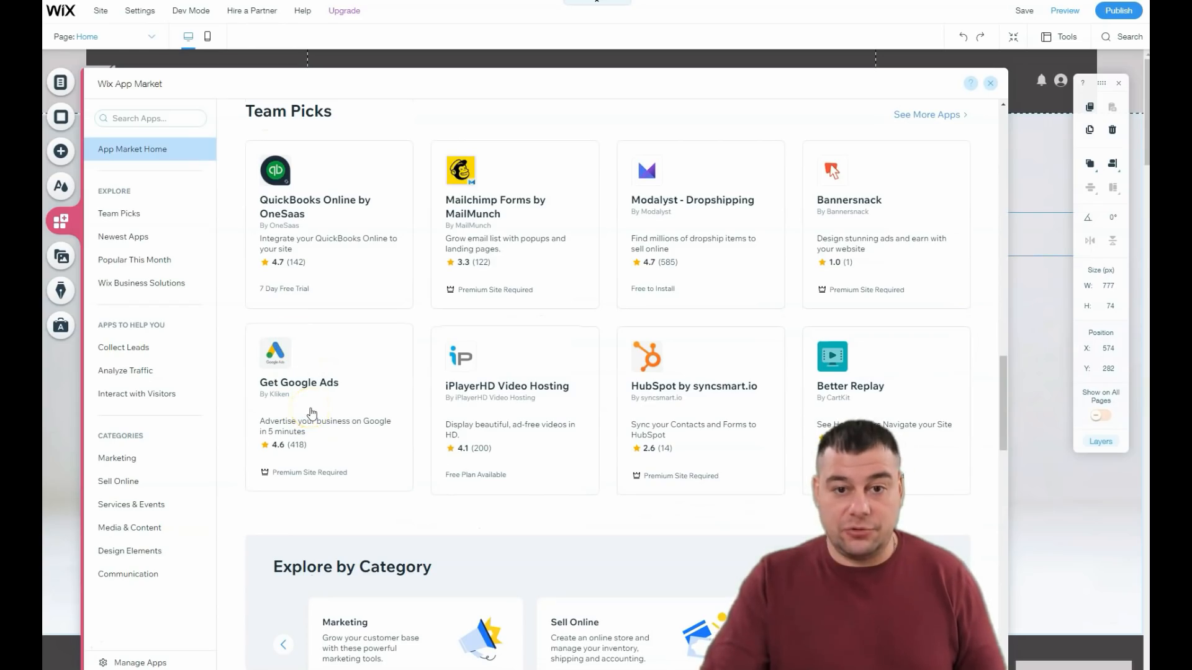
{"action": "scroll", "coordinate": [310, 406], "scroll_direction": "down", "scroll_amount": 4}
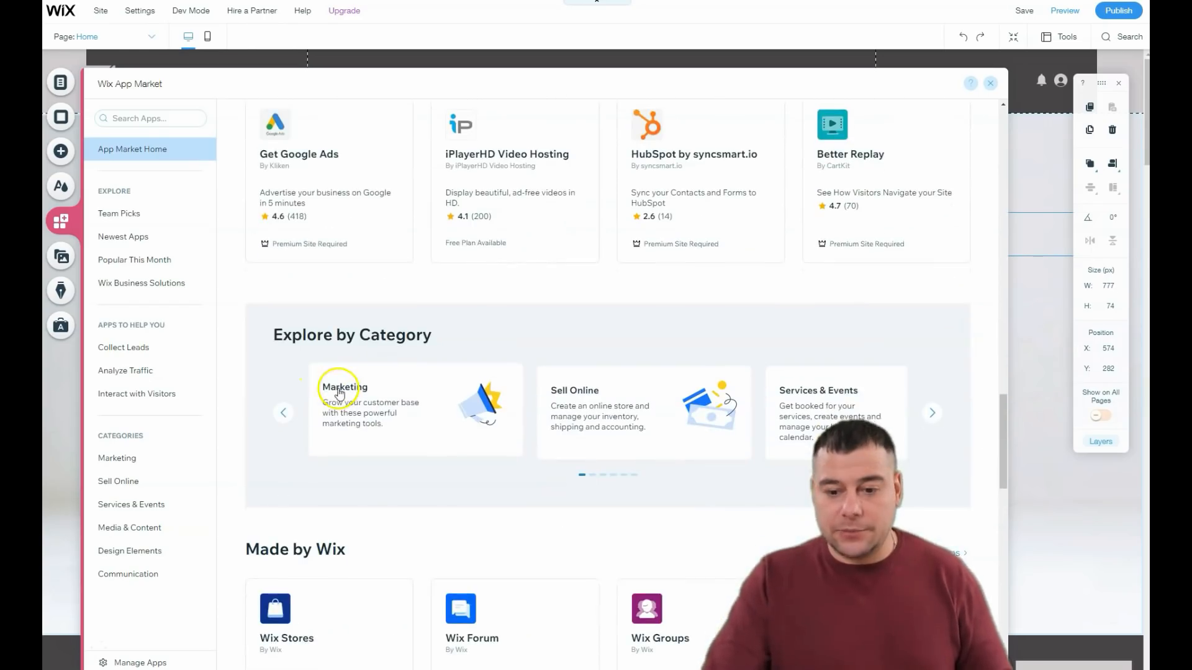
{"action": "scroll", "coordinate": [395, 444], "scroll_direction": "down", "scroll_amount": 11}
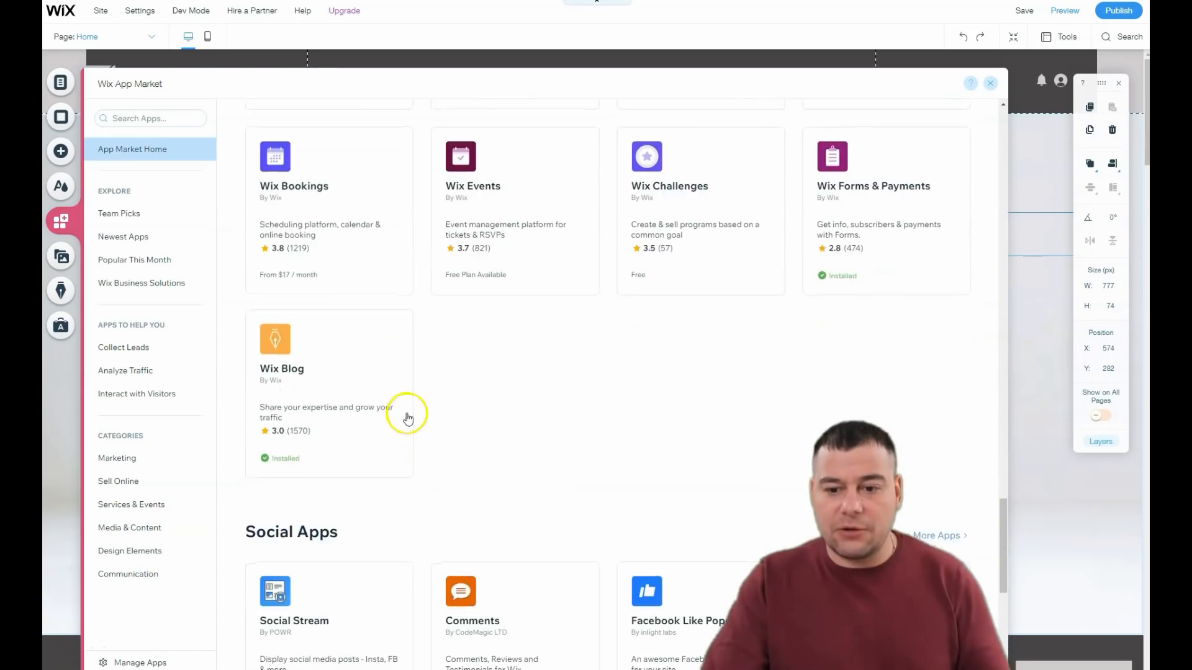
{"action": "scroll", "coordinate": [406, 417], "scroll_direction": "down", "scroll_amount": 6}
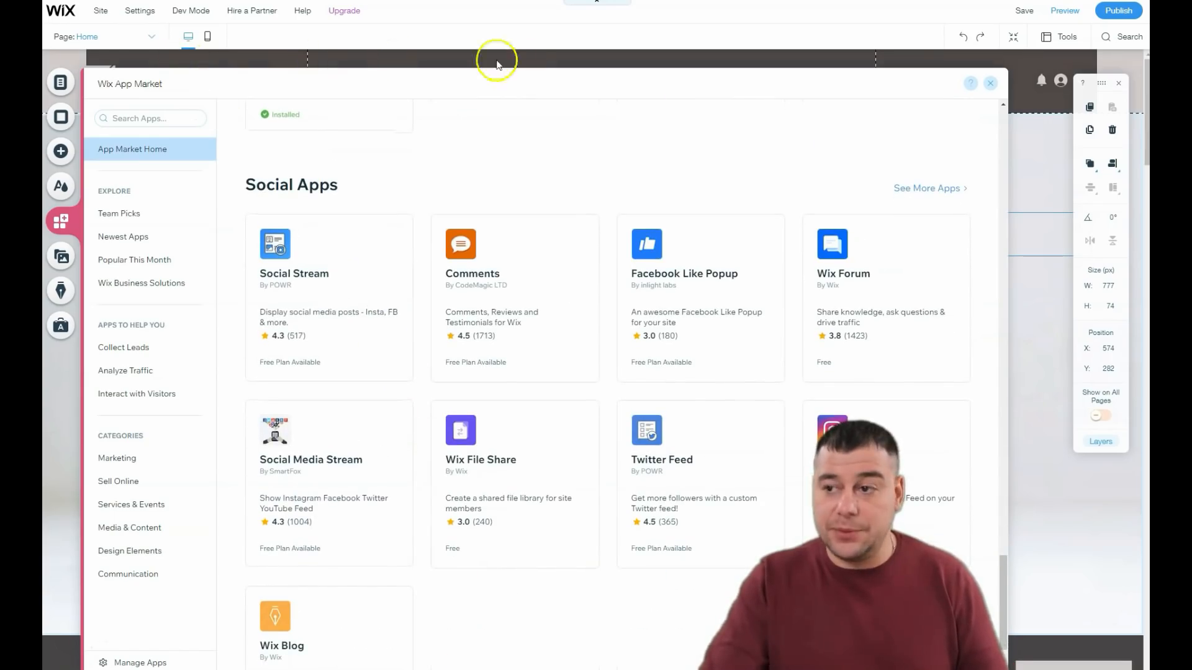
Step: Check the list of pages in the site menu and close it
{"action": "left_click", "coordinate": [62, 84]}
{"action": "left_click", "coordinate": [990, 84]}
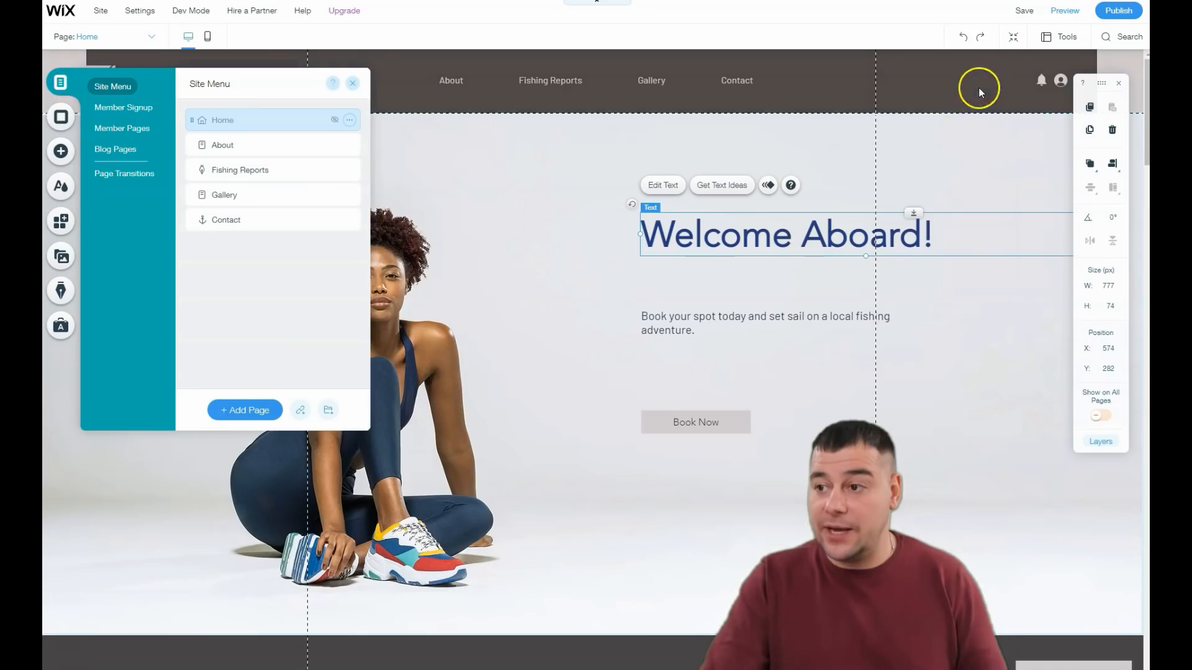
{"action": "left_click", "coordinate": [354, 85]}
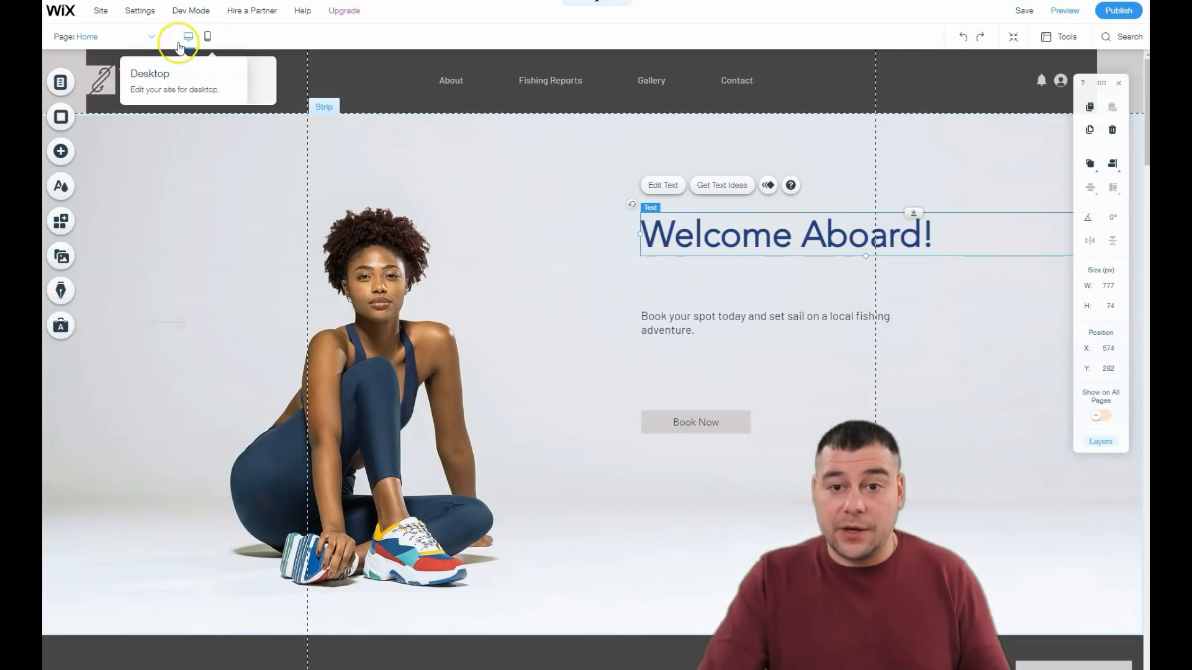
Step: Review the home page layout in the mobile editor, down to the gallery, and return to the desktop version
{"action": "left_click", "coordinate": [206, 40]}
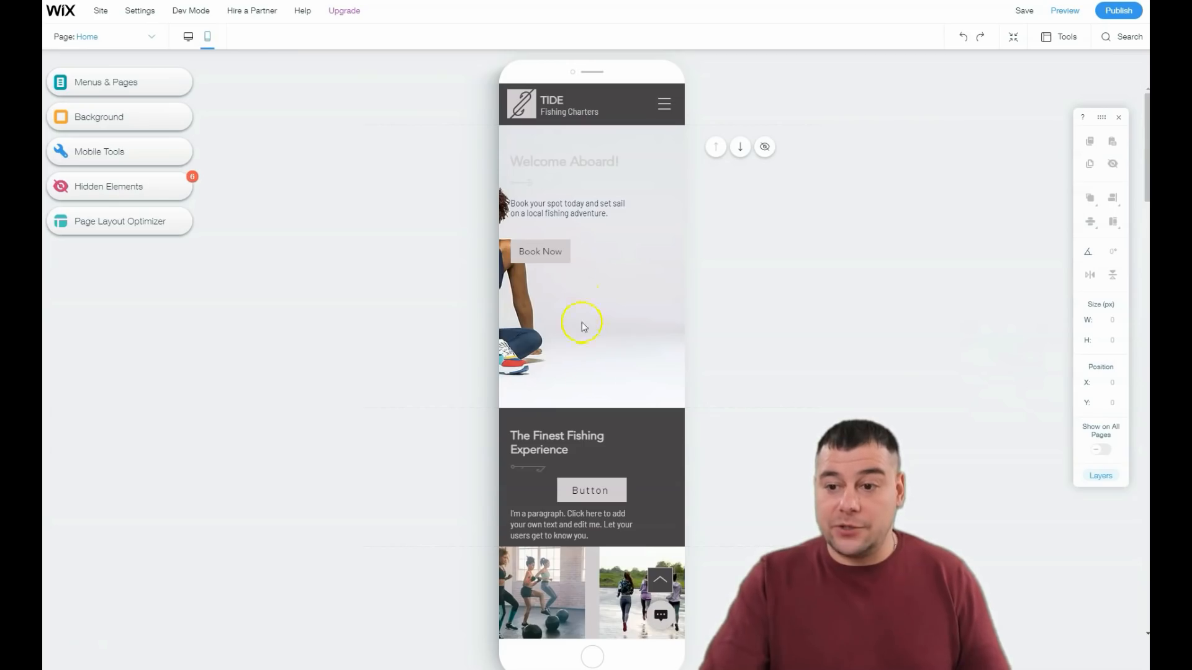
{"action": "scroll", "coordinate": [555, 291], "scroll_direction": "down", "scroll_amount": 2}
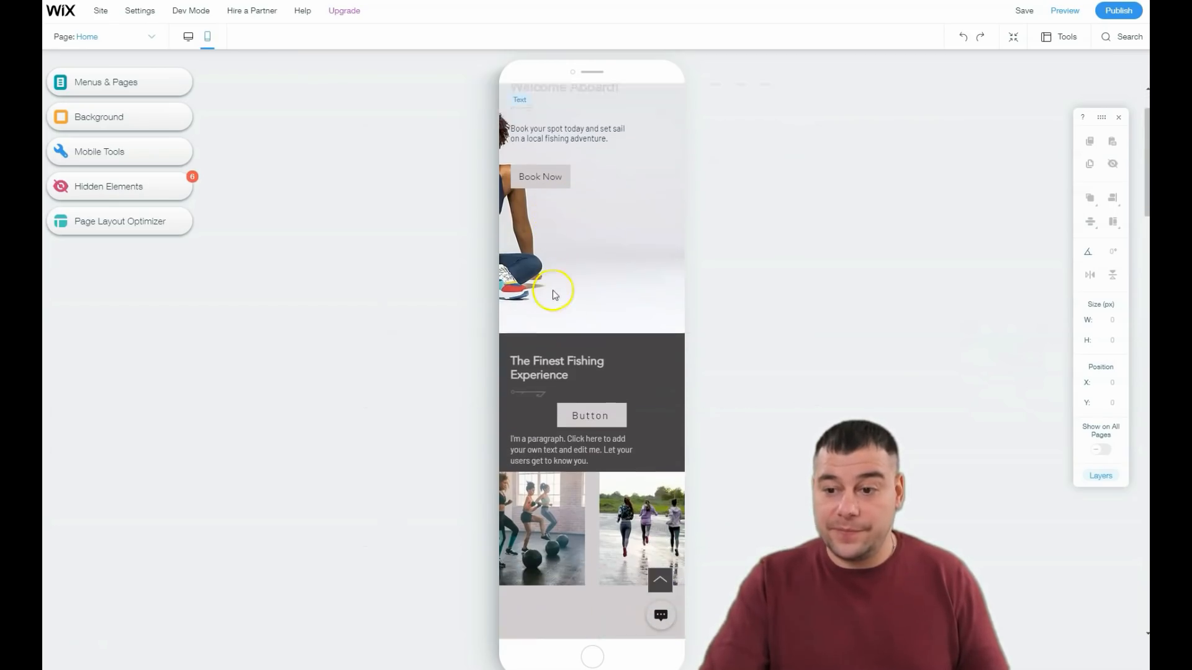
{"action": "scroll", "coordinate": [563, 281], "scroll_direction": "up", "scroll_amount": 2}
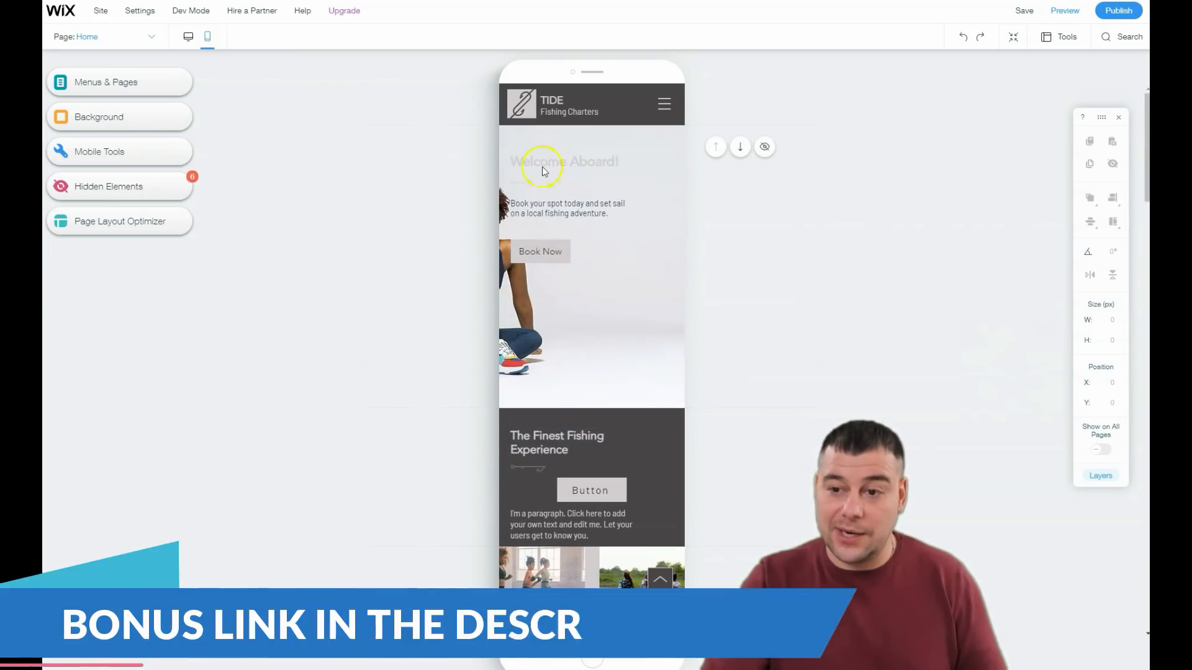
{"action": "left_click", "coordinate": [189, 37]}
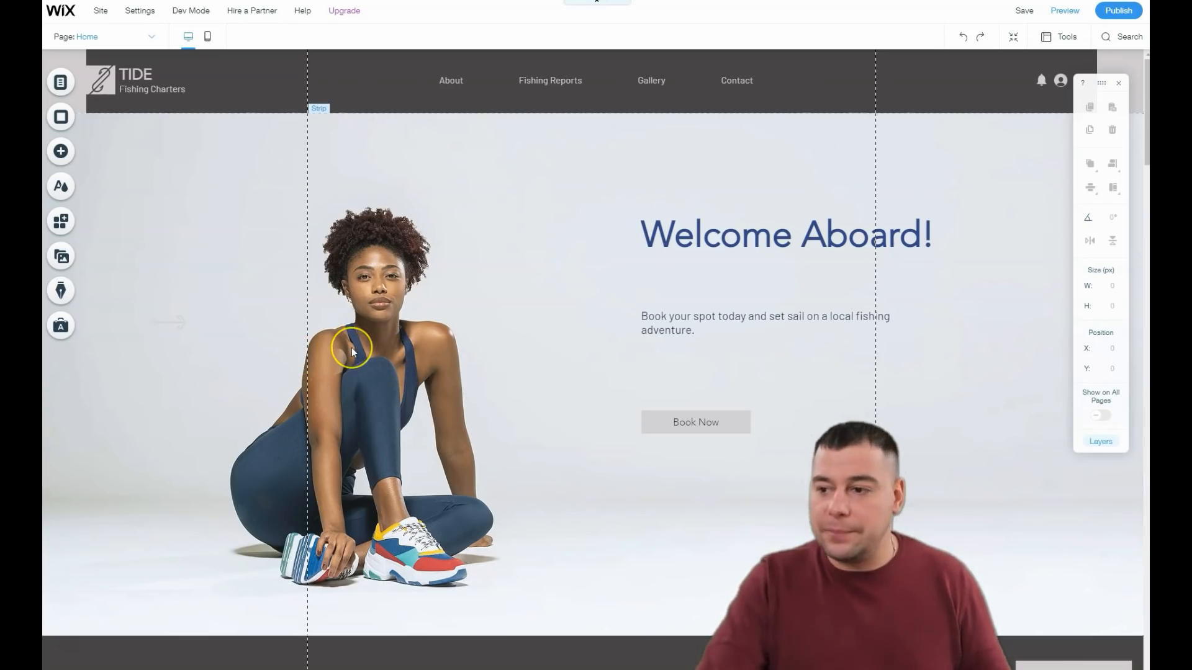
{"action": "scroll", "coordinate": [351, 347], "scroll_direction": "down", "scroll_amount": 4}
{"action": "scroll", "coordinate": [351, 347], "scroll_direction": "up", "scroll_amount": 1}
{"action": "scroll", "coordinate": [351, 348], "scroll_direction": "up", "scroll_amount": 3}
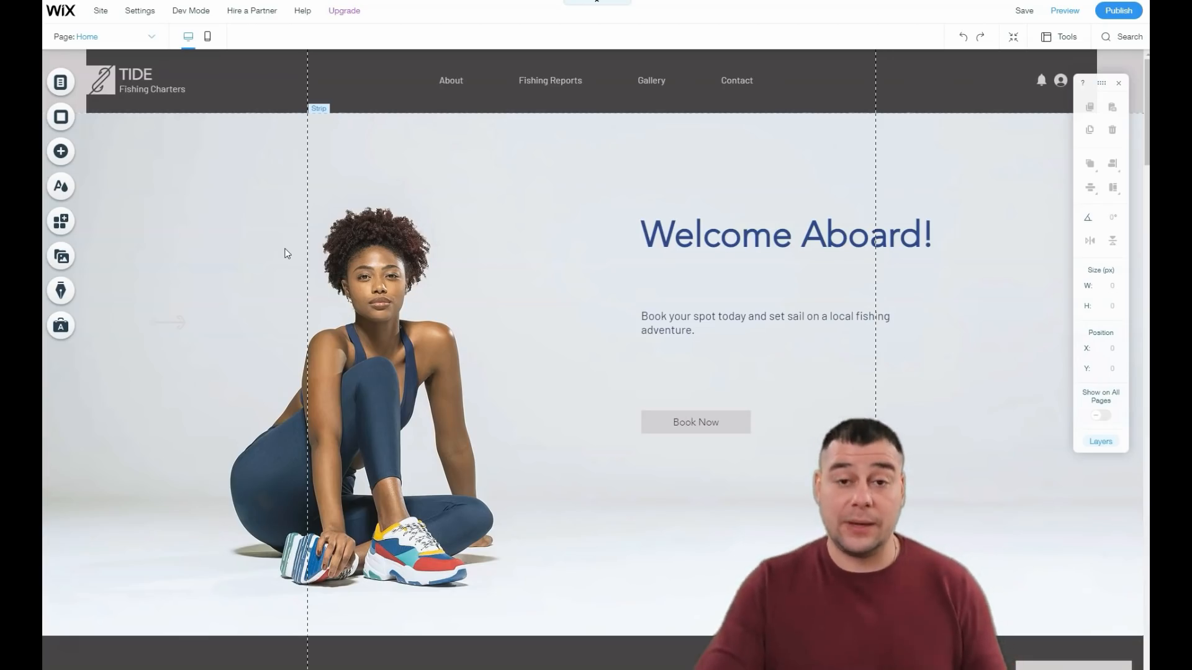
{"action": "left_click", "coordinate": [261, 251]}
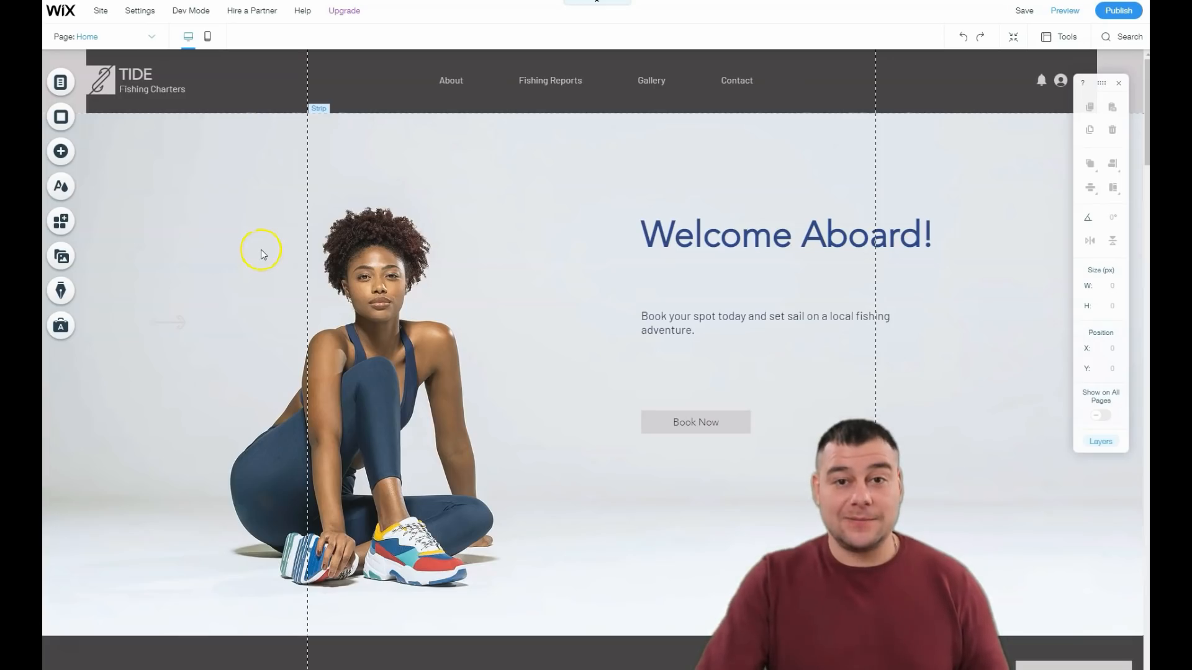